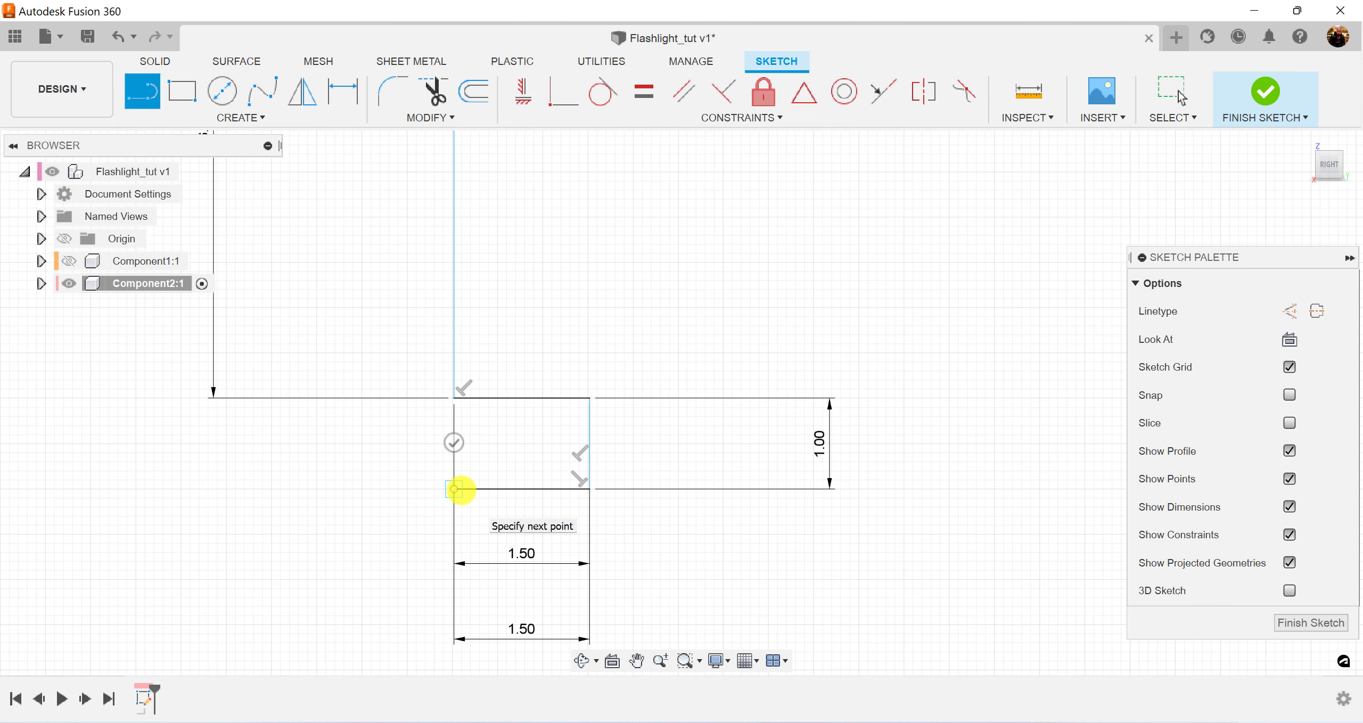
# Step: Draw a 5 mm vertical line down from the inner lower corner of the 1.5 mm by 1 mm step
pyautogui.moveTo(463, 578); pyautogui.dragTo(530, 350, button='middle')
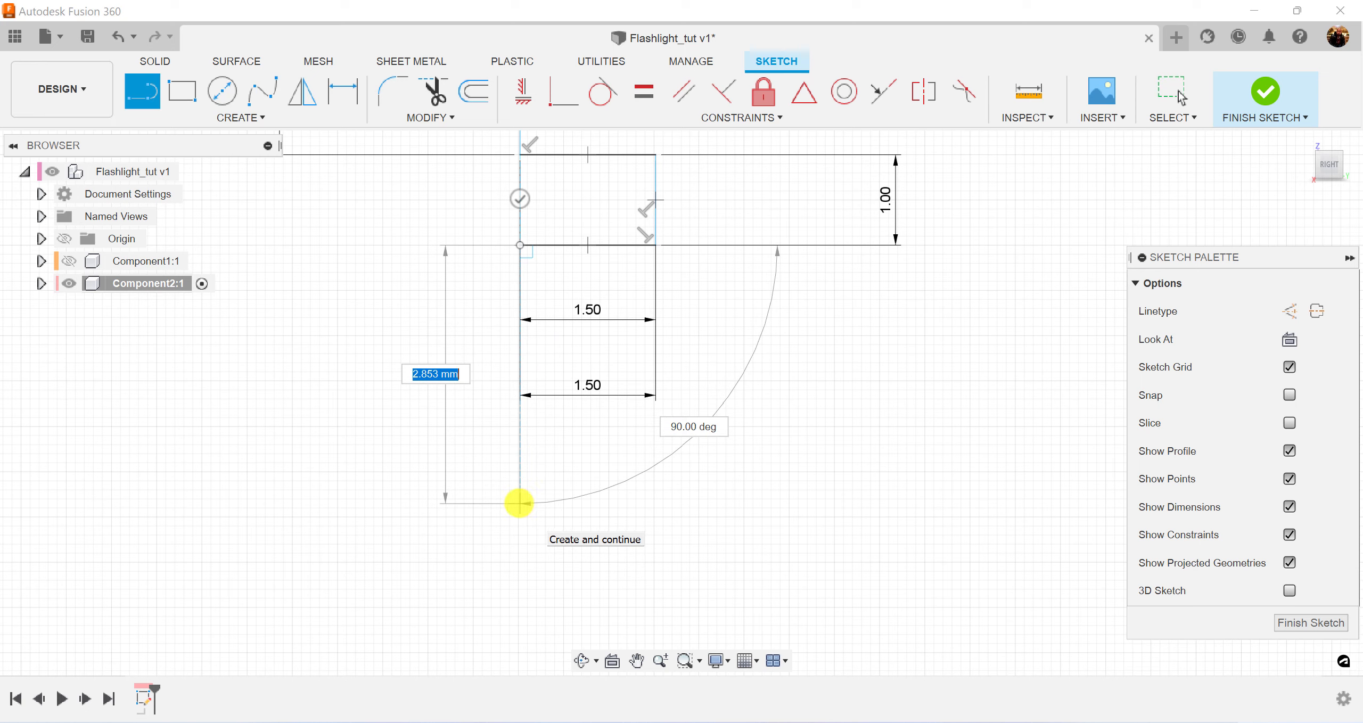
pyautogui.write('5')
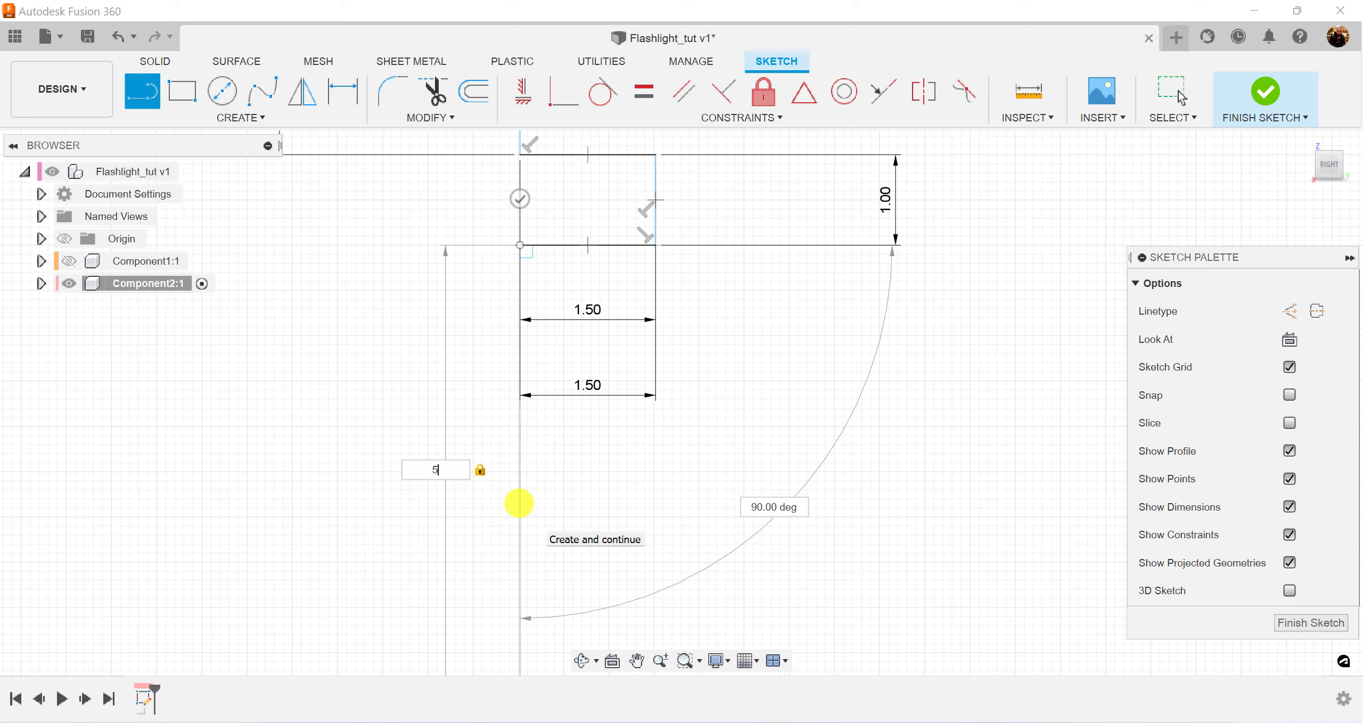
pyautogui.press('Return')
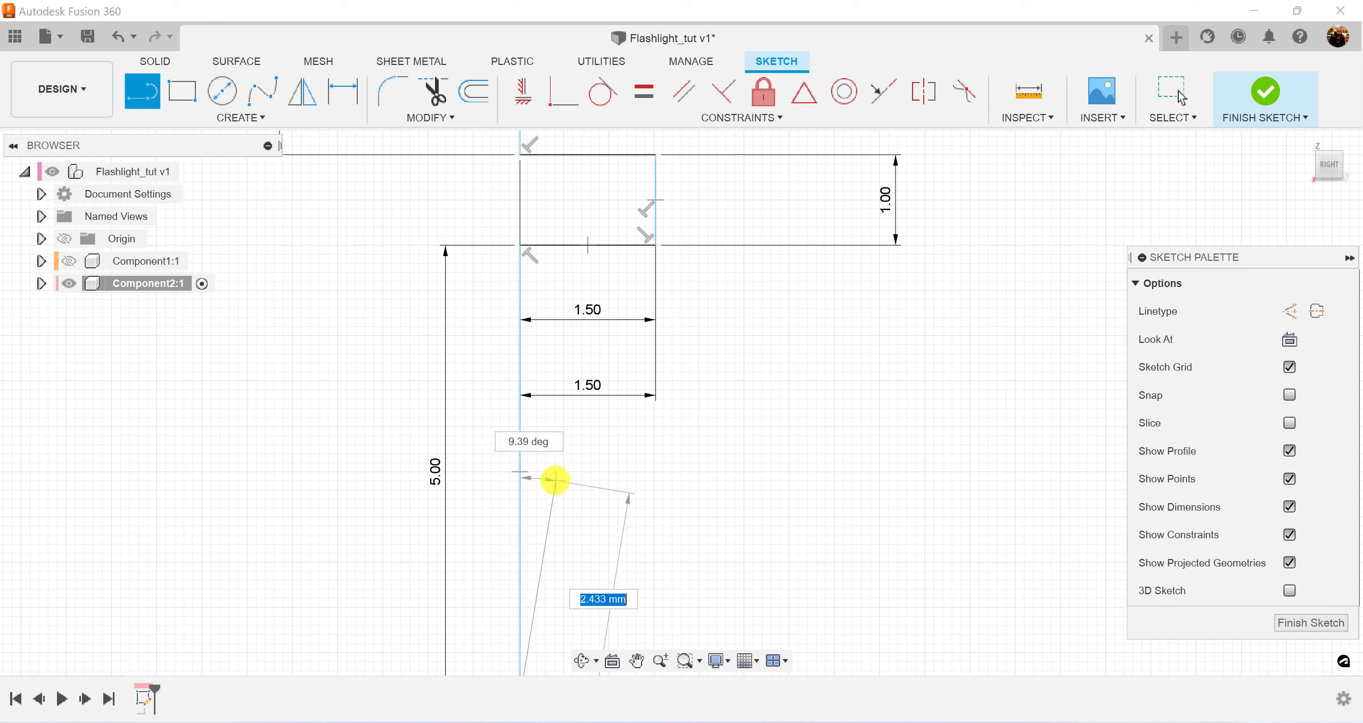
pyautogui.press('Escape')
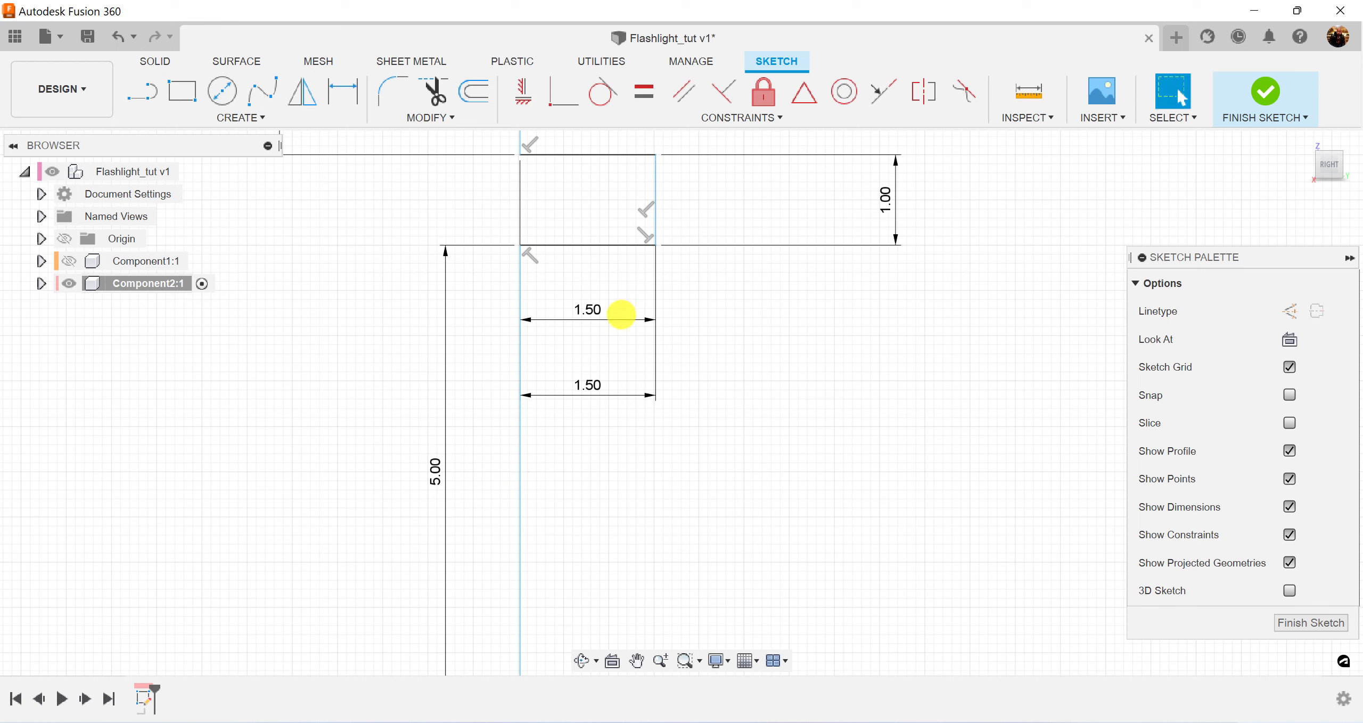
# Step: Reposition the two 1.50 dimensions alongside the small step, with their labels just outside its vertical edge
pyautogui.moveTo(602, 304); pyautogui.dragTo(604, 167)
pyautogui.moveTo(587, 386); pyautogui.dragTo(694, 205)
pyautogui.moveTo(602, 161); pyautogui.dragTo(698, 166)
pyautogui.moveTo(708, 213); pyautogui.dragTo(690, 212)
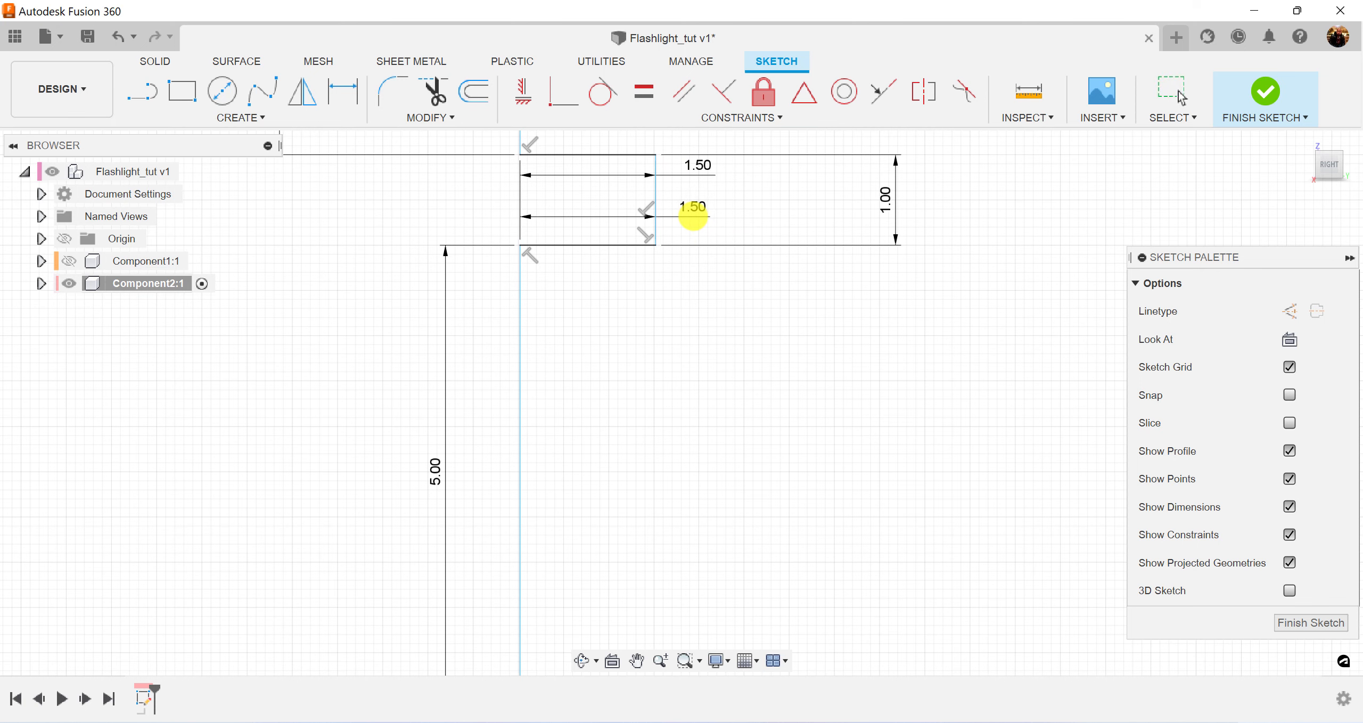
# Step: Draw a 1.75 mm horizontal line toward the axis from the lower end of the 5 mm vertical line
pyautogui.scroll(-1, 736, 568)
pyautogui.moveTo(735, 568)
pyautogui.mouseDown(button='middle')
pyautogui.moveTo(728, 493)
pyautogui.moveTo(656, 426)
pyautogui.mouseUp(button='middle')
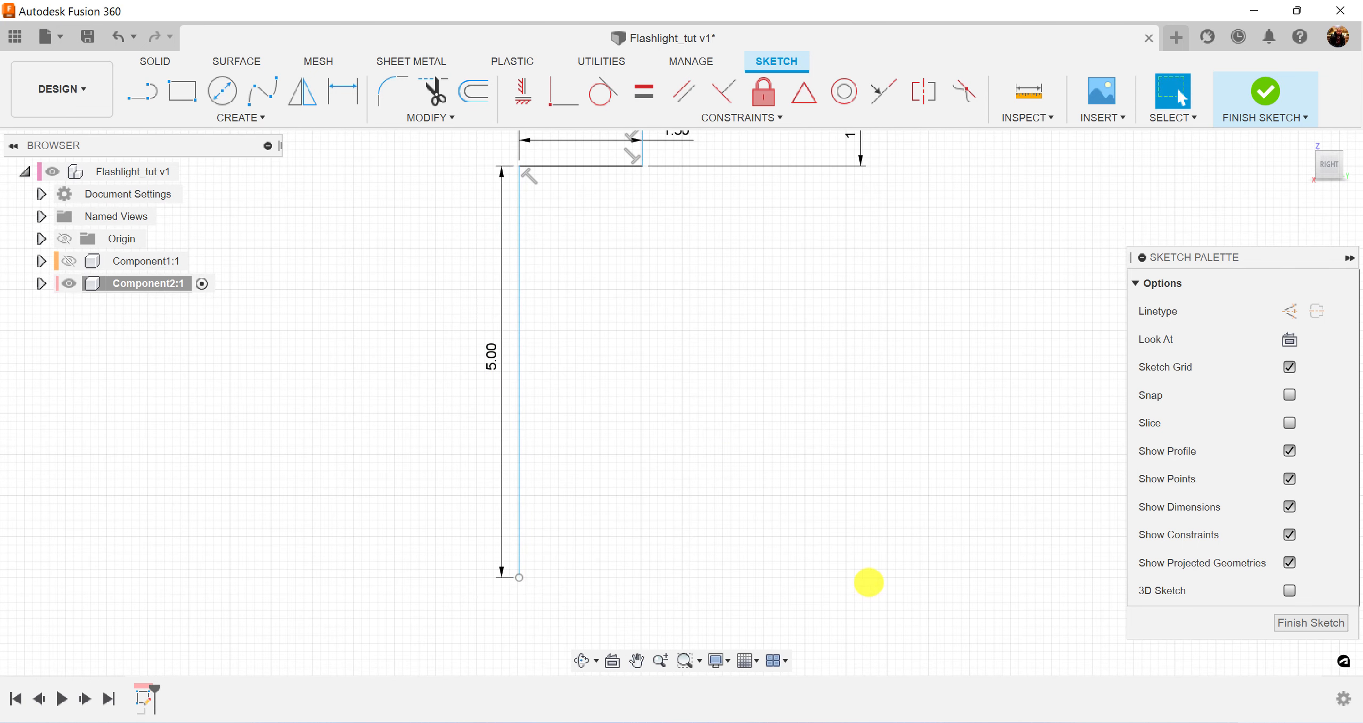
pyautogui.moveTo(867, 580)
pyautogui.mouseDown(button='middle')
pyautogui.moveTo(861, 477)
pyautogui.moveTo(848, 586)
pyautogui.mouseUp(button='middle')
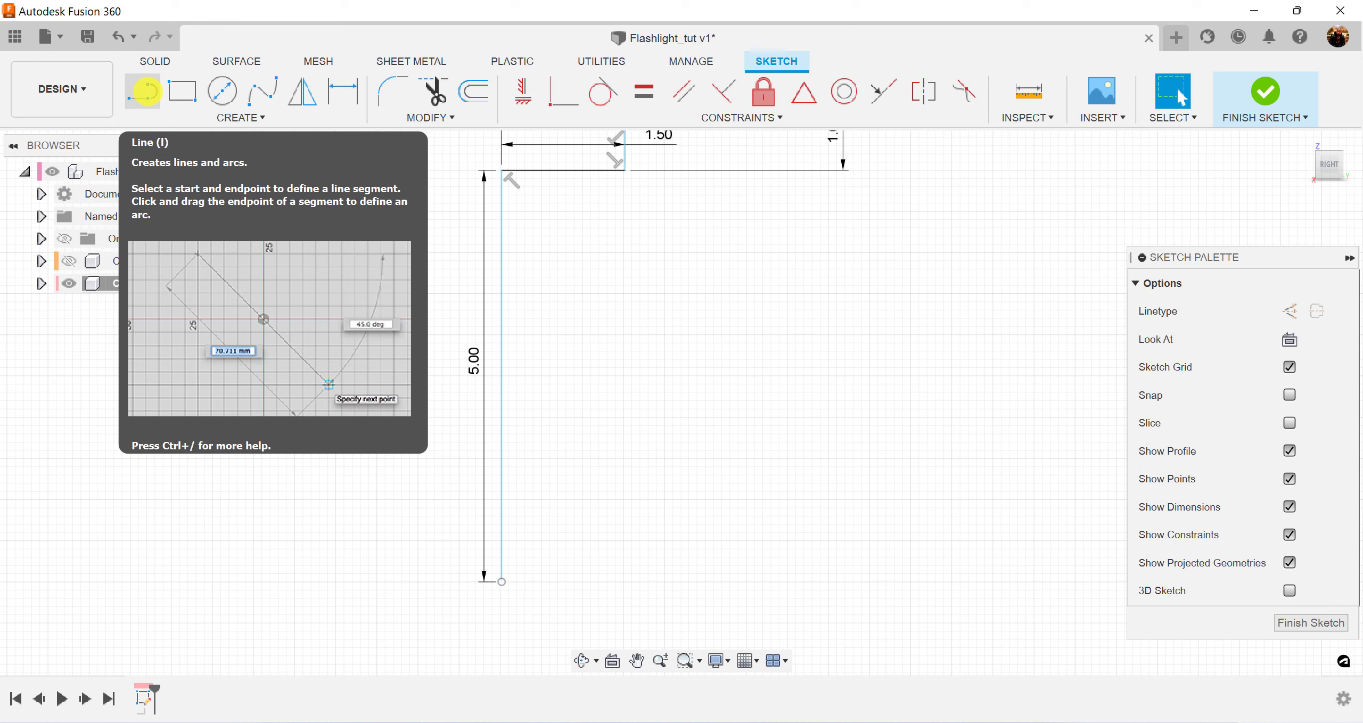
pyautogui.click(148, 92)
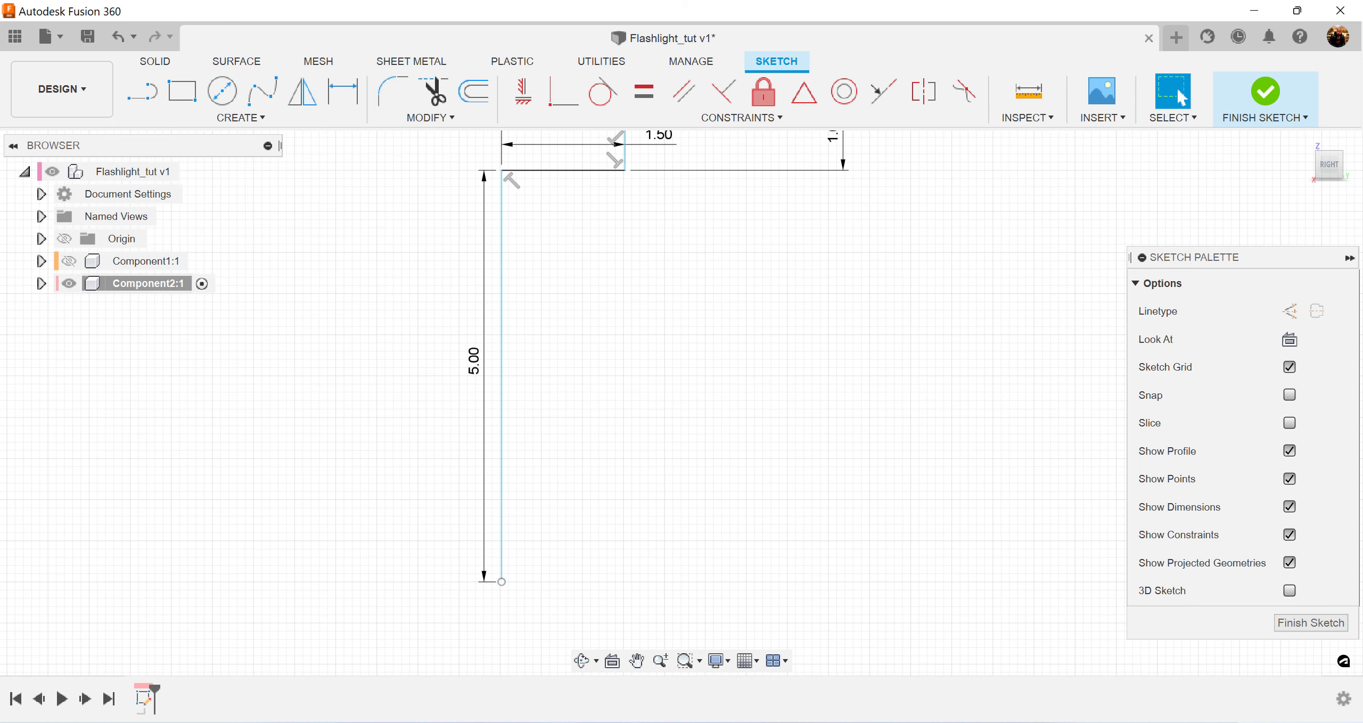
pyautogui.click(142, 91)
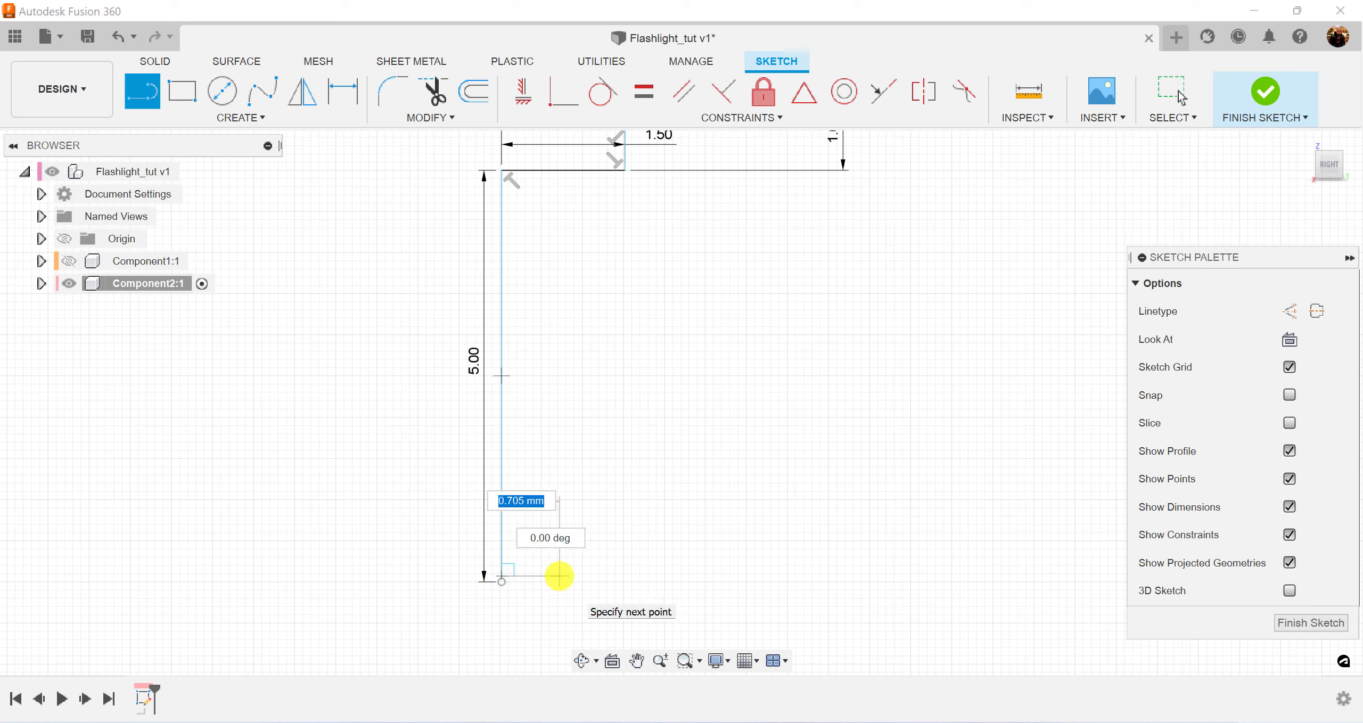
pyautogui.write('1.75')
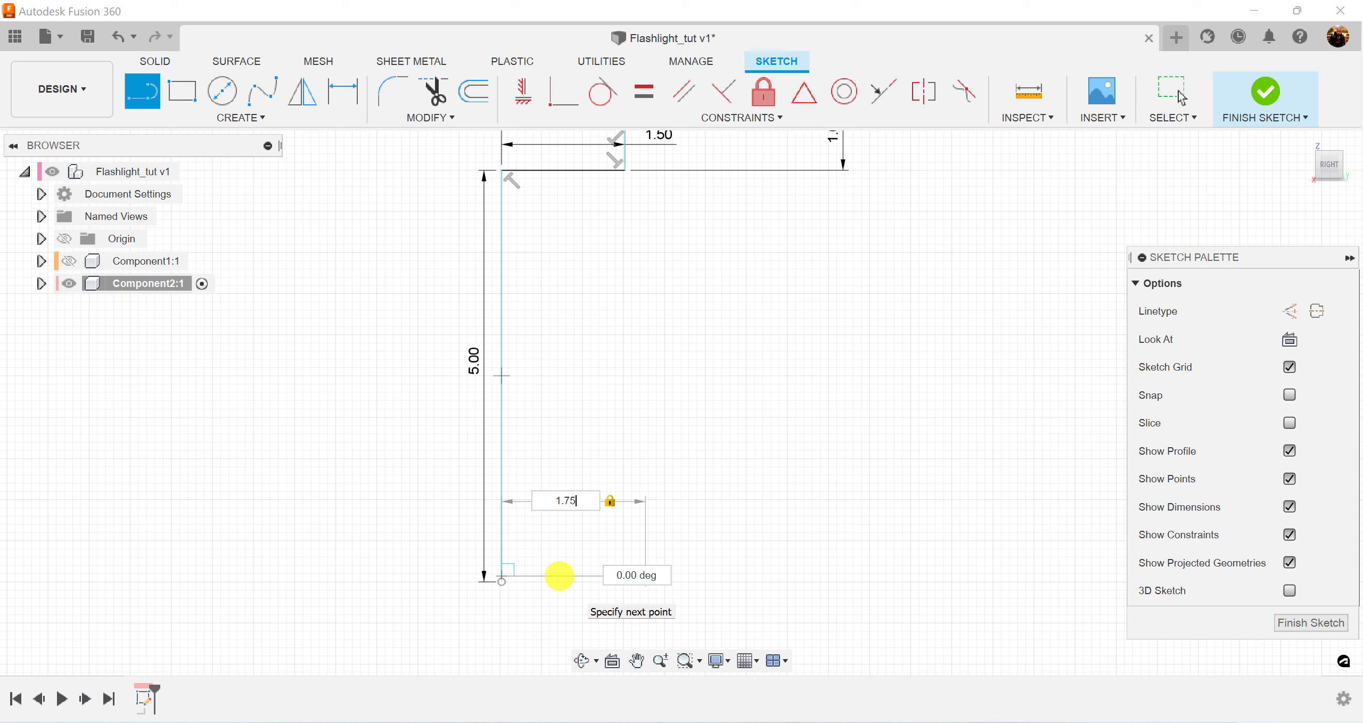
pyautogui.press('Return')
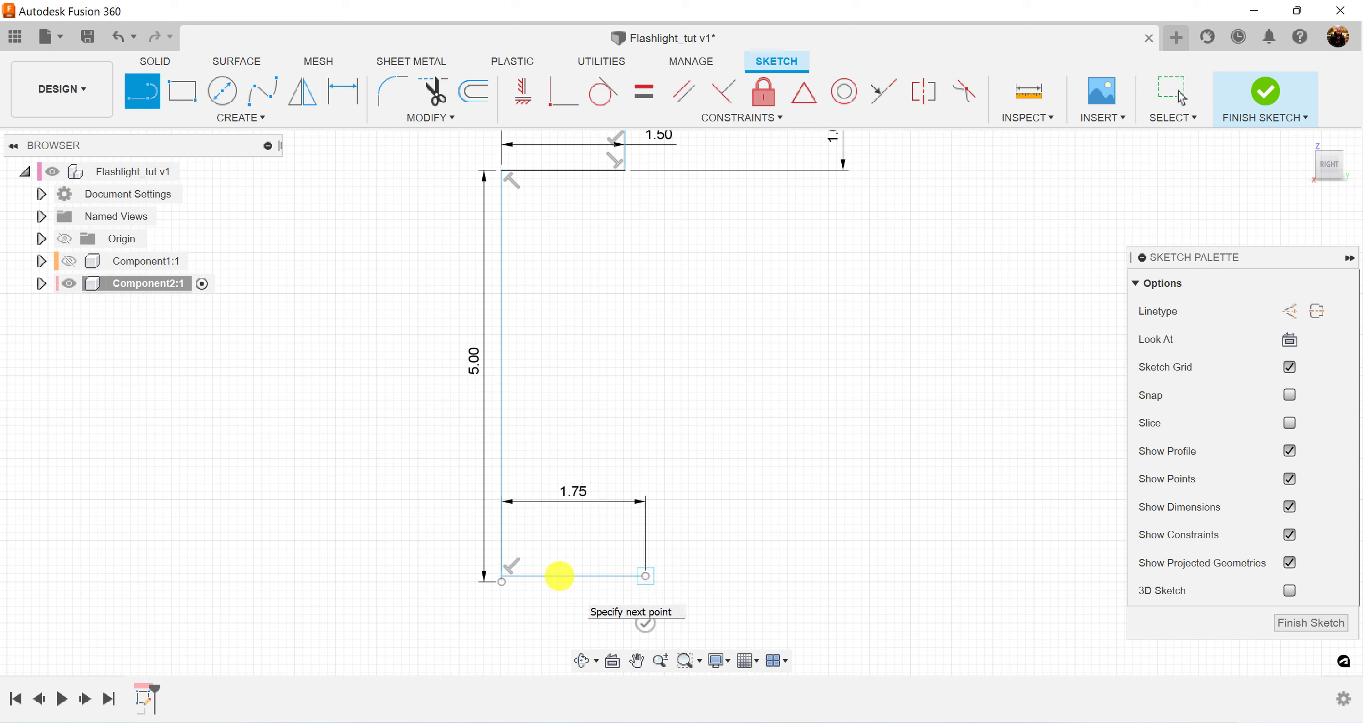
pyautogui.moveTo(560, 574); pyautogui.dragTo(563, 229, button='middle')
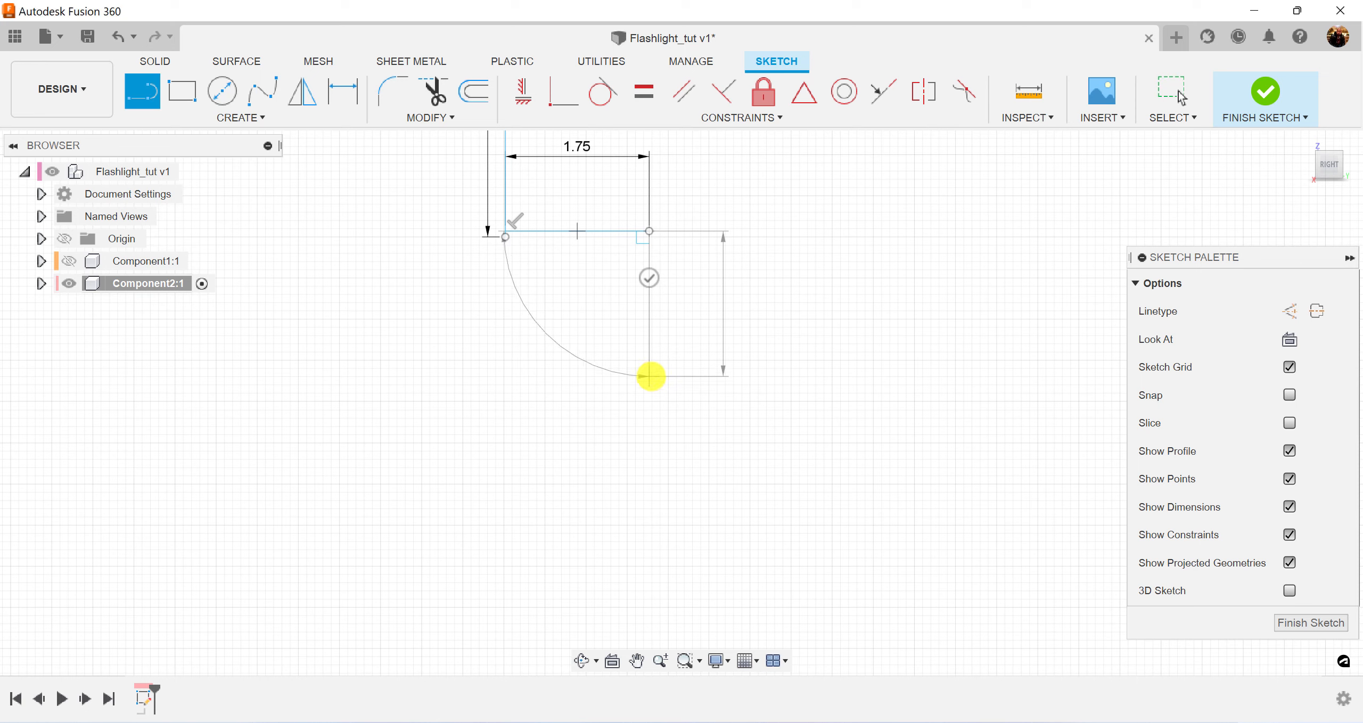
pyautogui.press('Escape')
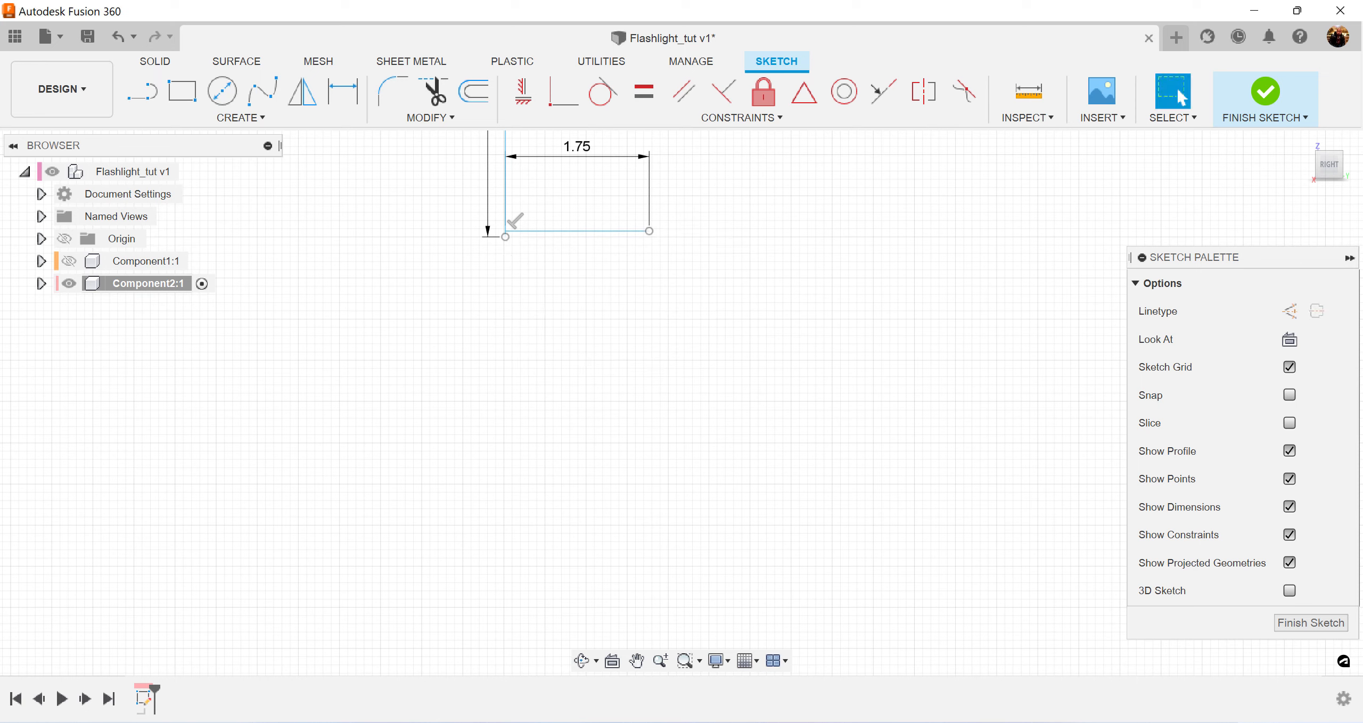
# Step: Draw a 41 mm vertical line down from the free end of the 1.75 mm line
pyautogui.click(141, 91)
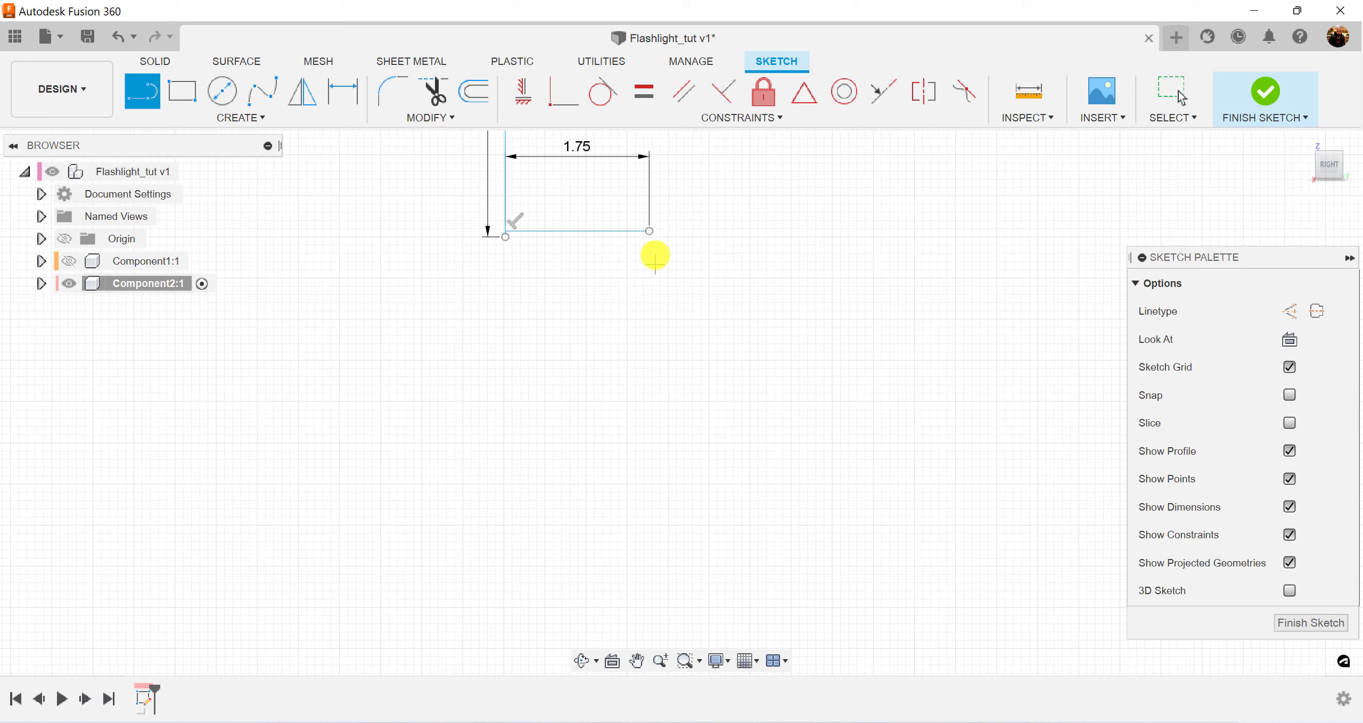
pyautogui.click(648, 231)
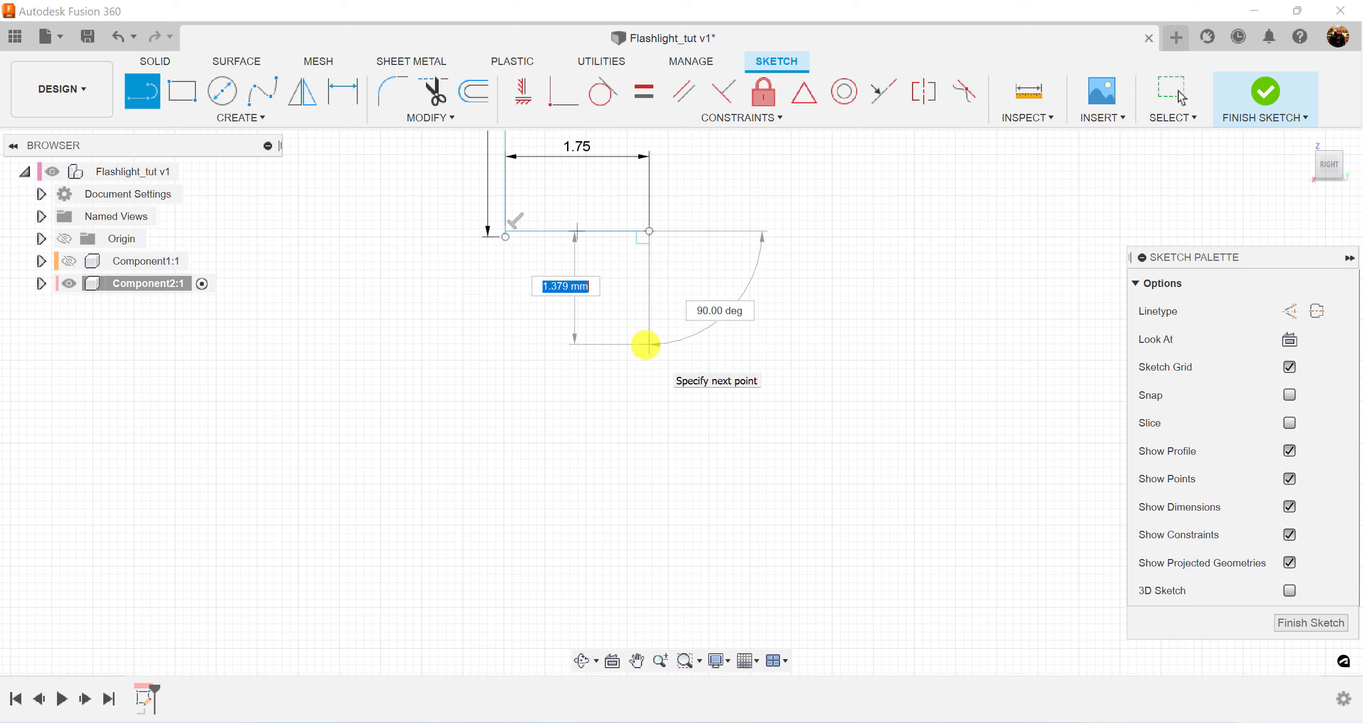
pyautogui.write('.5')
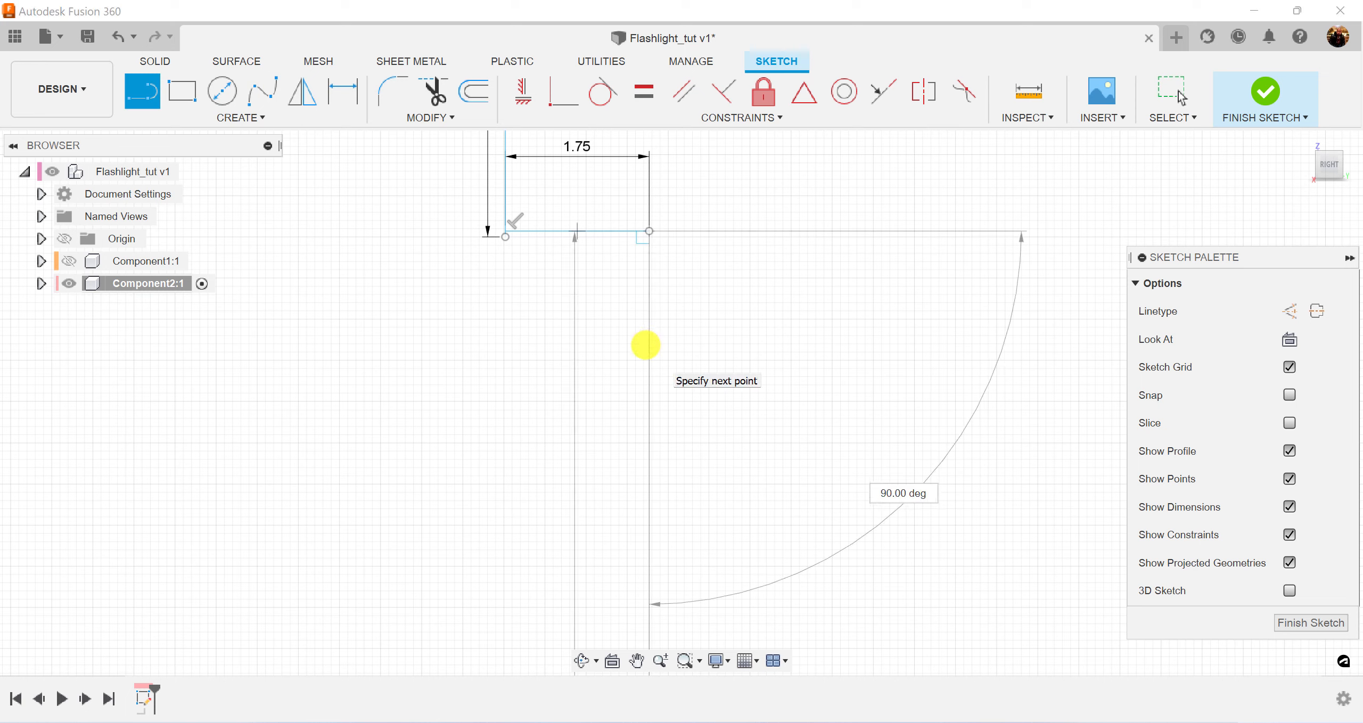
pyautogui.press('Return')
pyautogui.press('Escape')
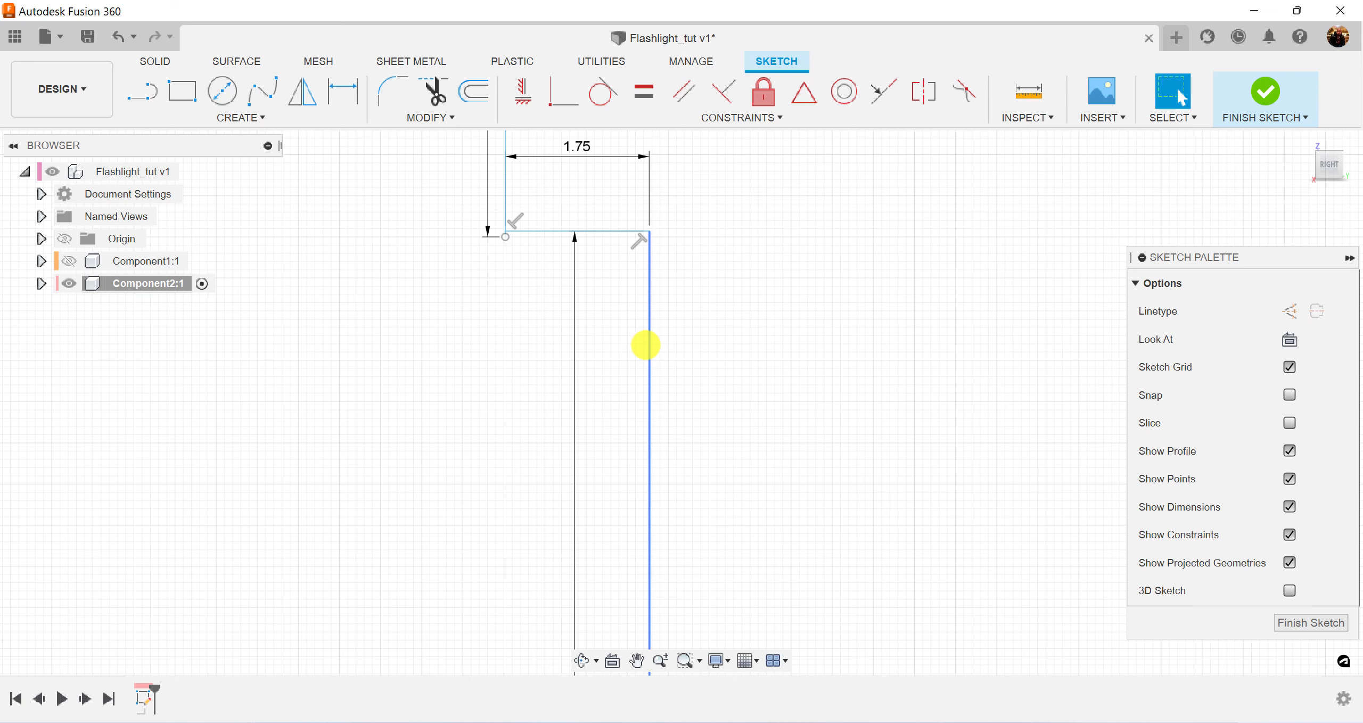
# Step: Reposition the 41 mm dimension beside its line, with the label near the line's middle
pyautogui.scroll(-3, 817, 532)
pyautogui.moveTo(689, 495); pyautogui.dragTo(739, 495)
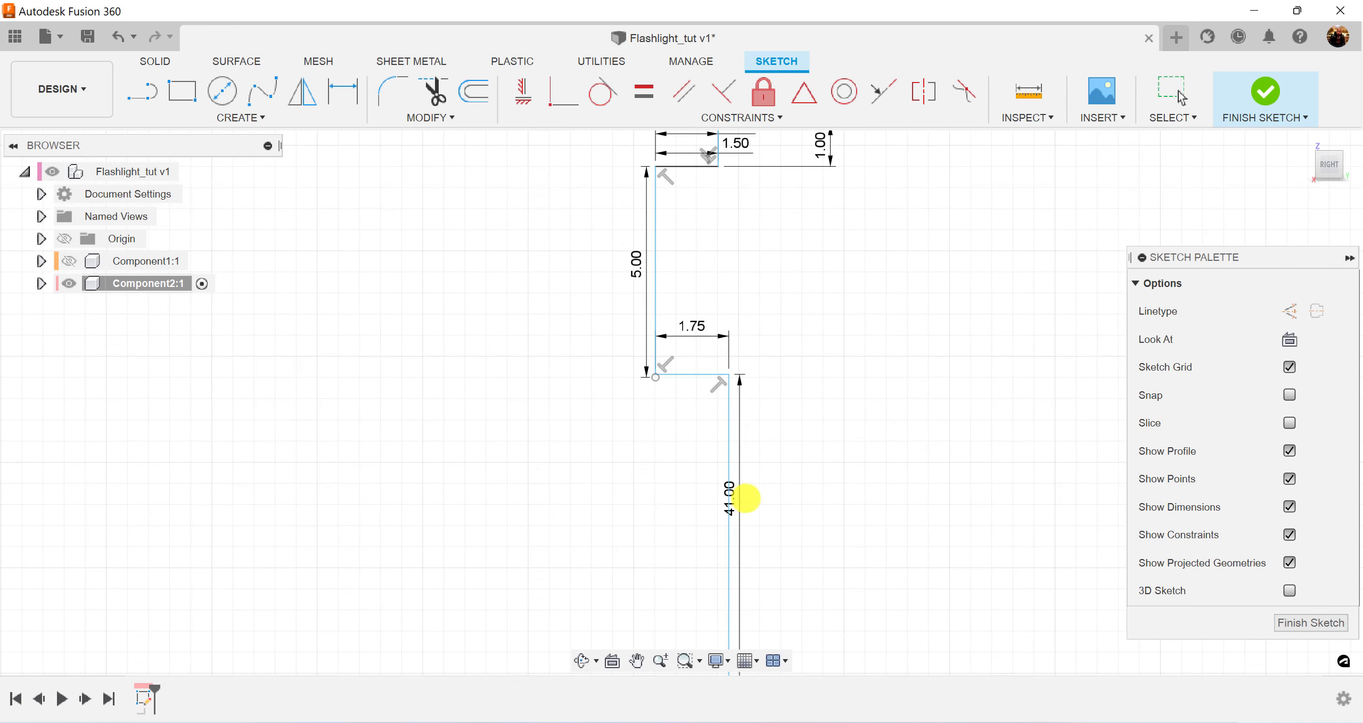
pyautogui.scroll(-3, 878, 564)
pyautogui.moveTo(885, 571); pyautogui.dragTo(813, 273, button='middle')
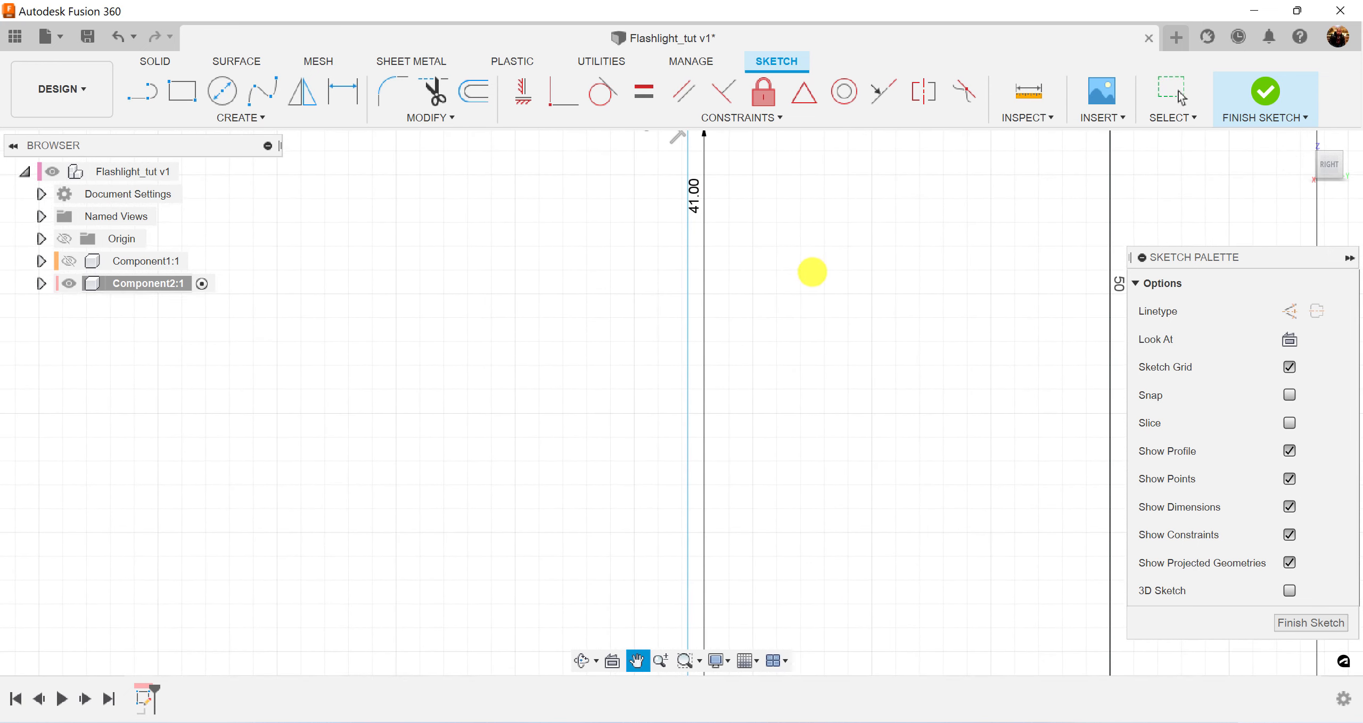
pyautogui.scroll(-2, 815, 462)
pyautogui.moveTo(826, 508)
pyautogui.mouseDown(button='middle')
pyautogui.moveTo(805, 339)
pyautogui.moveTo(805, 442)
pyautogui.mouseUp(button='middle')
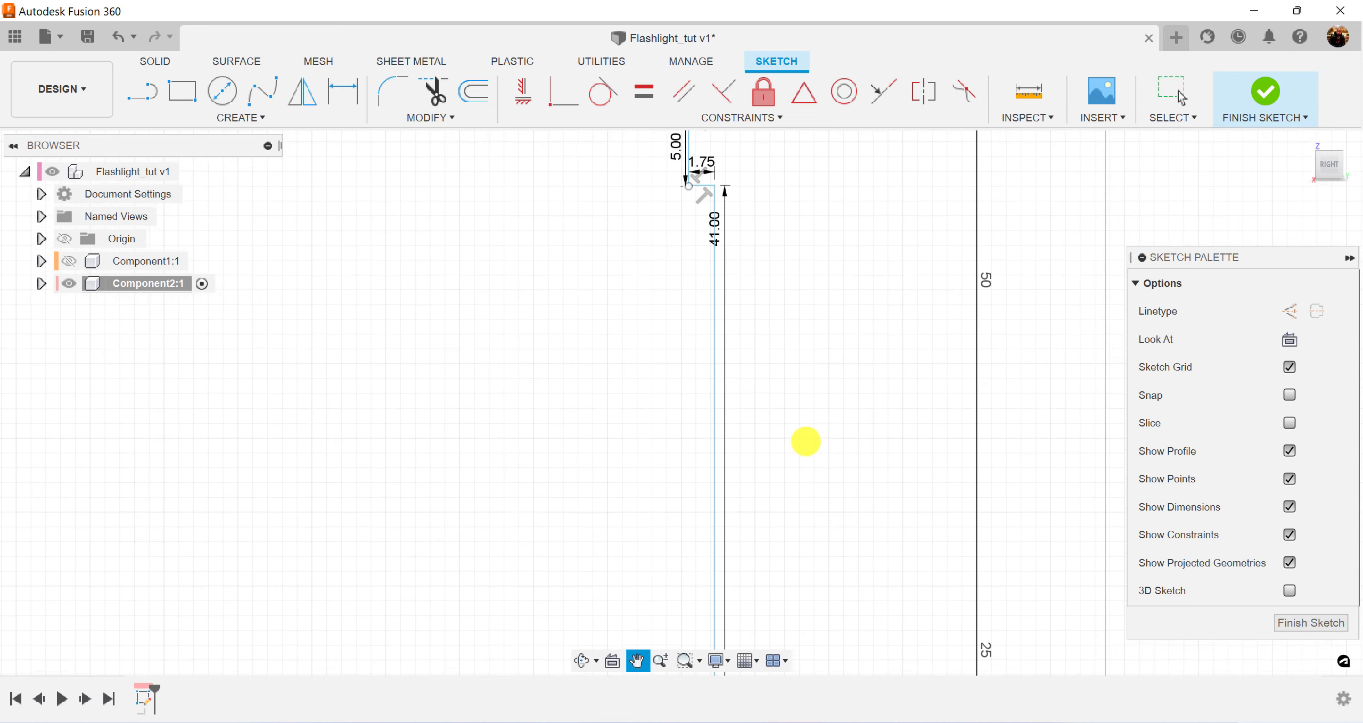
pyautogui.scroll(-3, 806, 449)
pyautogui.moveTo(845, 533)
pyautogui.mouseDown(button='middle')
pyautogui.moveTo(814, 378)
pyautogui.moveTo(819, 416)
pyautogui.mouseUp(button='middle')
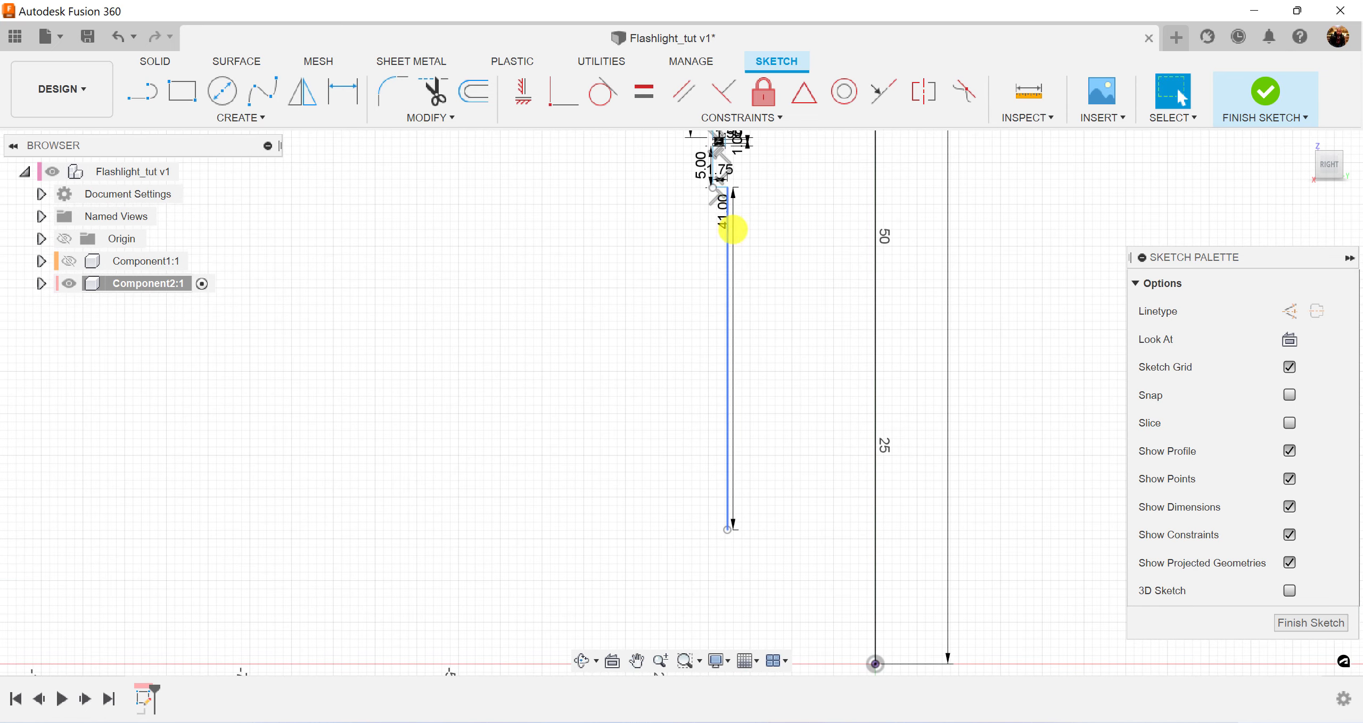
pyautogui.moveTo(721, 213)
pyautogui.mouseDown()
pyautogui.moveTo(766, 283)
pyautogui.moveTo(760, 328)
pyautogui.moveTo(740, 338)
pyautogui.mouseUp()
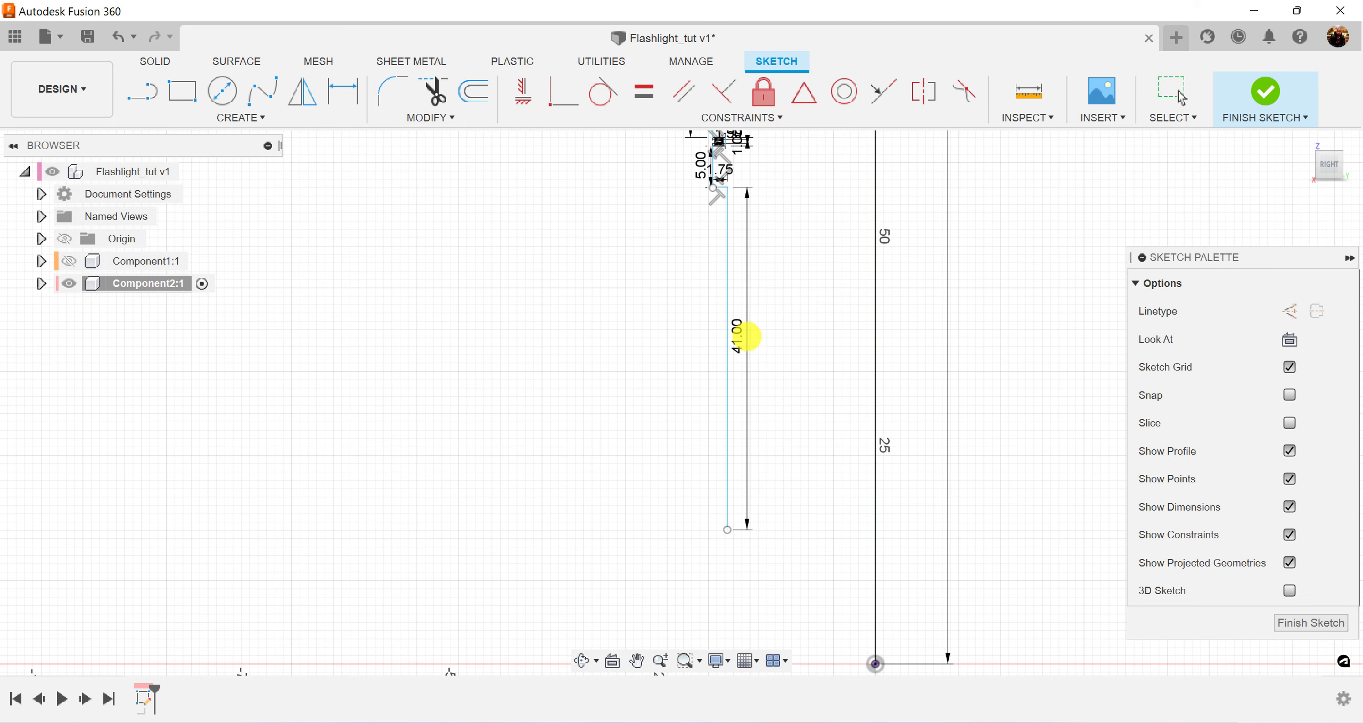
# Step: From the lower end of the 41 mm line, draw a 1.5 mm horizontal line outward and a 5 mm vertical line down
pyautogui.moveTo(770, 456); pyautogui.dragTo(765, 412, button='middle')
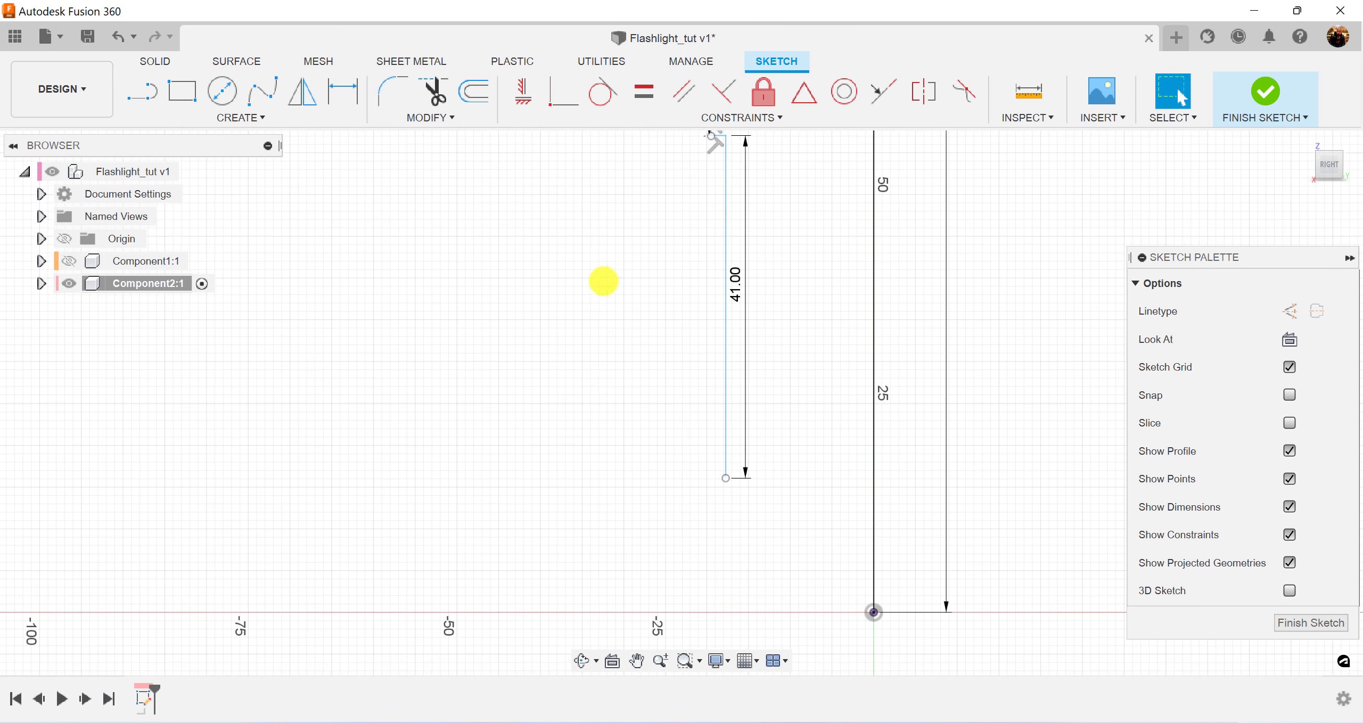
pyautogui.scroll(5, 682, 456)
pyautogui.moveTo(852, 477); pyautogui.dragTo(802, 457, button='middle')
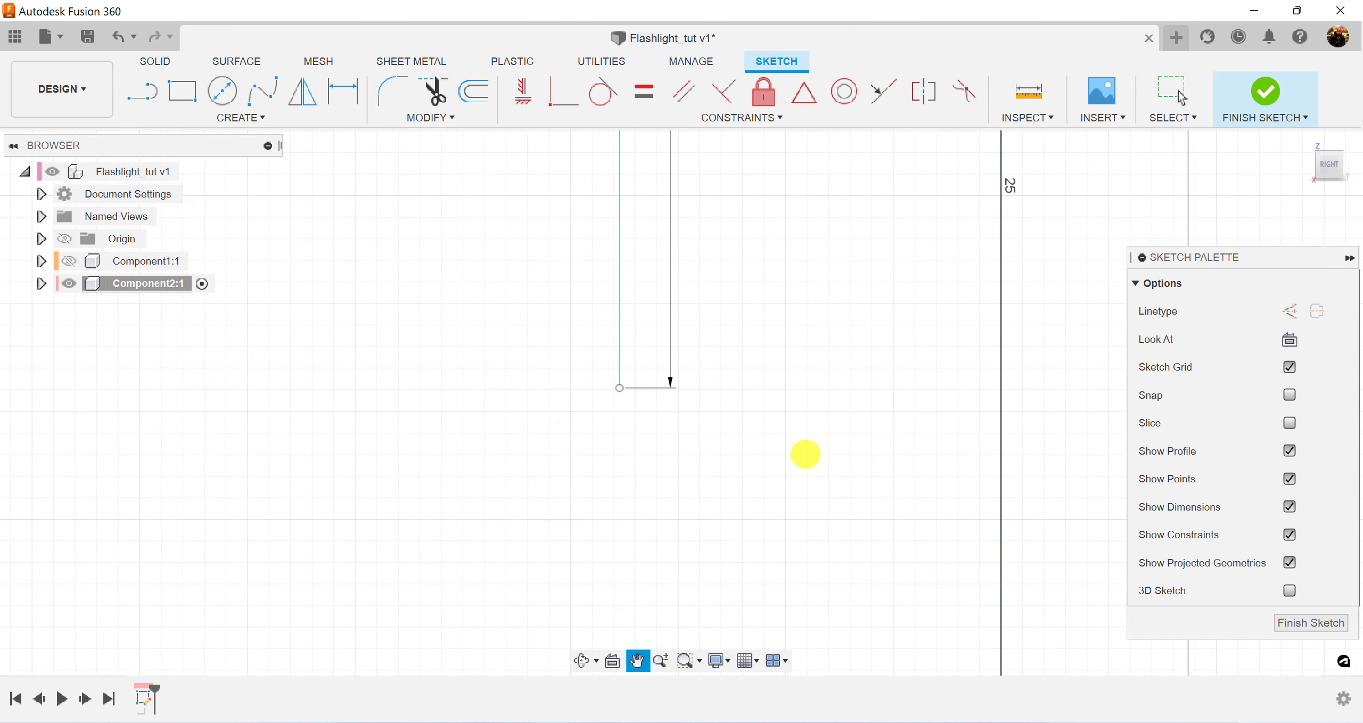
pyautogui.click(143, 90)
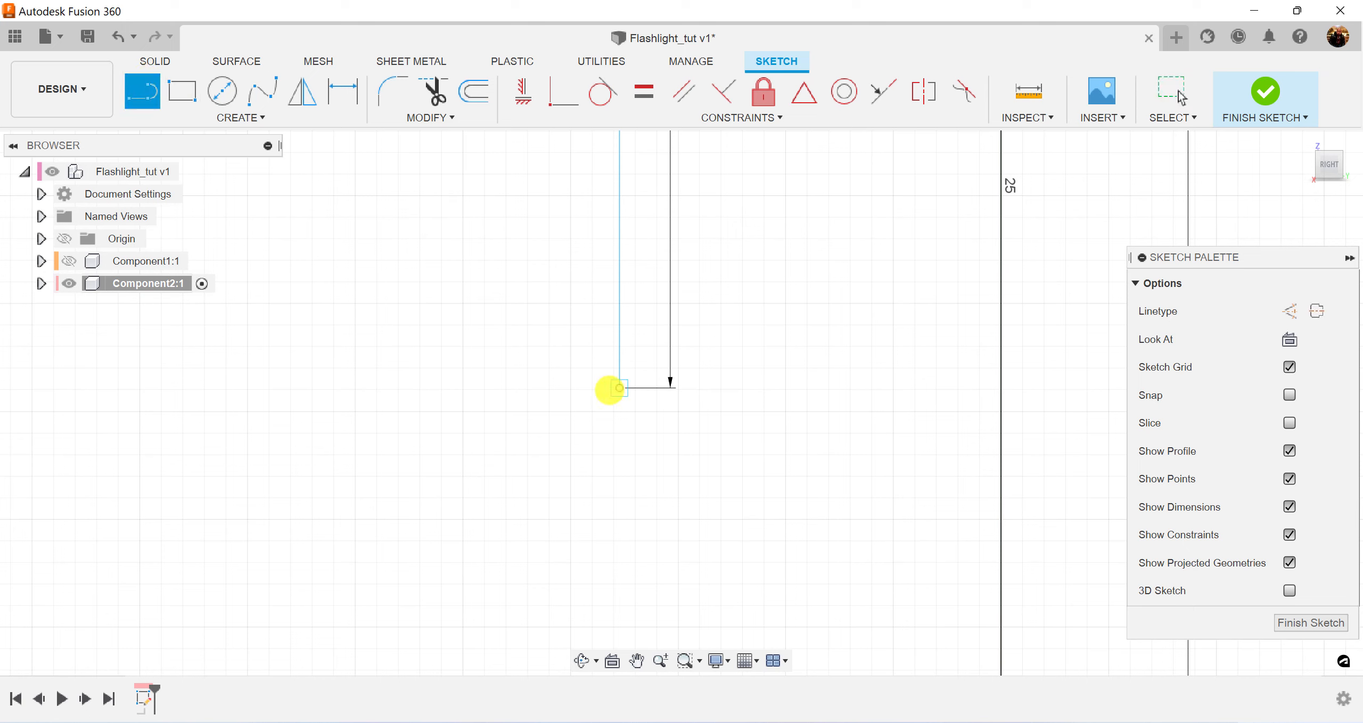
pyautogui.click(618, 388)
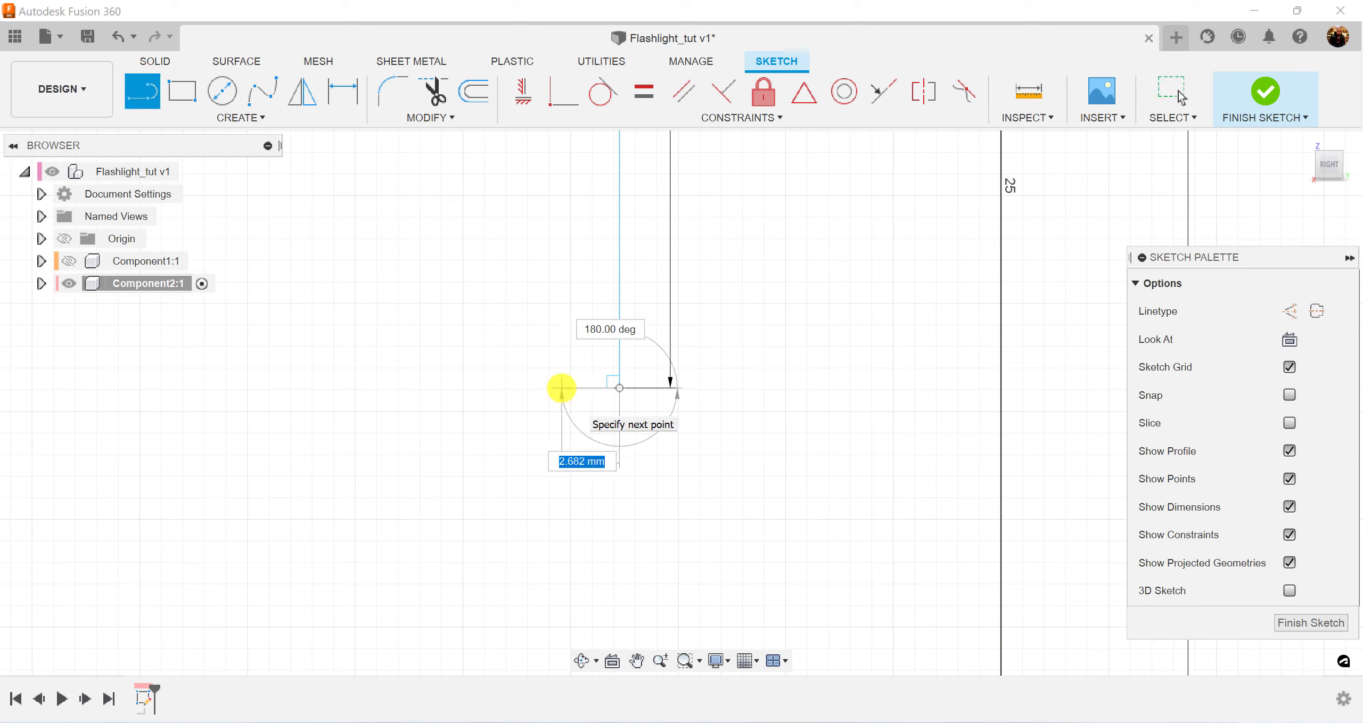
pyautogui.press('Tab')
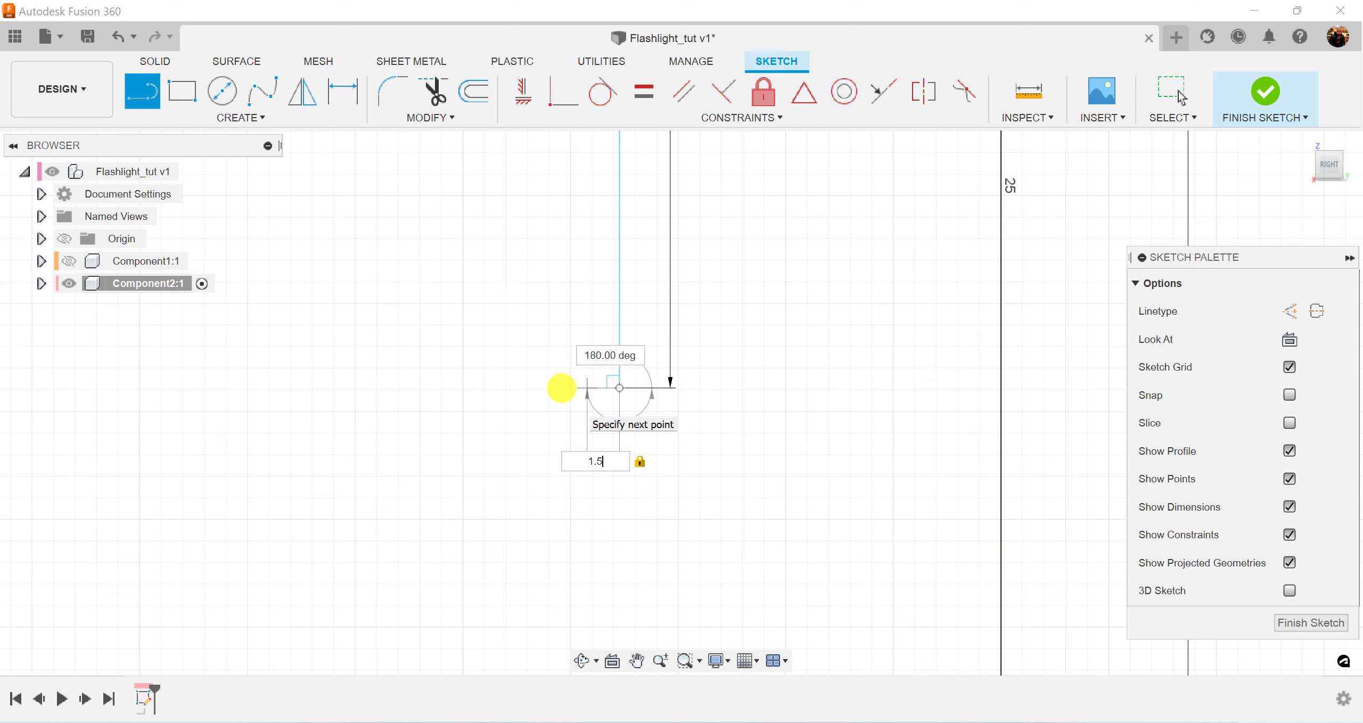
pyautogui.click(562, 388)
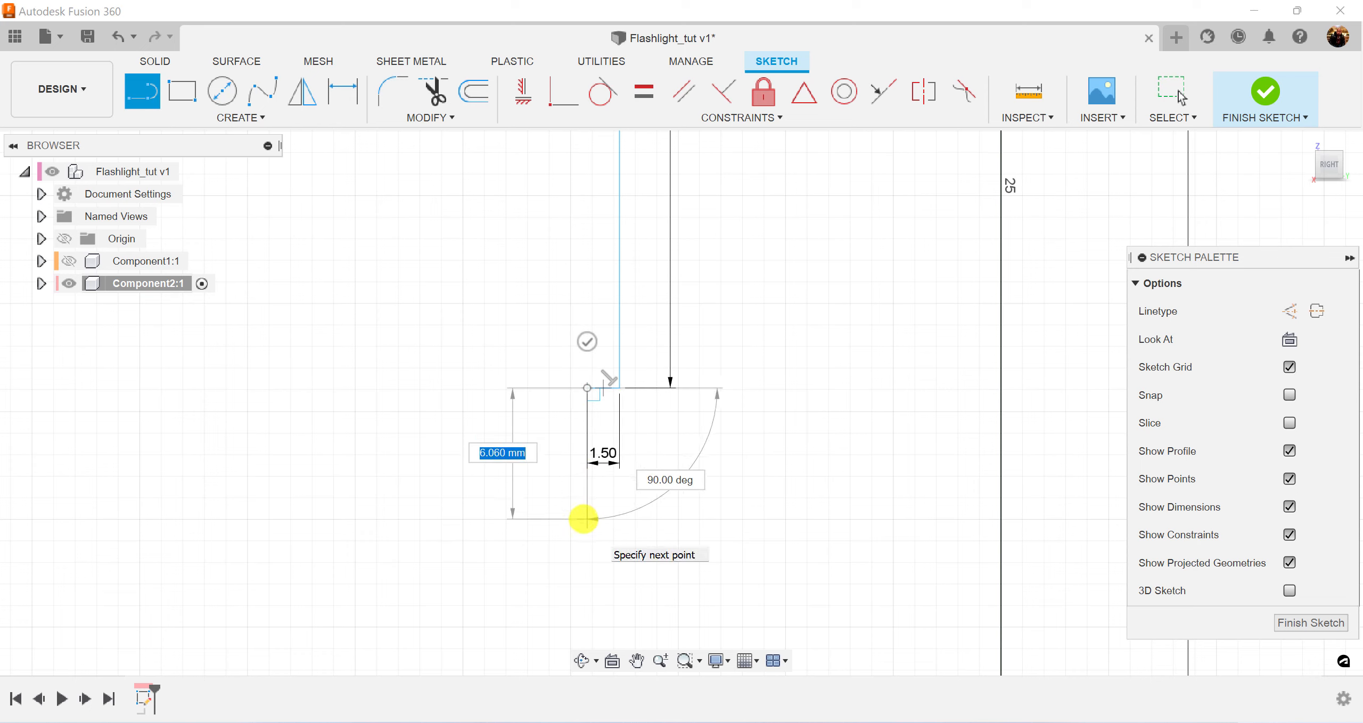
pyautogui.press('Tab')
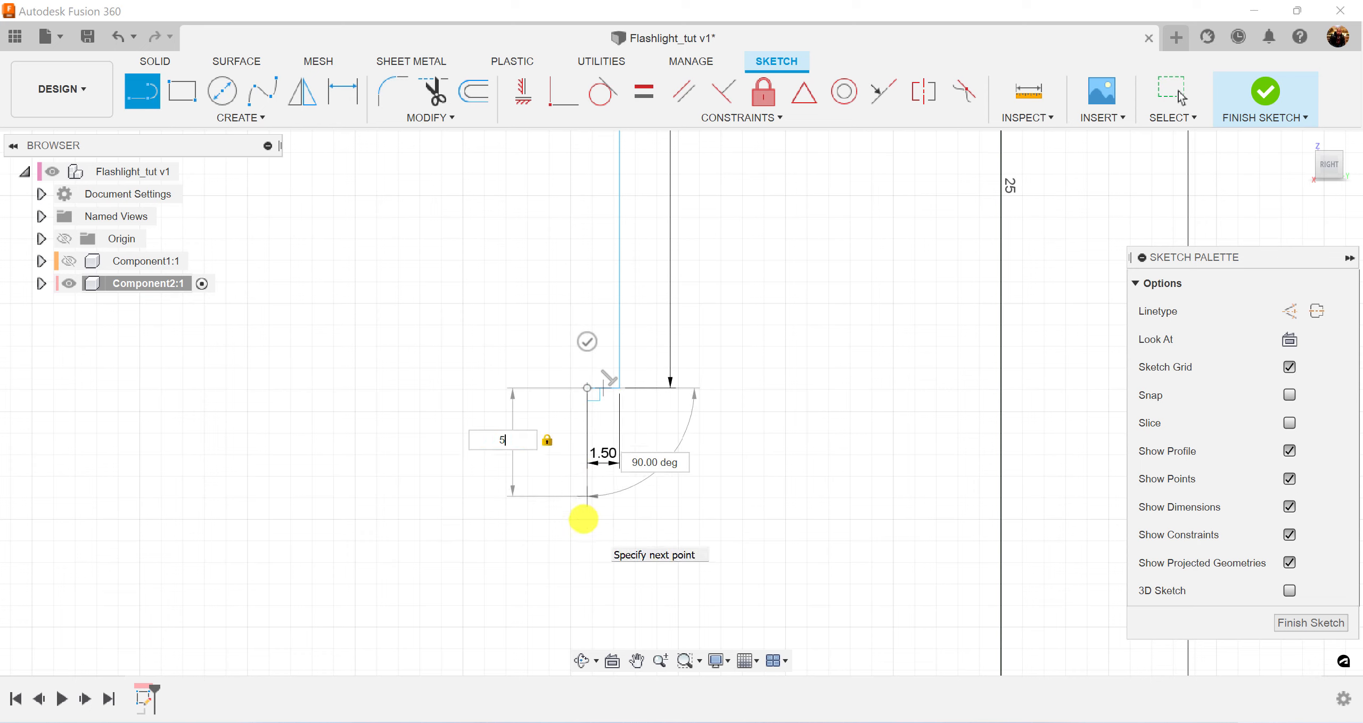
pyautogui.click(583, 519)
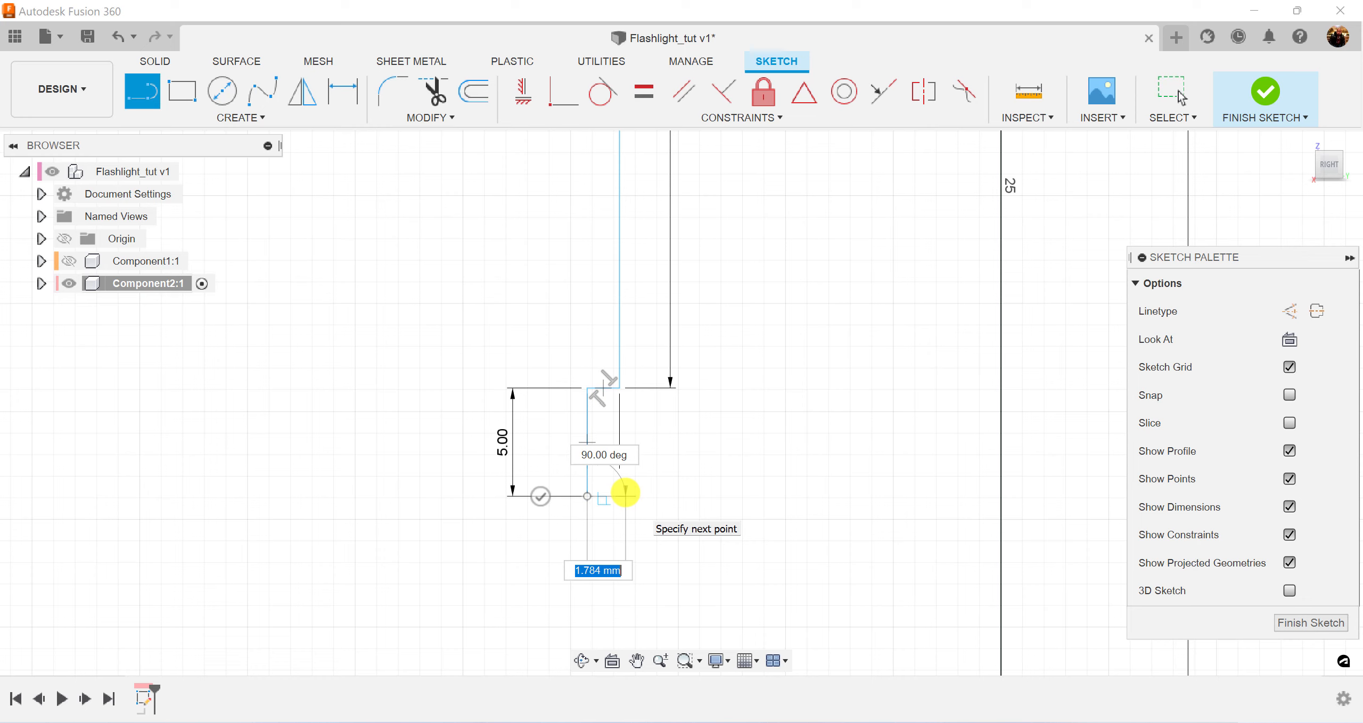
# Step: Close the profile with a 0.75 mm horizontal line inward, an 11 mm vertical line down and a final line to the origin
pyautogui.write('.75')
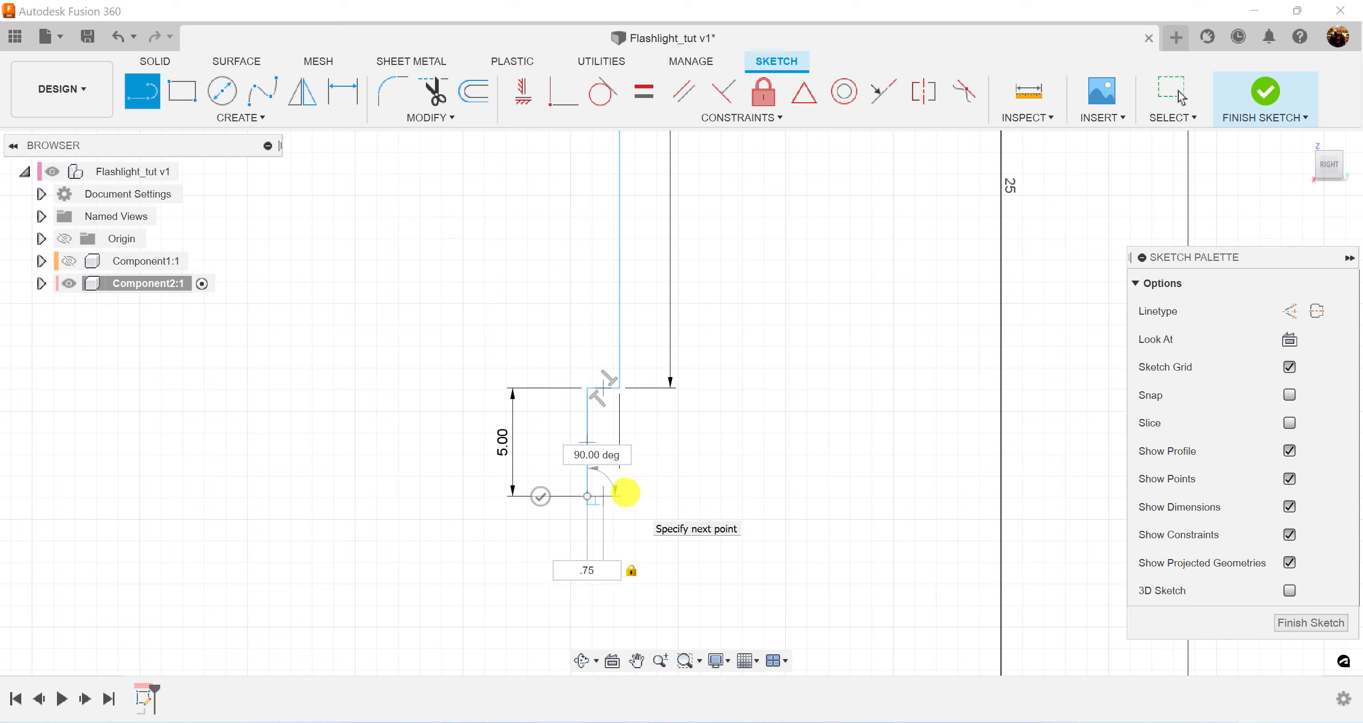
pyautogui.press('Return')
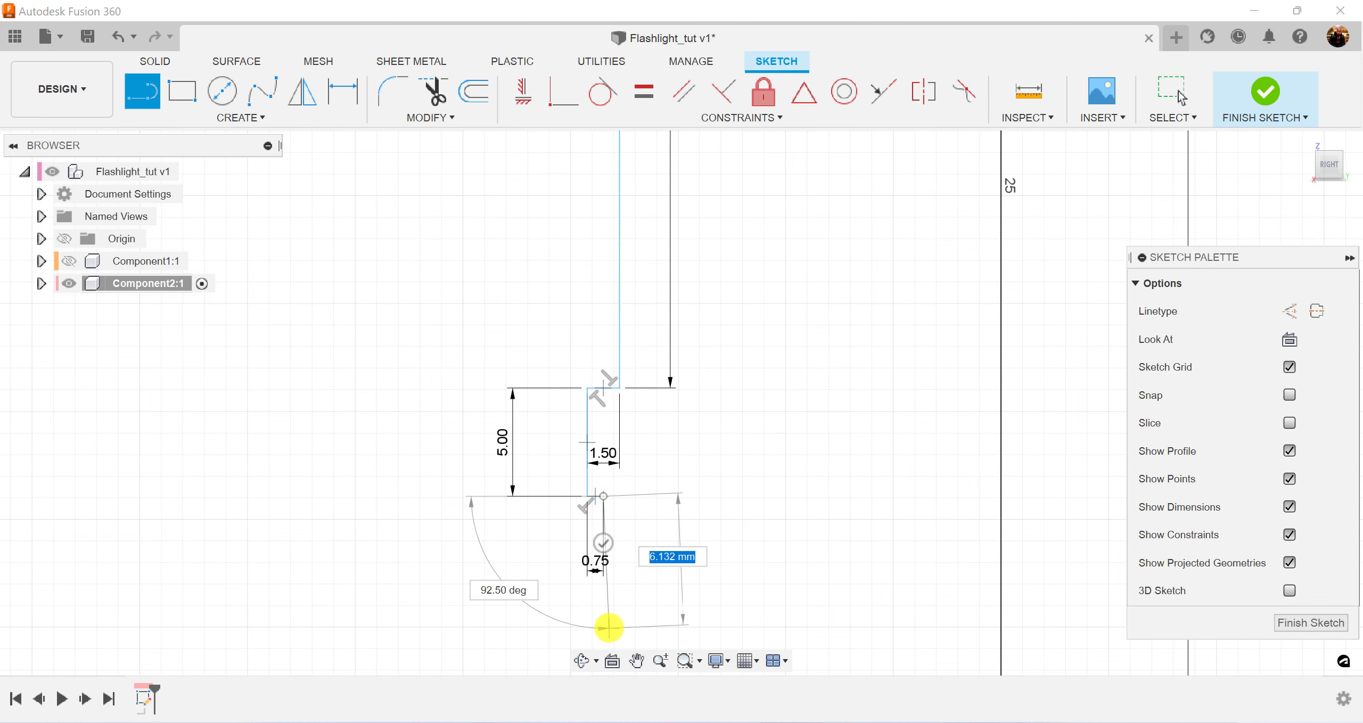
pyautogui.moveTo(608, 623); pyautogui.dragTo(610, 403, button='middle')
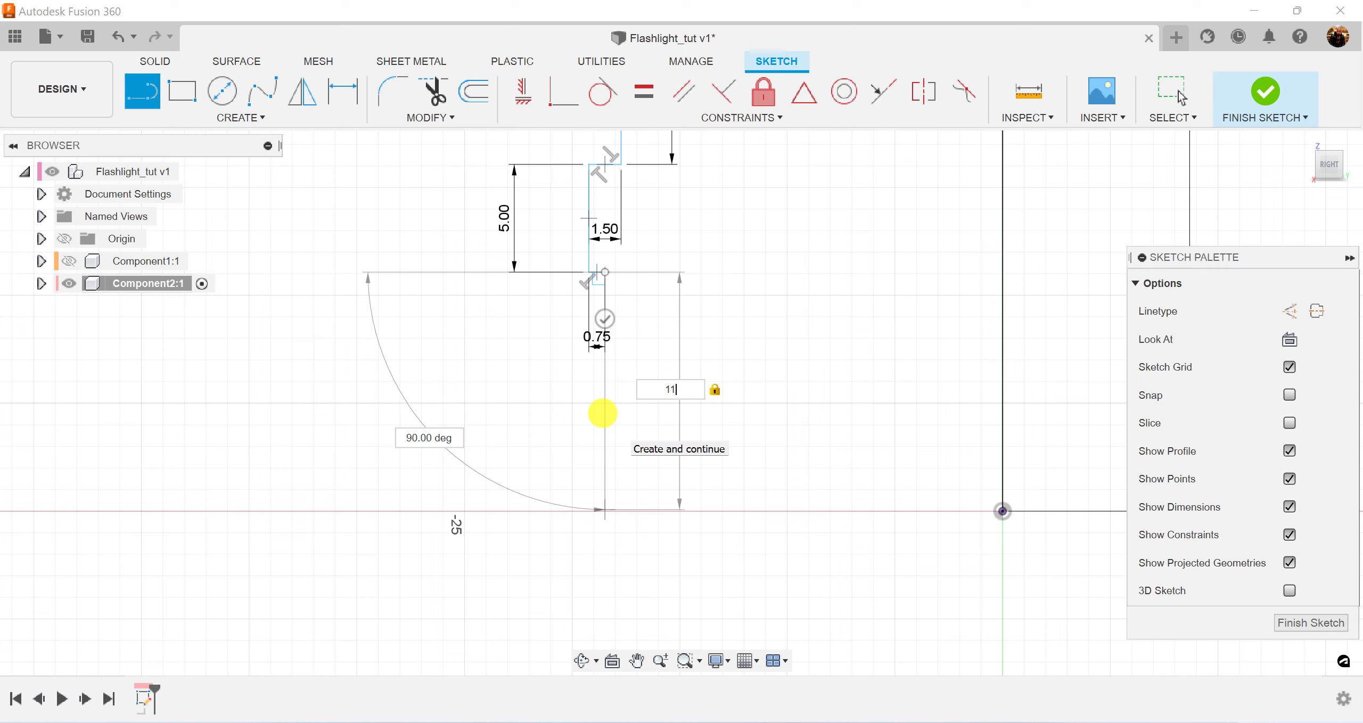
pyautogui.press('Return')
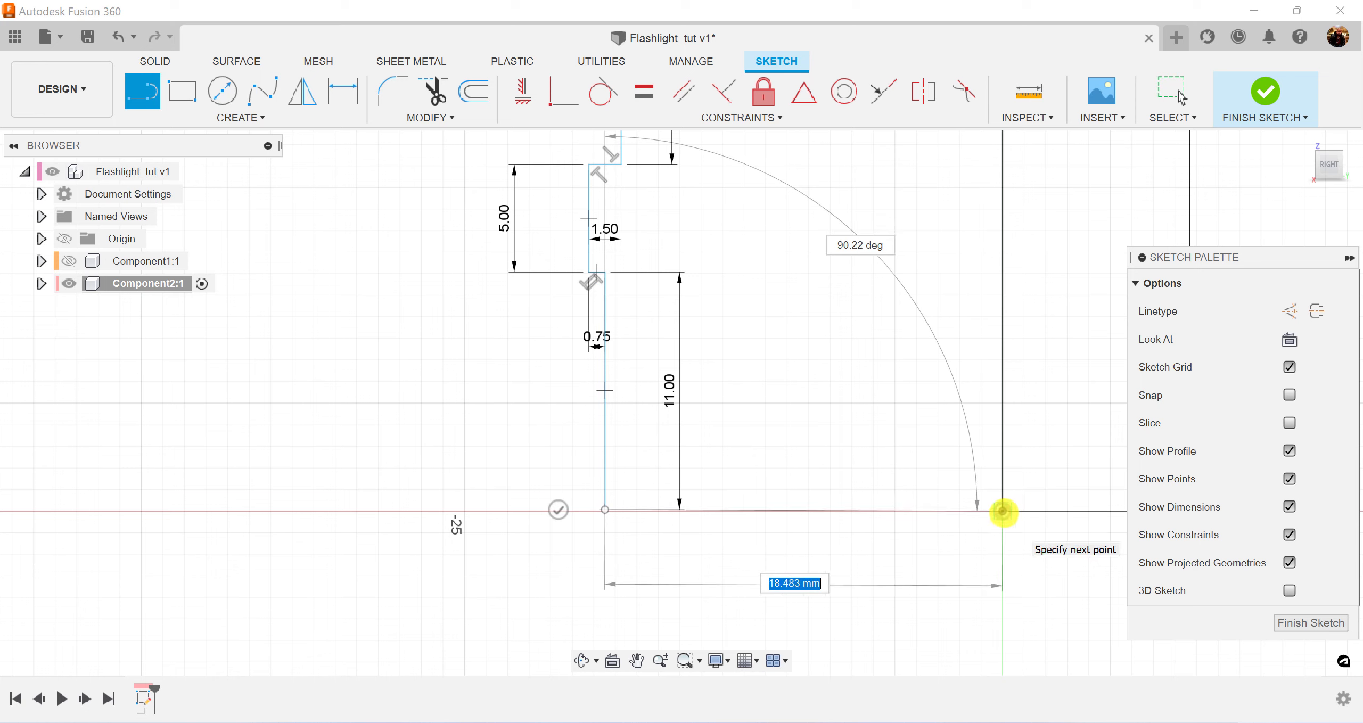
pyautogui.click(1002, 511)
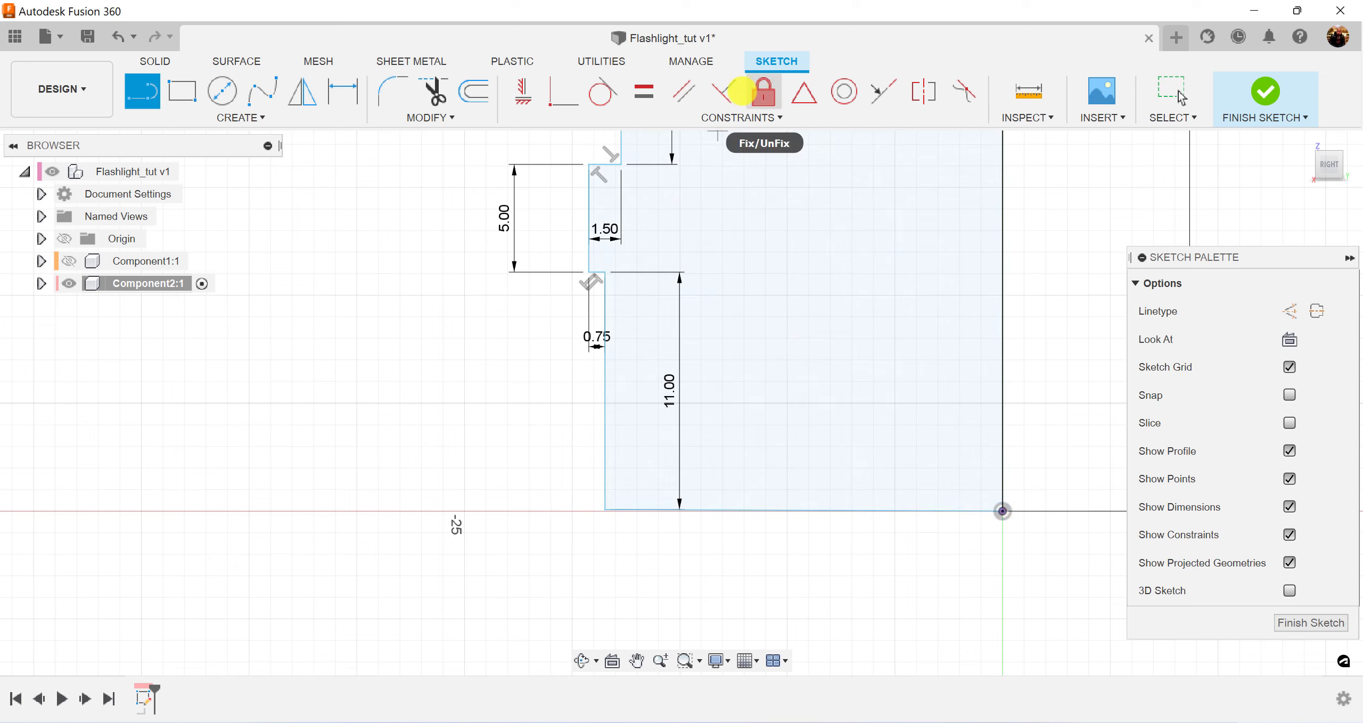
# Step: Make the profile's closing bottom line perpendicular to the 11 mm vertical line
pyautogui.click(725, 93)
pyautogui.click(605, 437)
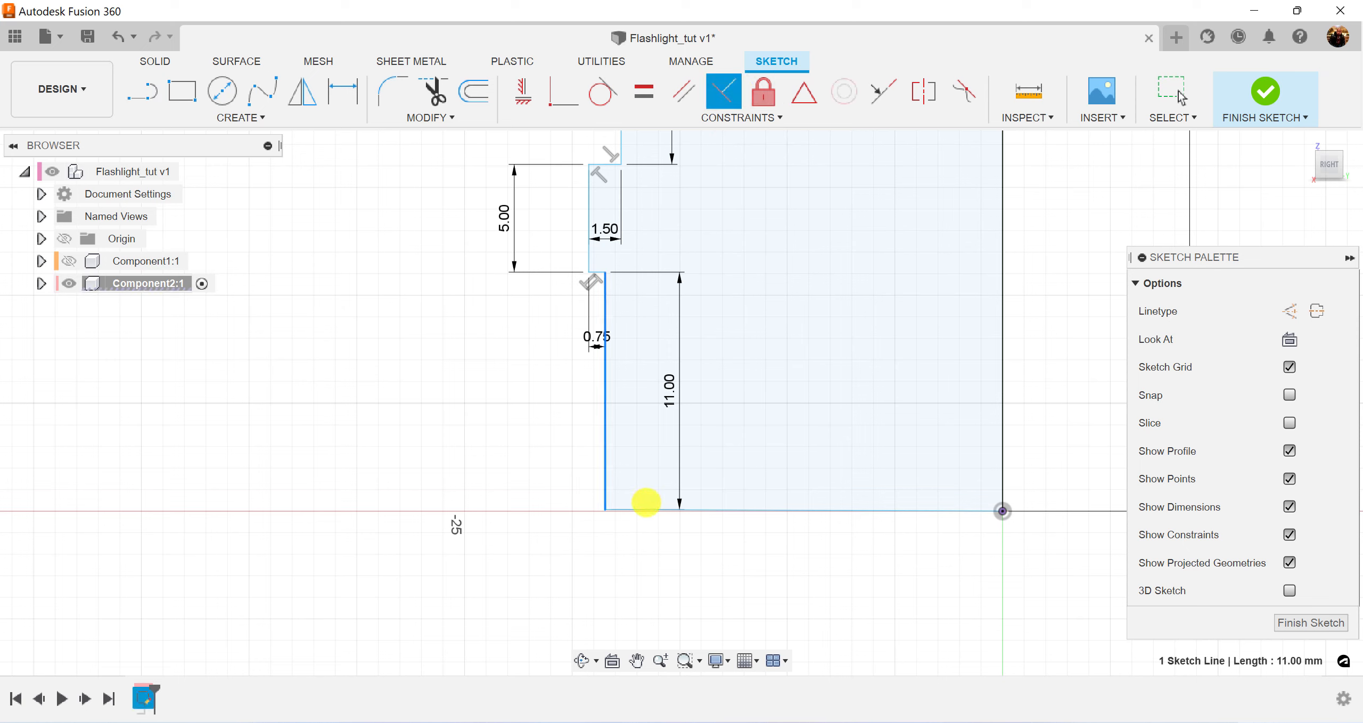
pyautogui.click(650, 510)
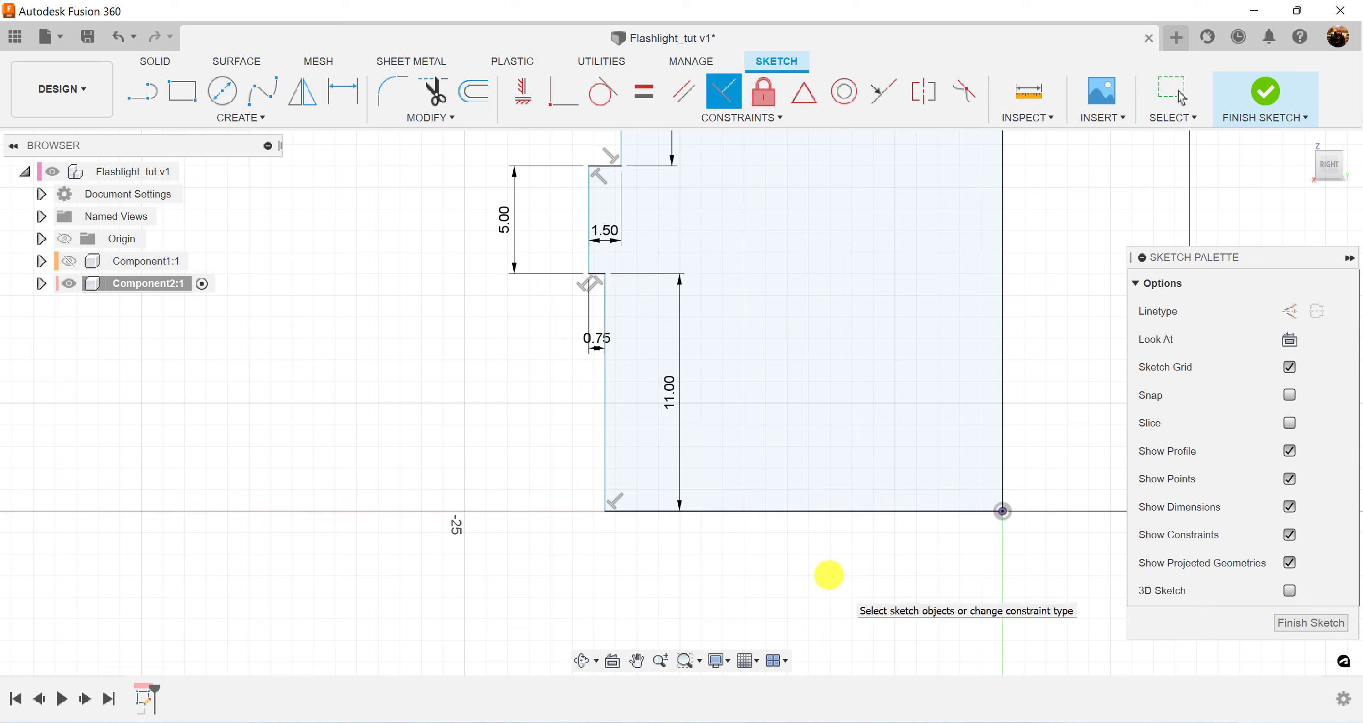
pyautogui.click(1179, 95)
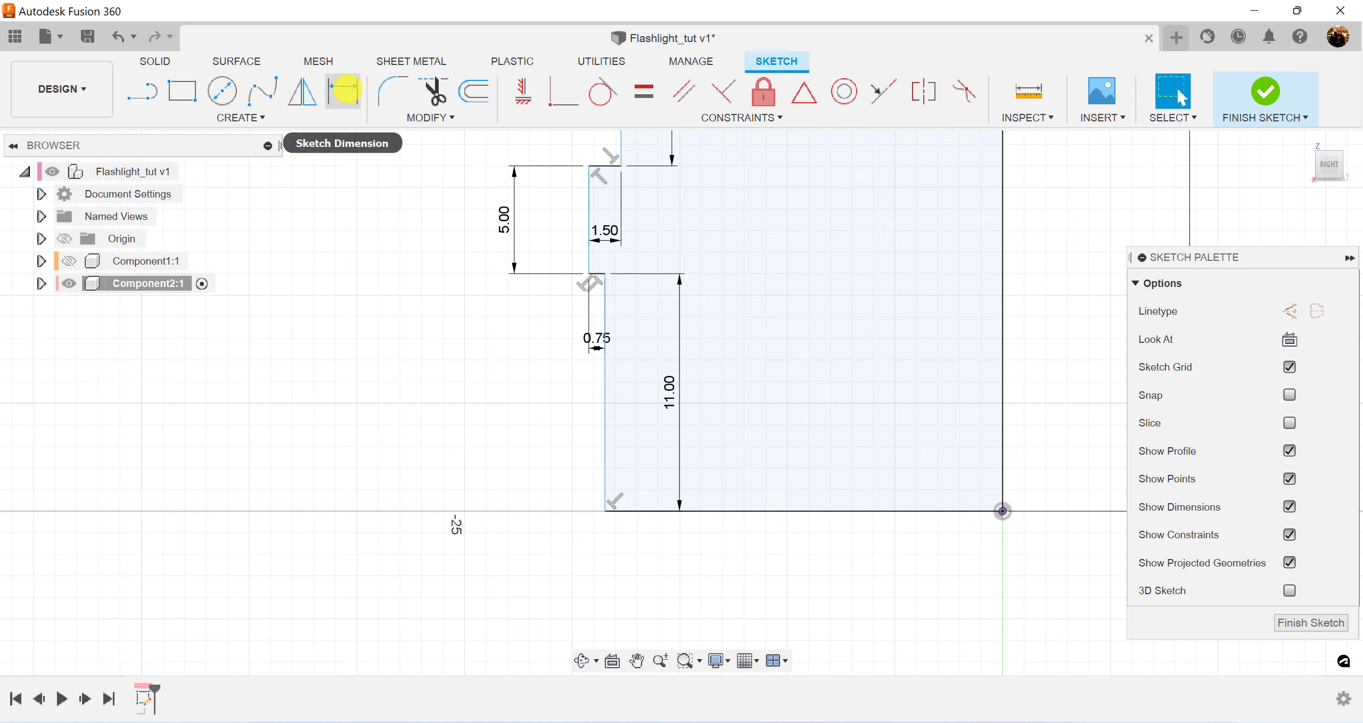
# Step: Dimension the profile's bottom line and set its length to 15.25 mm
pyautogui.click(342, 90)
pyautogui.click(818, 512)
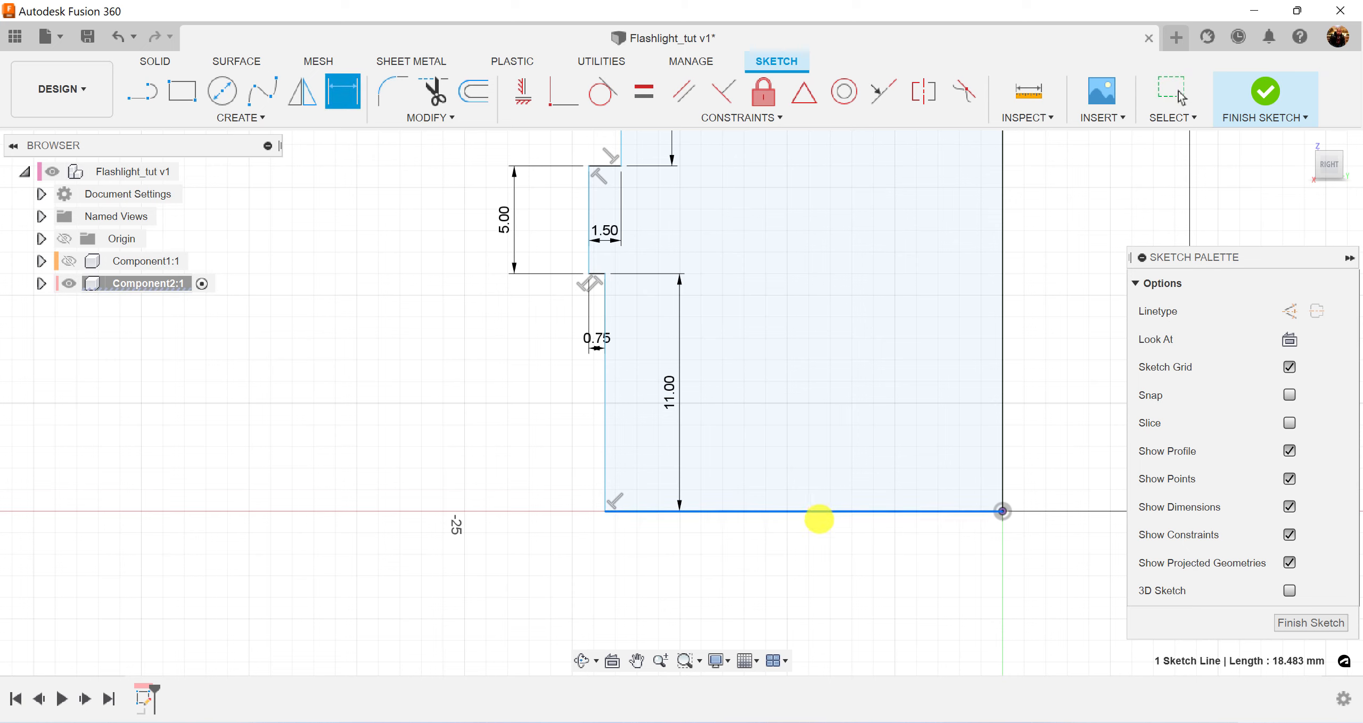
pyautogui.click(817, 557)
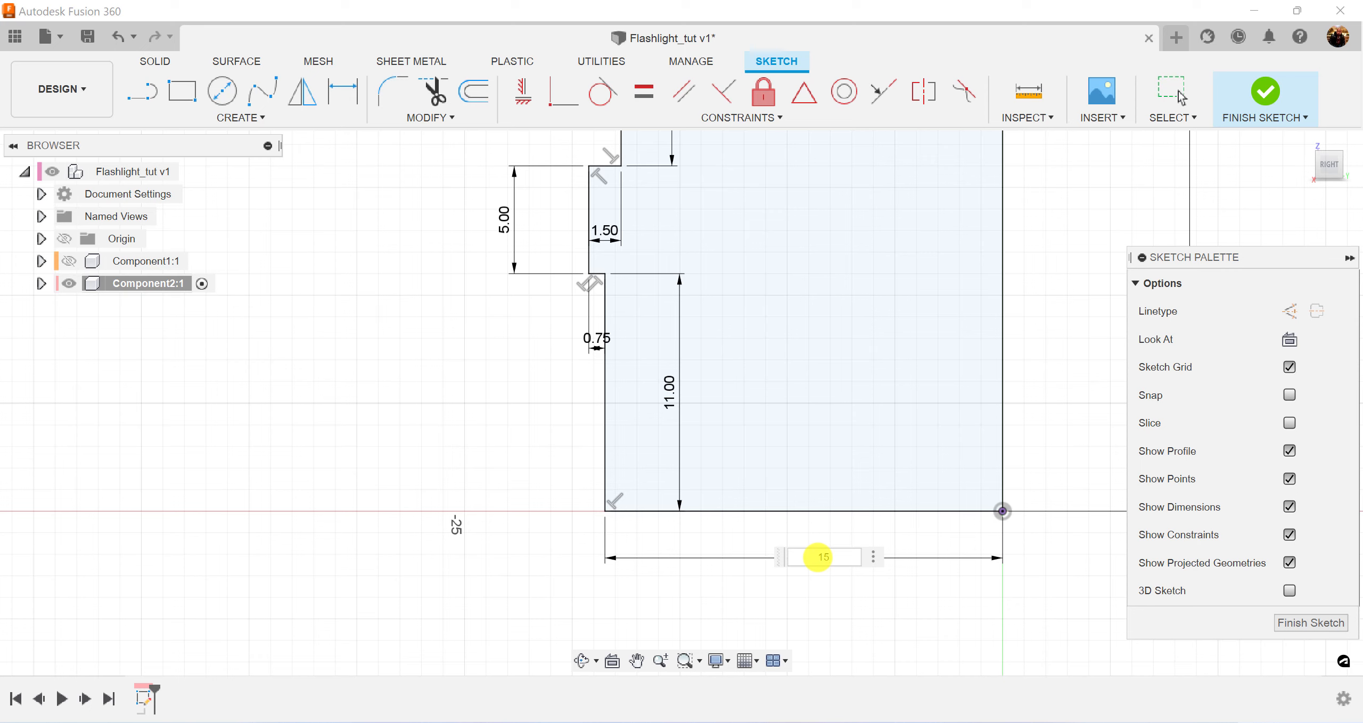
pyautogui.write('15.25')
pyautogui.press('Return')
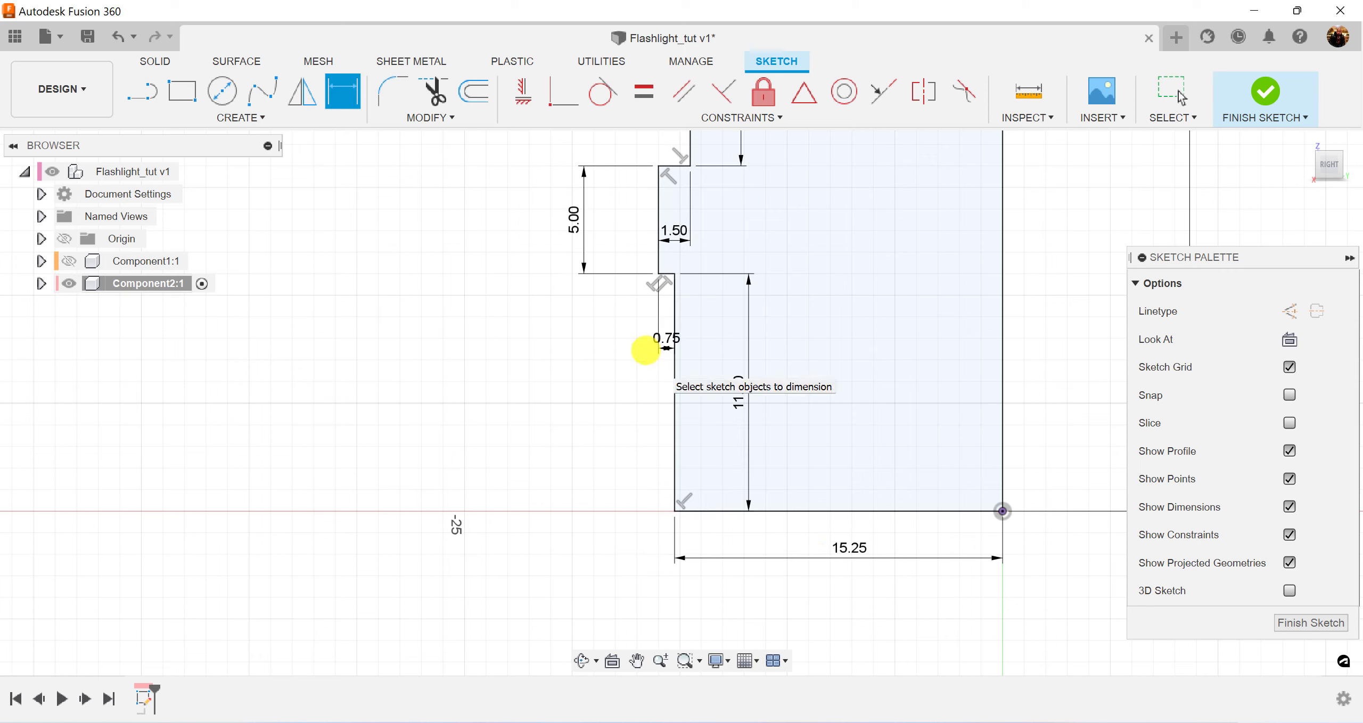
# Step: Move the 0.75 mm dimension outside the profile and the 15.25 mm dimension closer to the bottom line
pyautogui.press('Escape')
pyautogui.moveTo(671, 341); pyautogui.dragTo(634, 350)
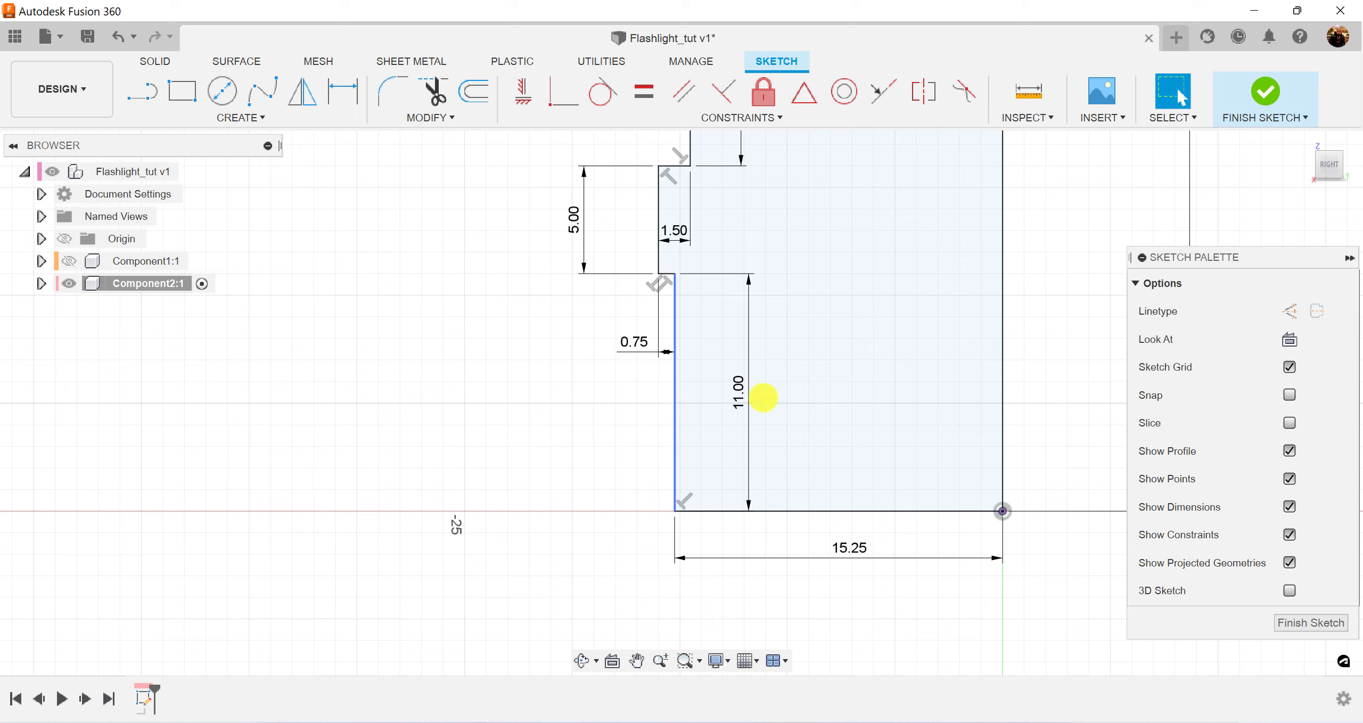
pyautogui.moveTo(854, 547); pyautogui.dragTo(850, 538)
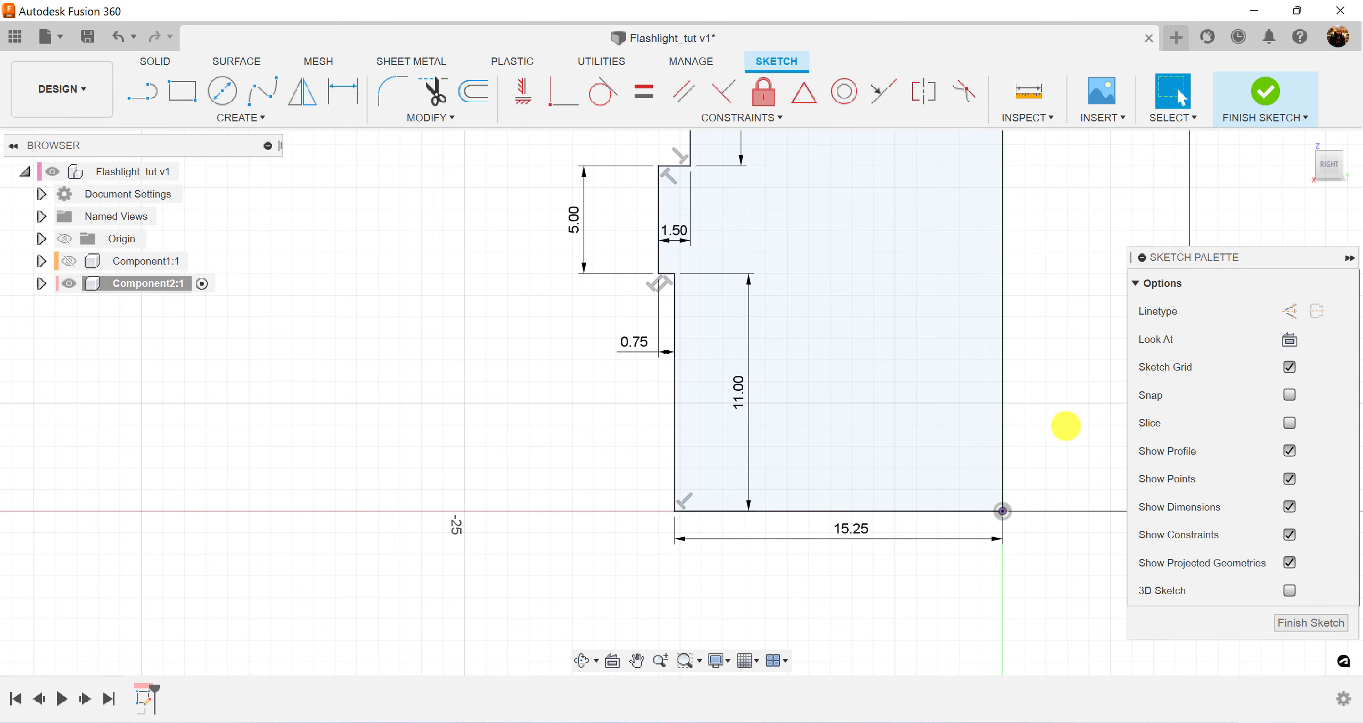
# Step: Move the 1.75 mm step dimension and the 5 mm dimension just above it clear of the profile edges
pyautogui.scroll(1, 1065, 426)
pyautogui.scroll(-1, 1063, 417)
pyautogui.moveTo(1071, 387); pyautogui.dragTo(1067, 452, button='middle')
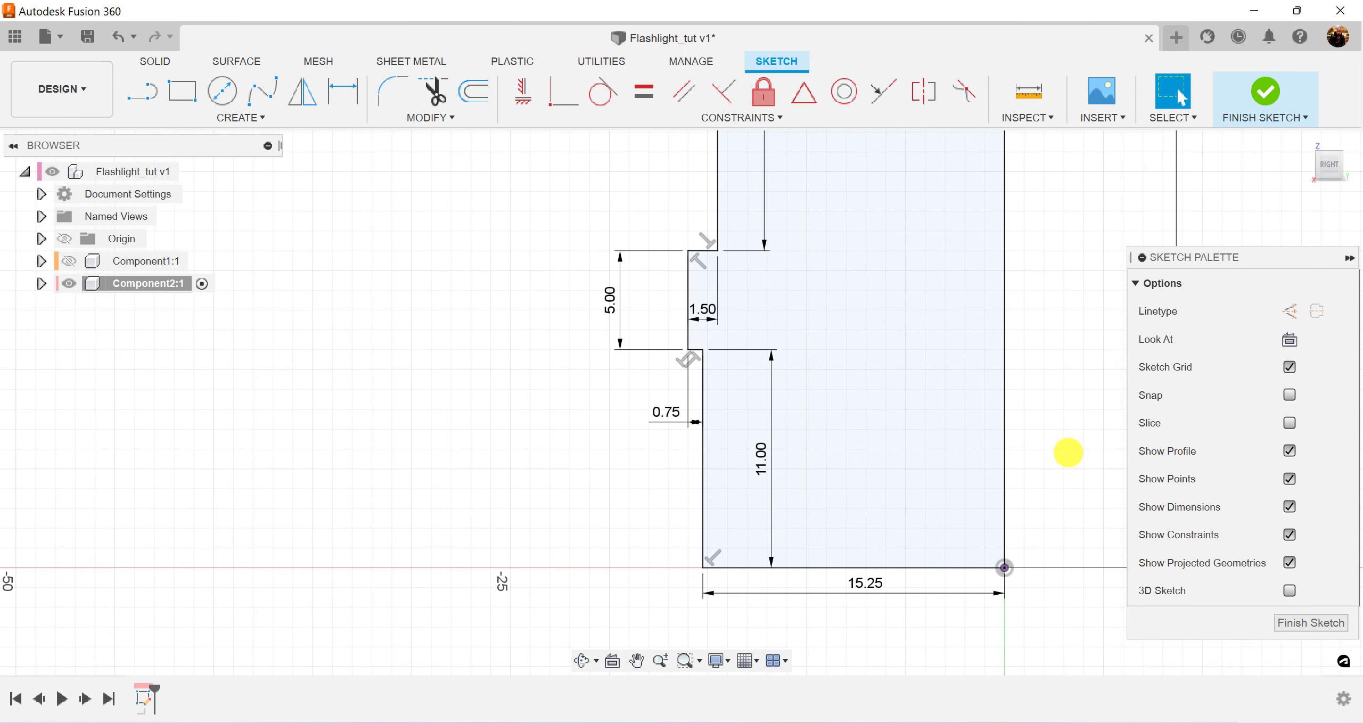
pyautogui.scroll(1, 1068, 452)
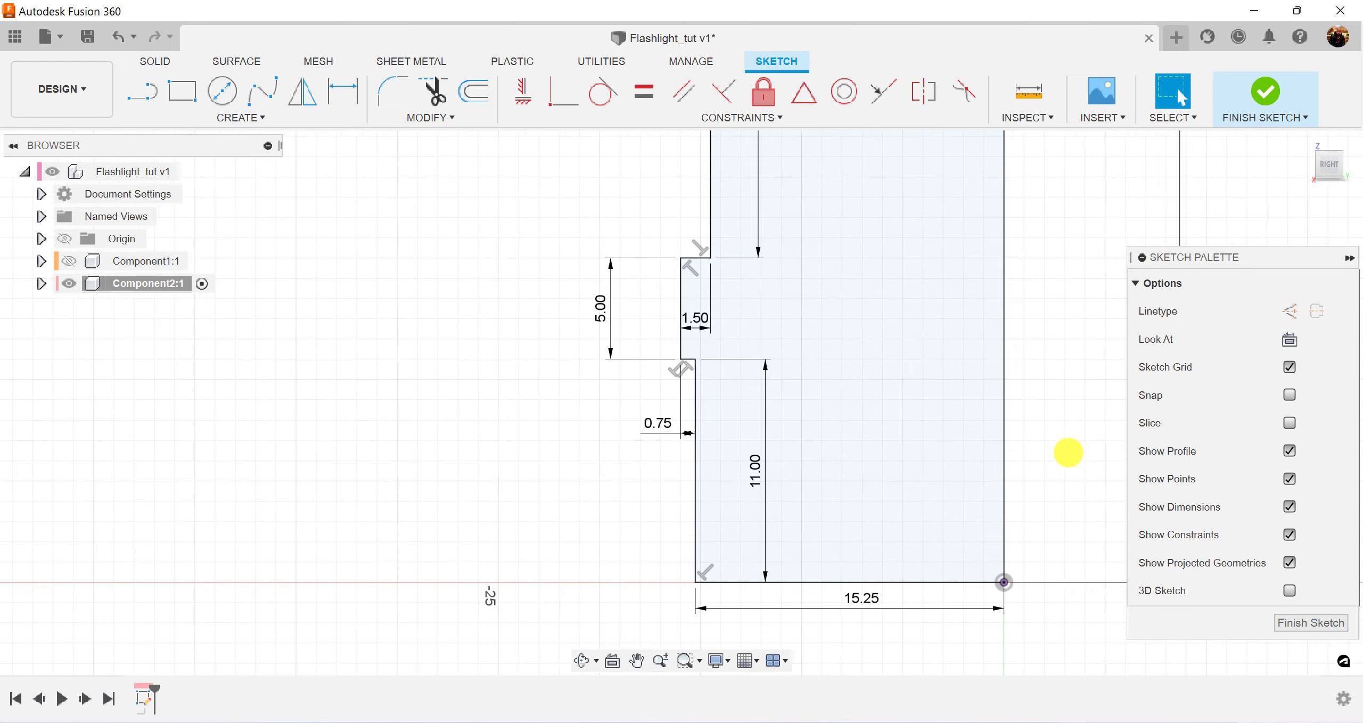
pyautogui.moveTo(1068, 453); pyautogui.dragTo(964, 566, button='middle')
pyautogui.scroll(3, 1075, 435)
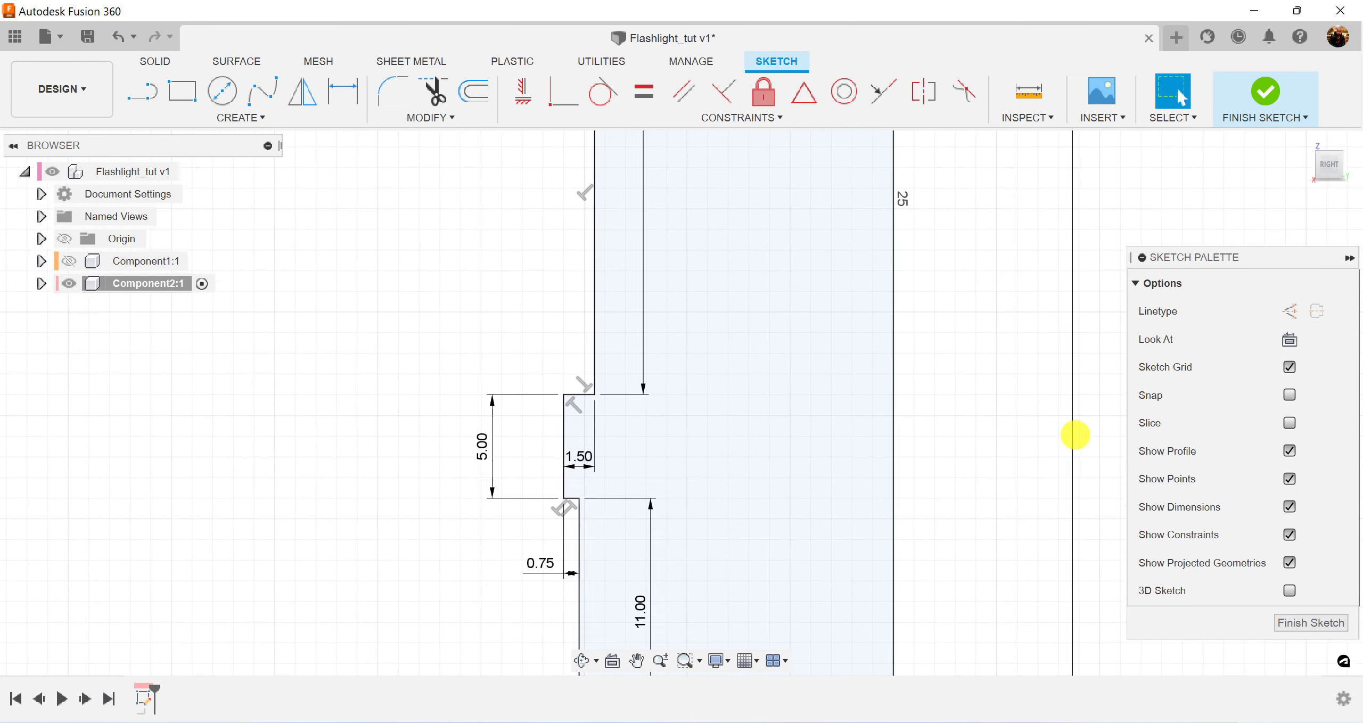
pyautogui.scroll(5, 1075, 435)
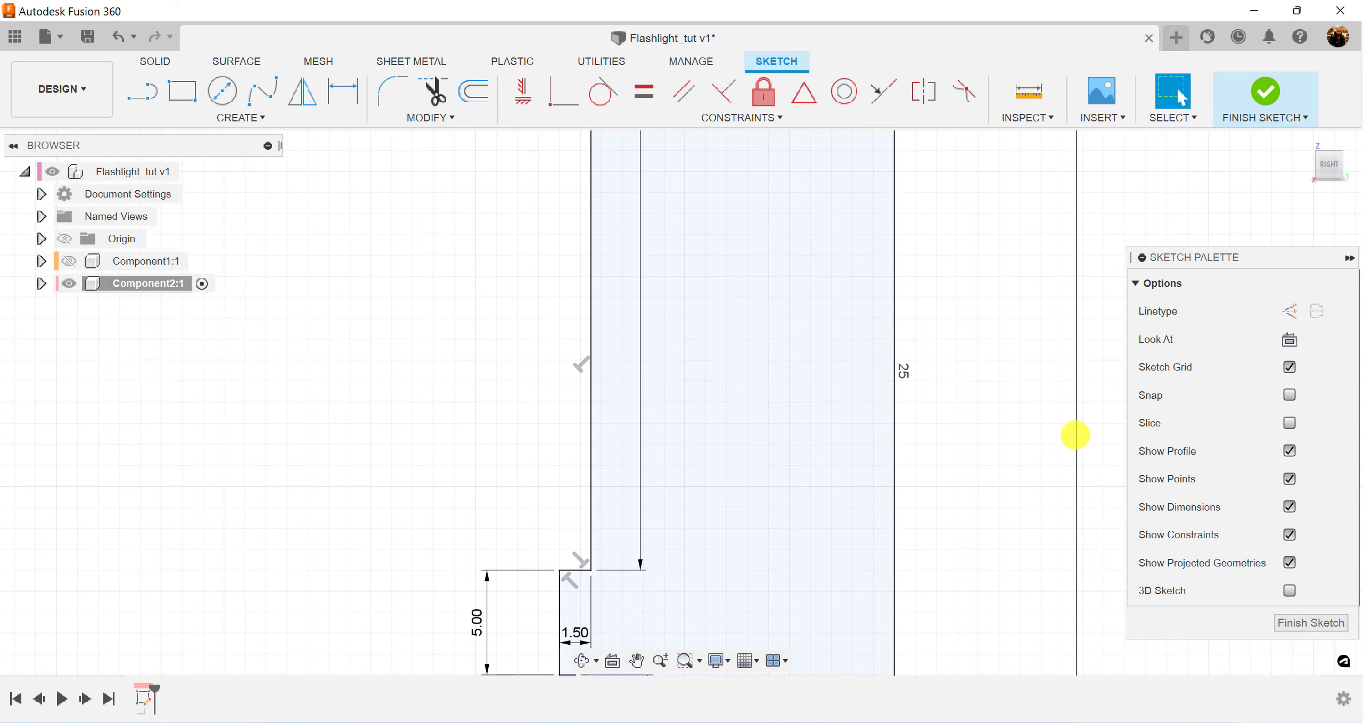
pyautogui.scroll(5, 1075, 435)
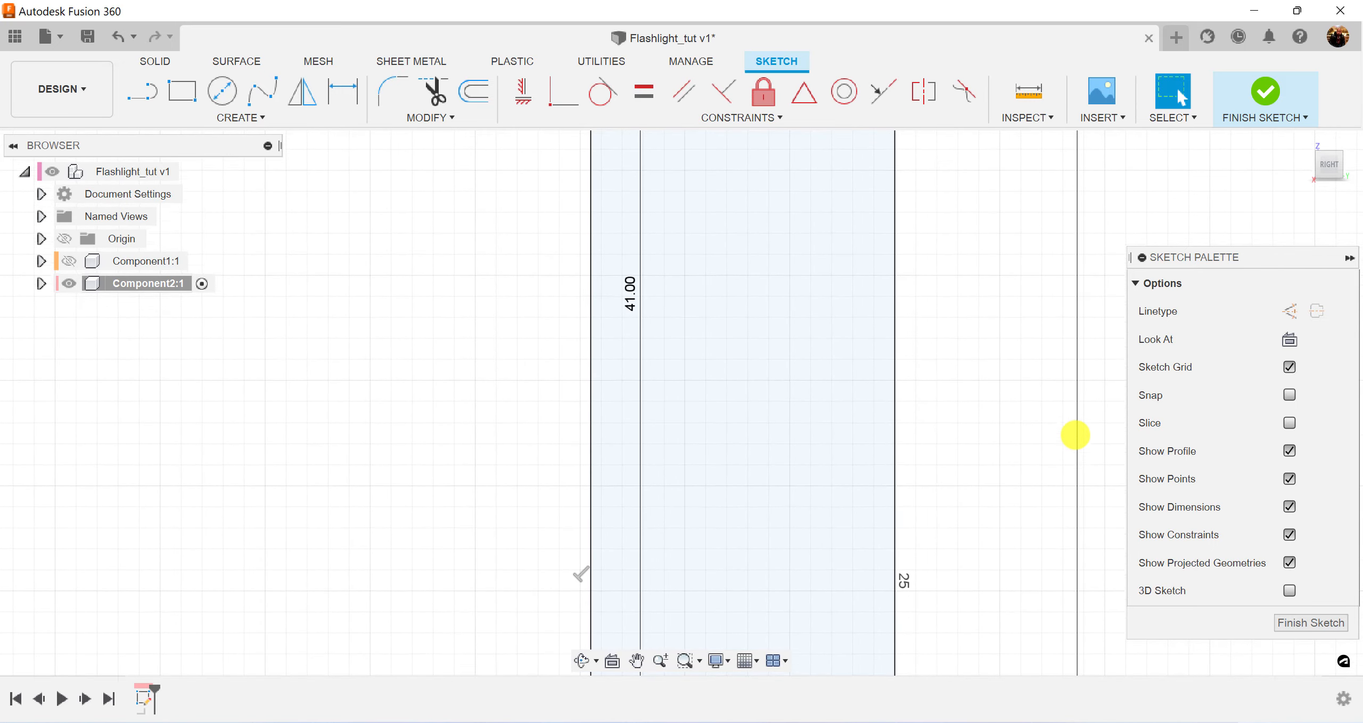
pyautogui.scroll(5, 1075, 435)
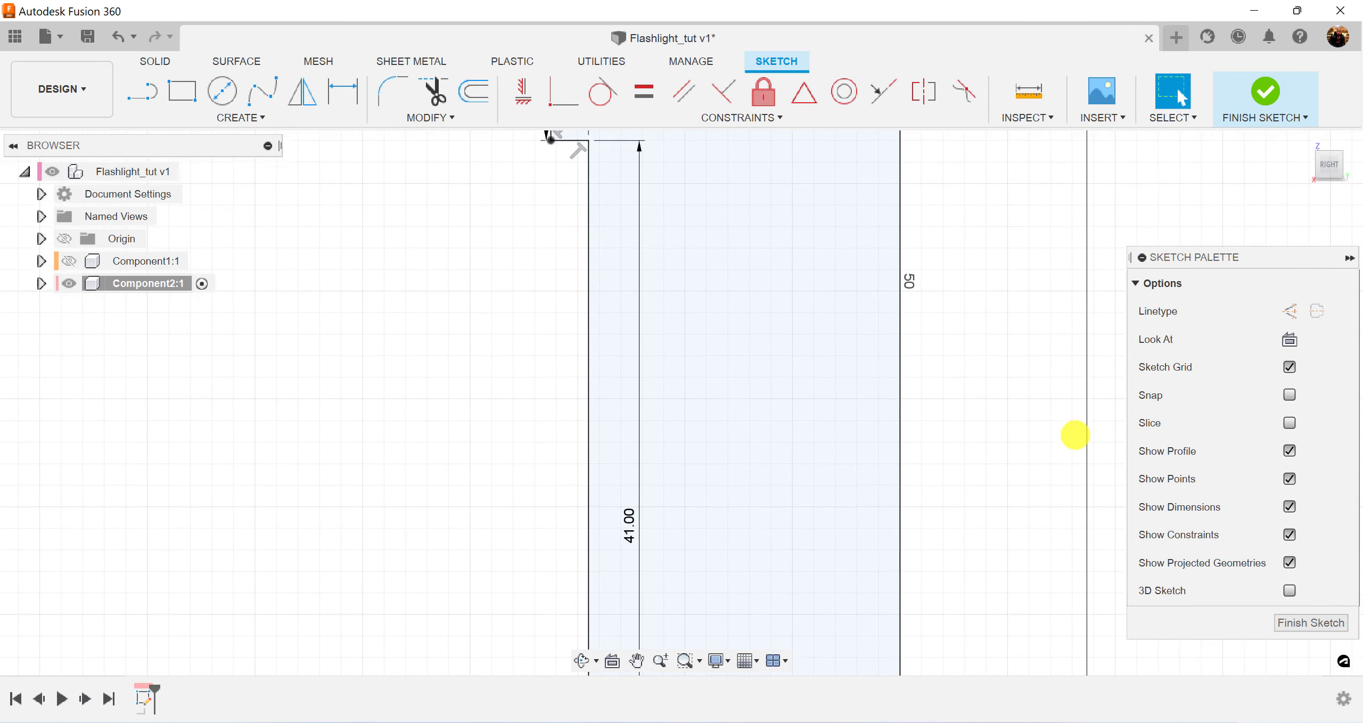
pyautogui.scroll(1, 638, 255)
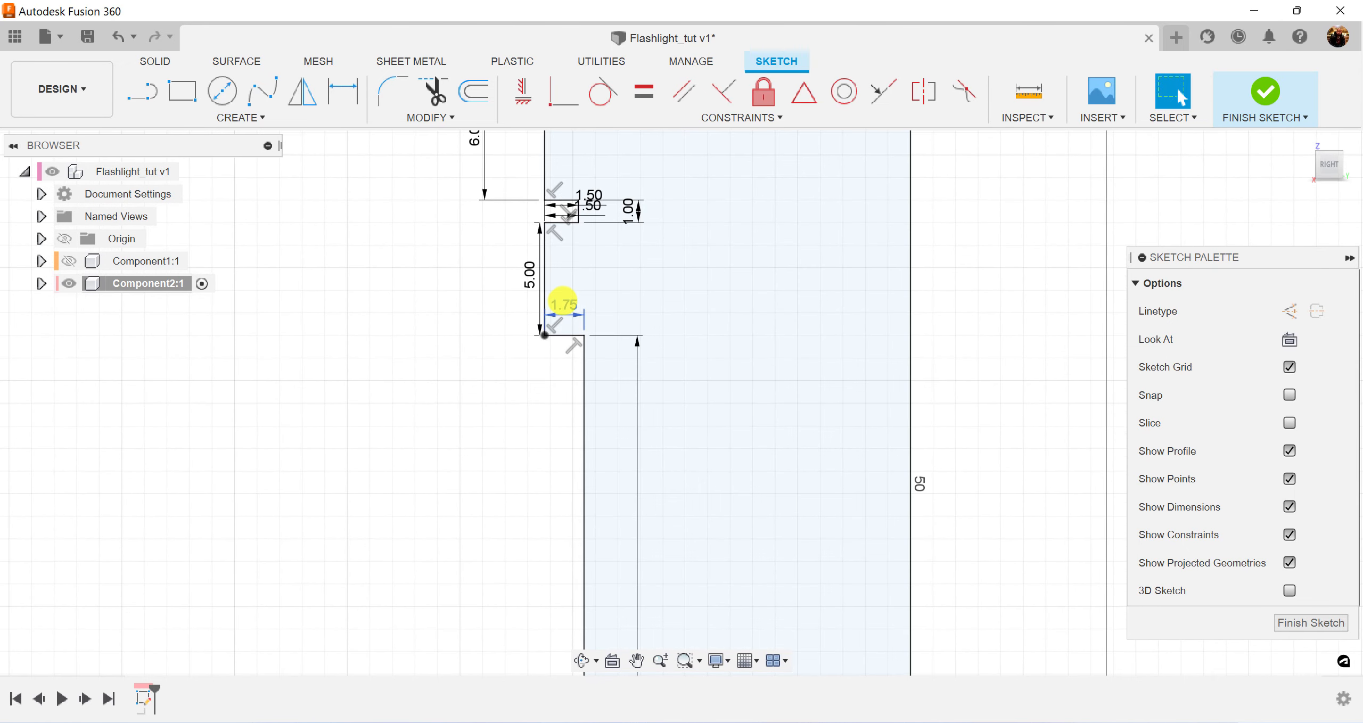
pyautogui.moveTo(569, 310)
pyautogui.mouseDown()
pyautogui.moveTo(608, 314)
pyautogui.moveTo(612, 295)
pyautogui.mouseUp()
pyautogui.scroll(1, 575, 294)
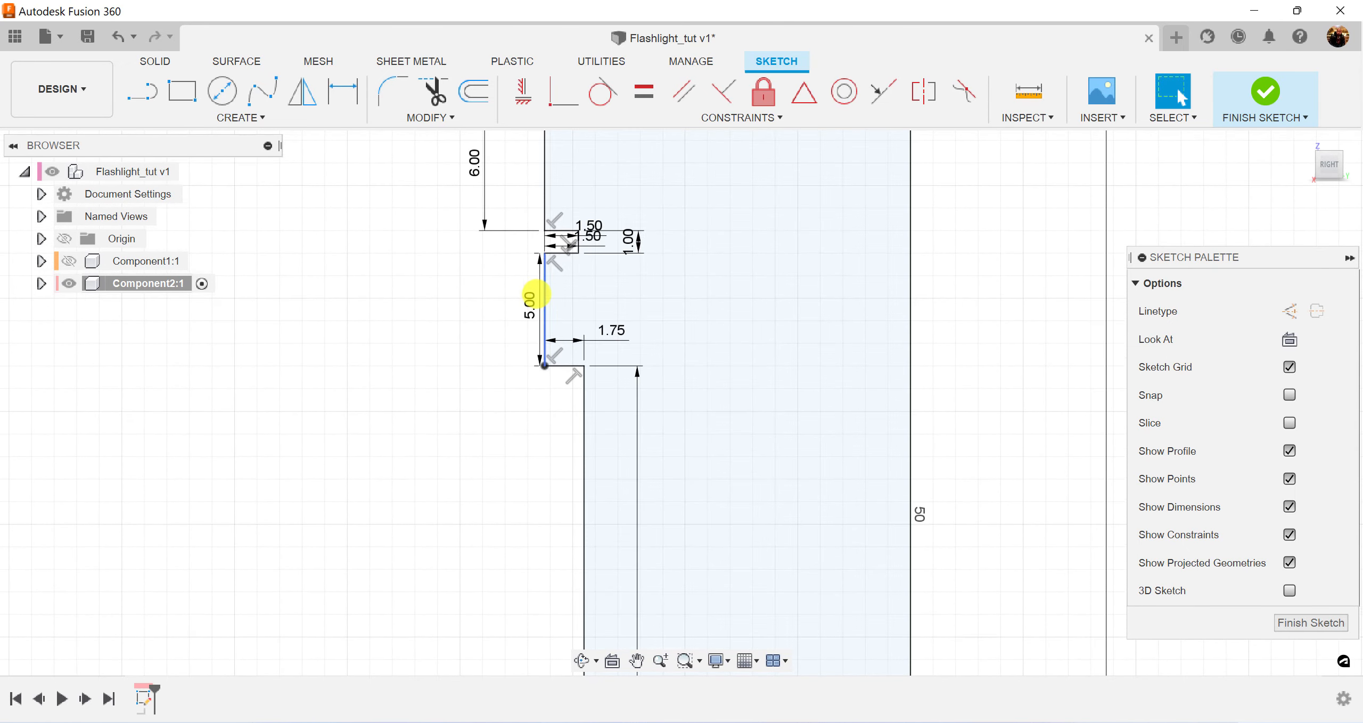
pyautogui.moveTo(528, 301); pyautogui.dragTo(508, 295)
# Step: Spread apart the small notch's two 1.5 mm dimensions and its 1 mm dimension, and shift the nearby 0.25 mm dimension inward
pyautogui.scroll(2, 644, 263)
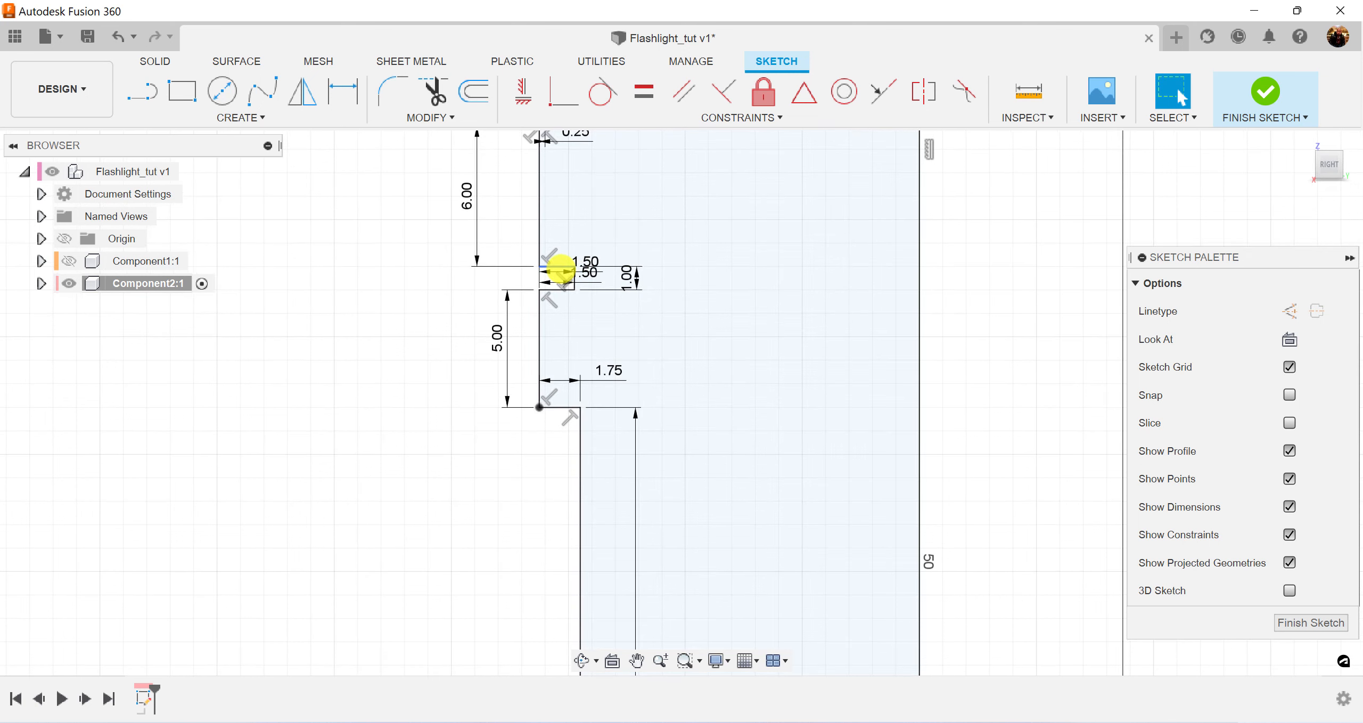
pyautogui.click(556, 266)
pyautogui.moveTo(569, 265); pyautogui.dragTo(598, 322)
pyautogui.moveTo(630, 277); pyautogui.dragTo(678, 278)
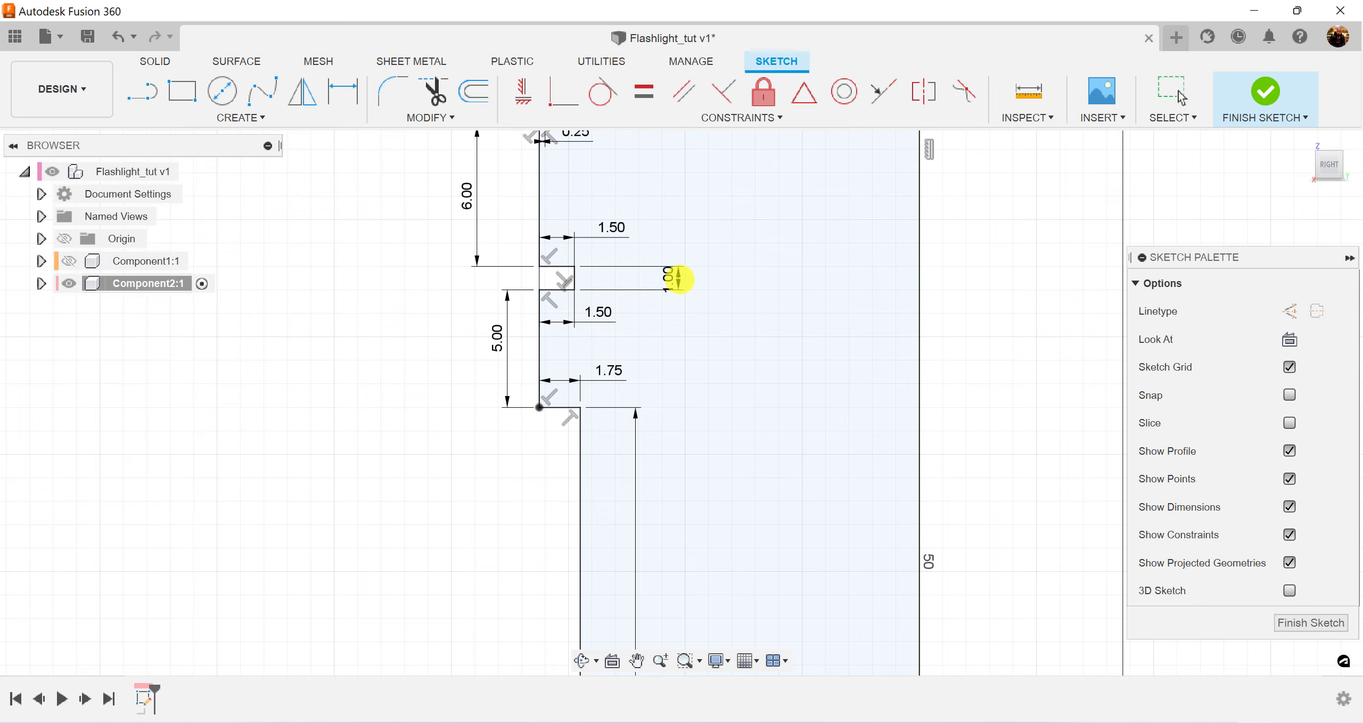
pyautogui.scroll(2, 810, 318)
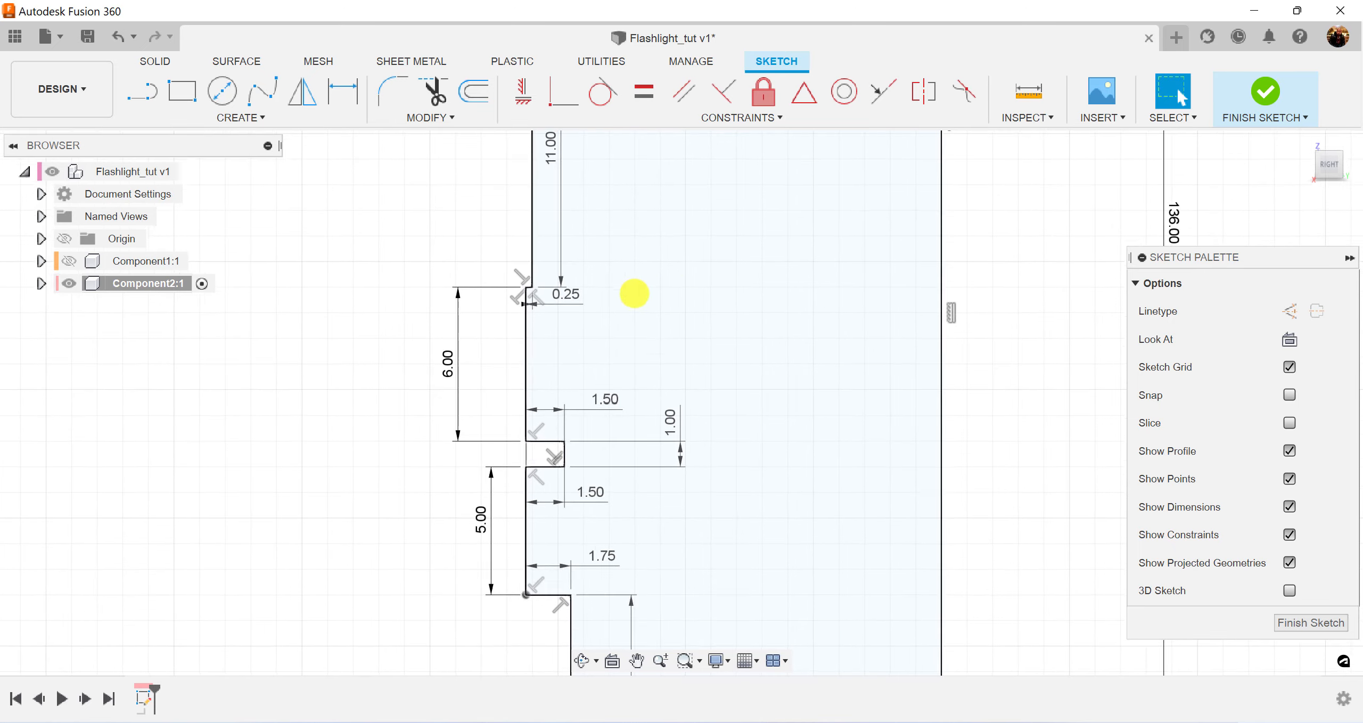
pyautogui.moveTo(560, 332); pyautogui.dragTo(585, 359)
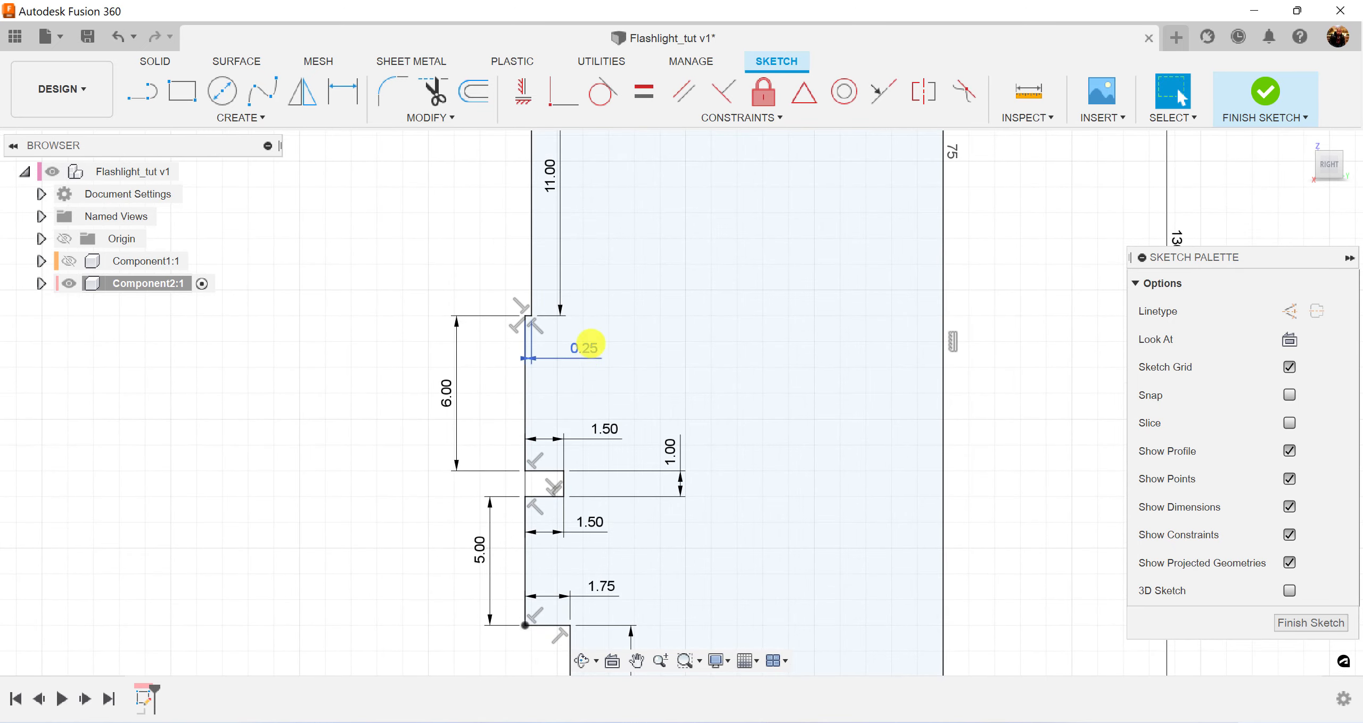
# Step: Bring the protruding rim's 3 mm dimension close to the profile and move its upper 2 mm dimension label inside
pyautogui.scroll(2, 603, 318)
pyautogui.scroll(3, 681, 287)
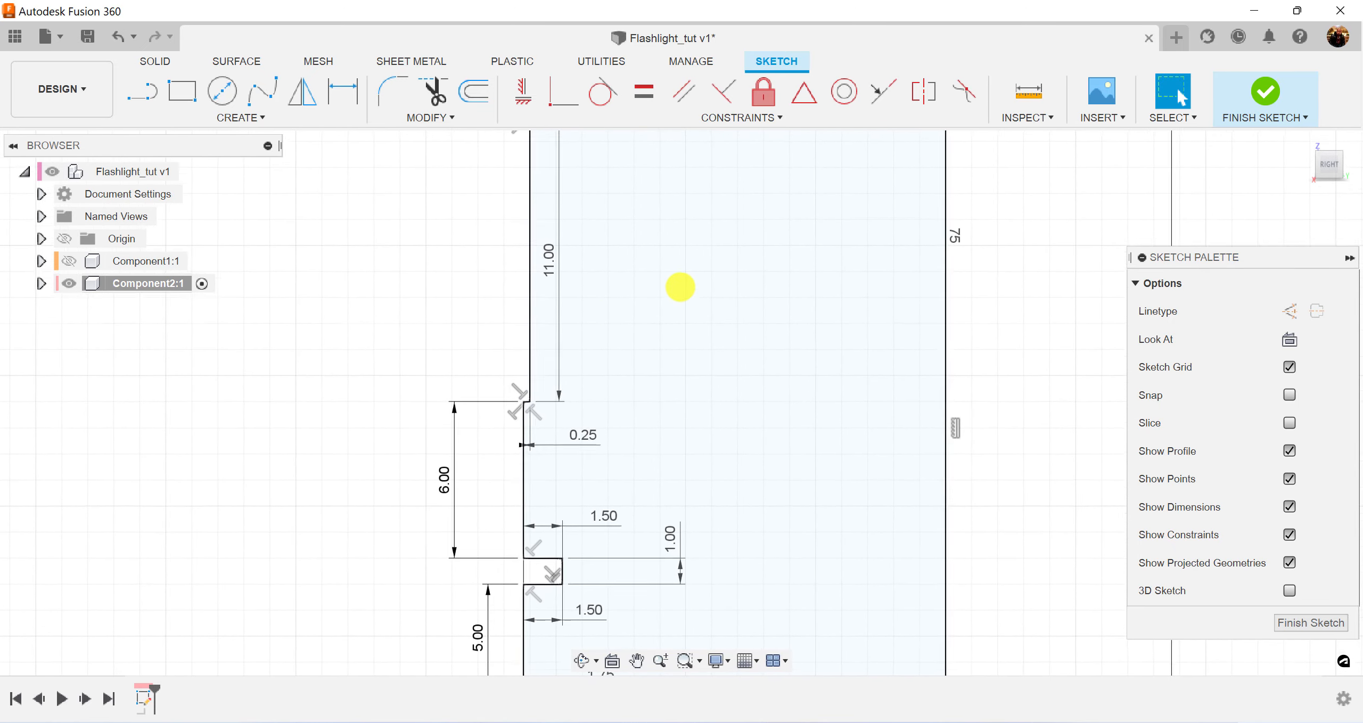
pyautogui.scroll(3, 639, 280)
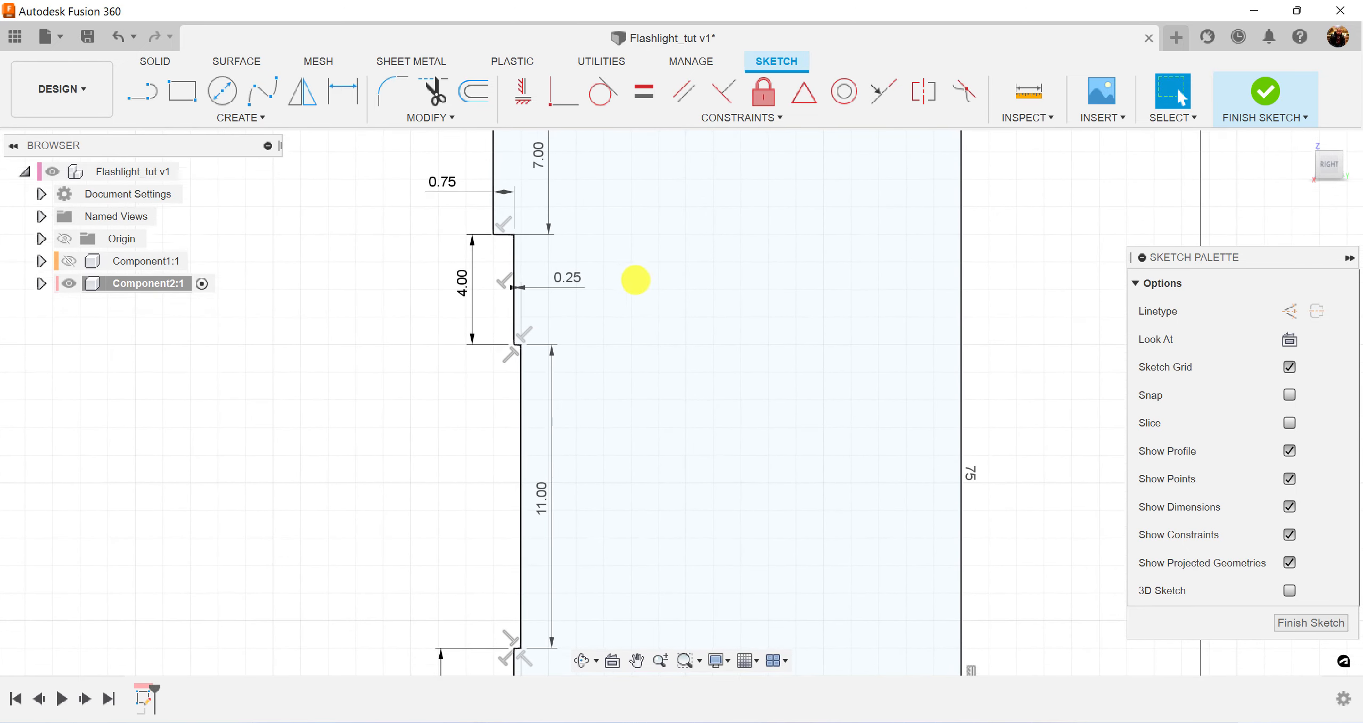
pyautogui.scroll(3, 637, 282)
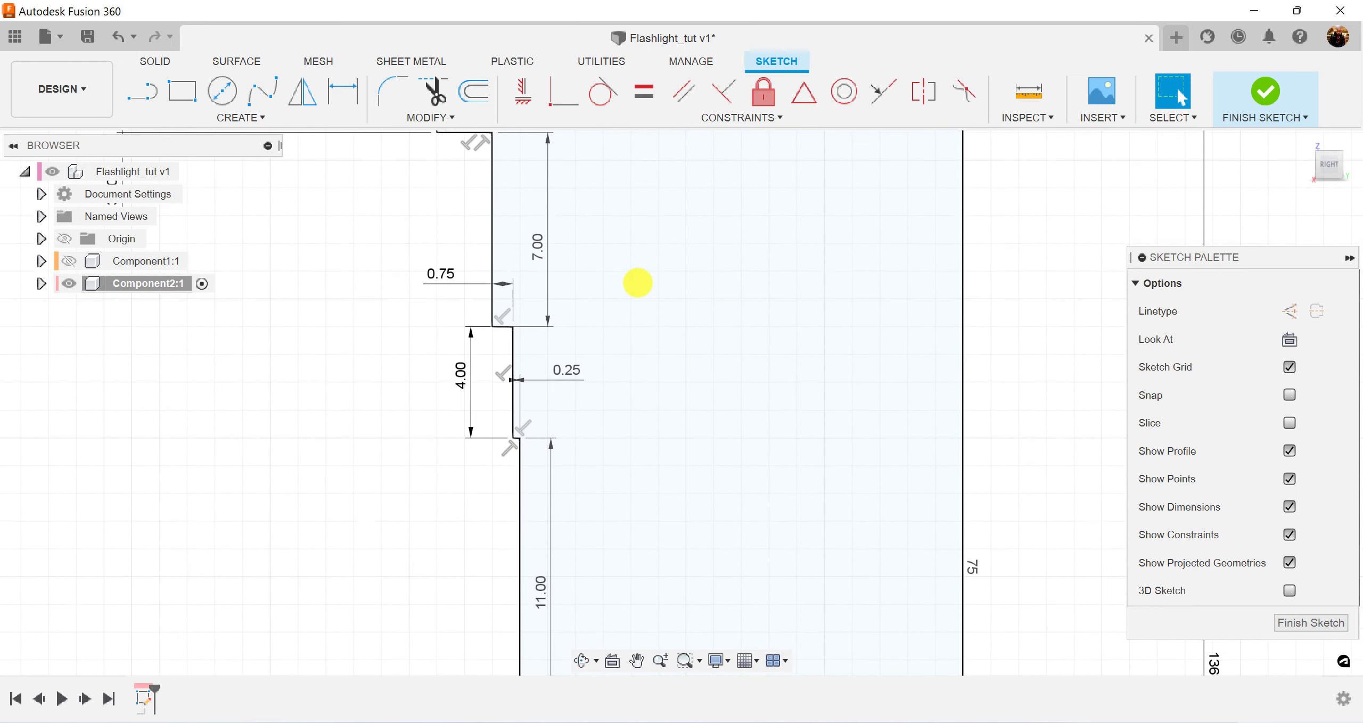
pyautogui.scroll(2, 637, 283)
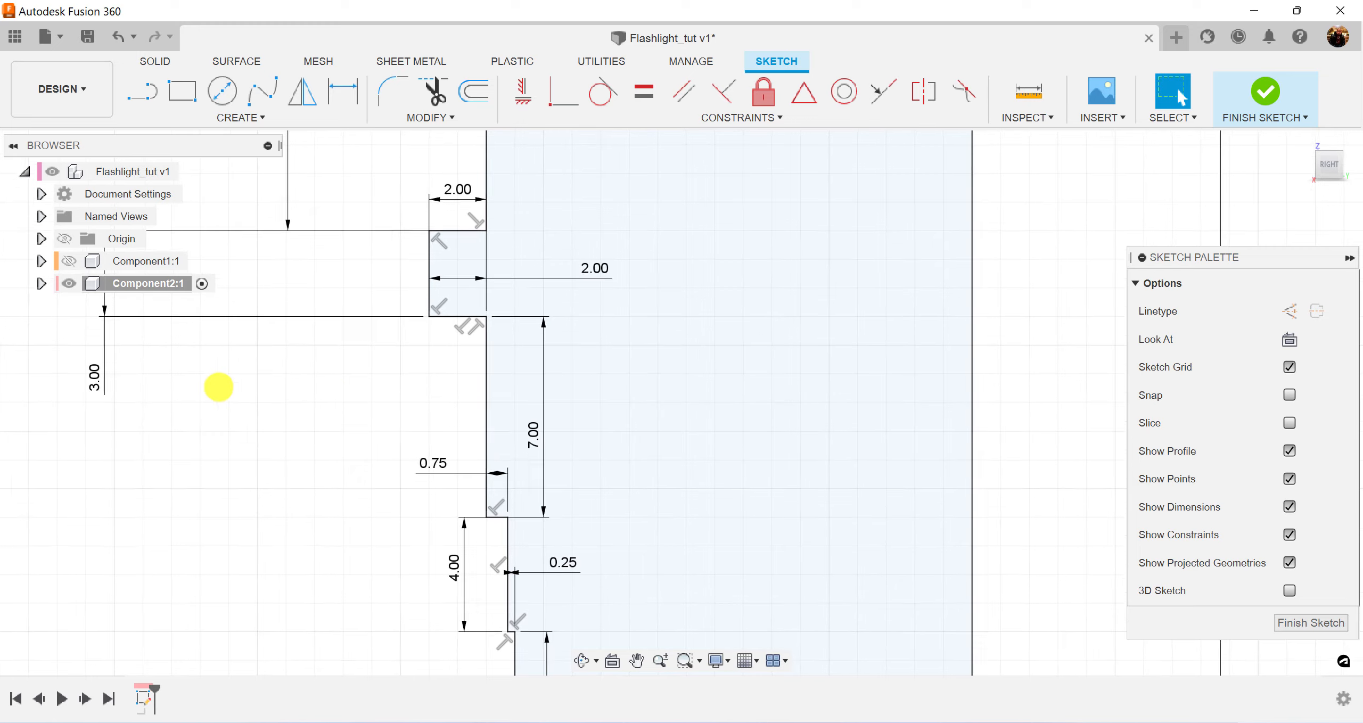
pyautogui.moveTo(91, 379)
pyautogui.mouseDown()
pyautogui.moveTo(408, 379)
pyautogui.moveTo(392, 428)
pyautogui.mouseUp()
pyautogui.scroll(2, 900, 370)
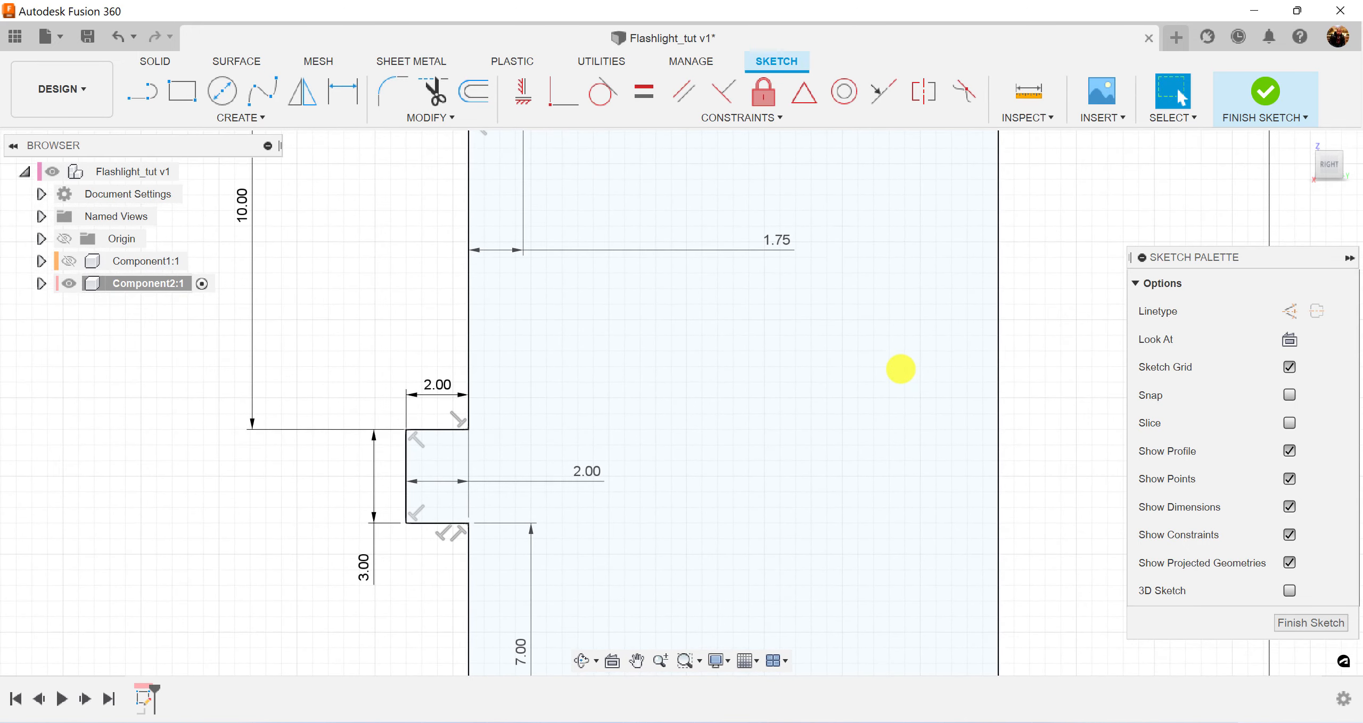
pyautogui.moveTo(435, 468); pyautogui.dragTo(519, 473)
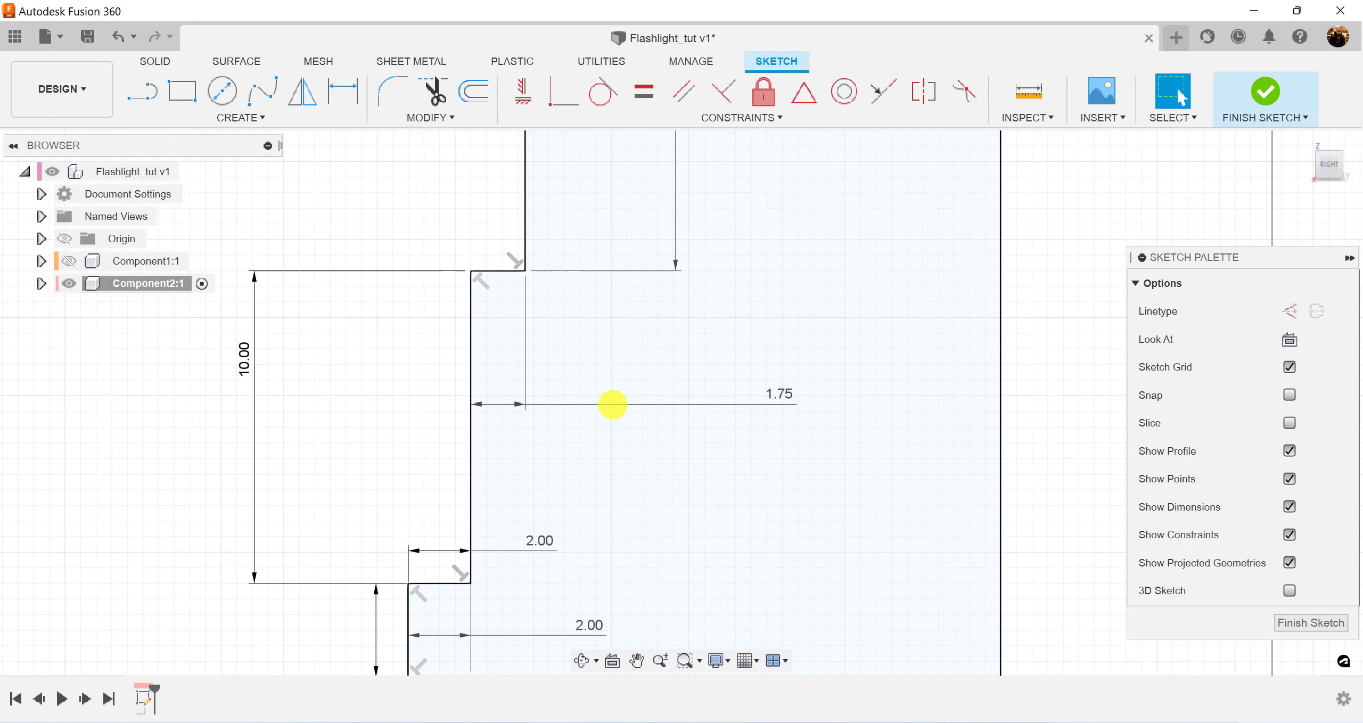
# Step: Move the 10 mm, upper 1.75 mm and long upper vertical dimensions closer to their edges, and finish the sketch
pyautogui.moveTo(245, 374)
pyautogui.mouseDown()
pyautogui.moveTo(390, 381)
pyautogui.moveTo(387, 402)
pyautogui.mouseUp()
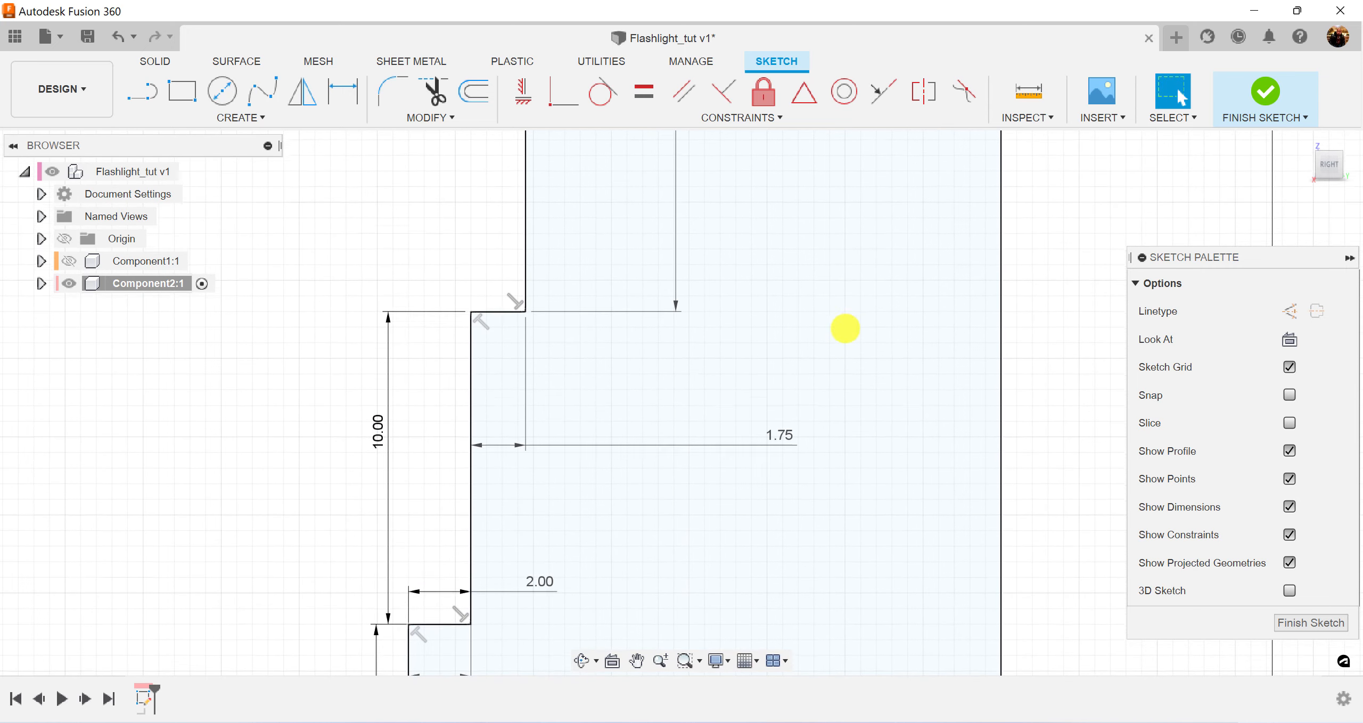
pyautogui.moveTo(781, 477)
pyautogui.mouseDown()
pyautogui.moveTo(761, 386)
pyautogui.moveTo(589, 394)
pyautogui.mouseUp()
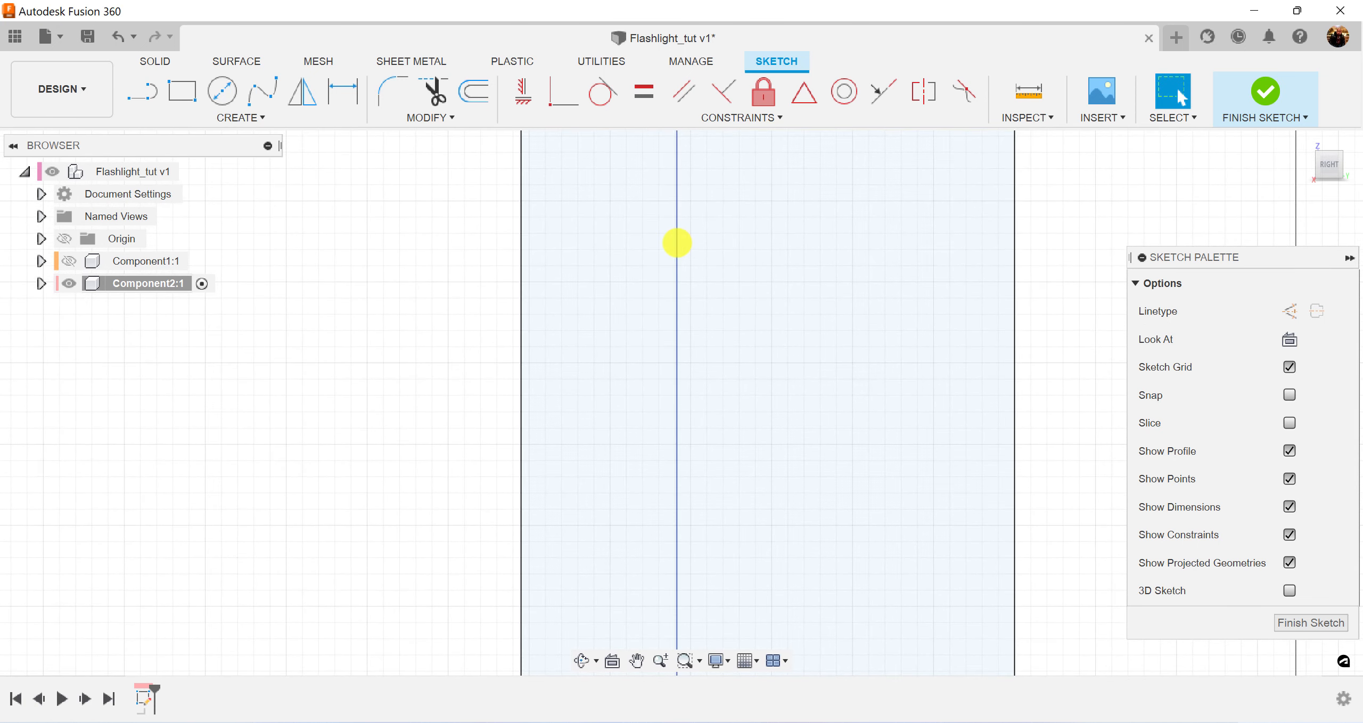
pyautogui.moveTo(676, 240); pyautogui.dragTo(557, 255)
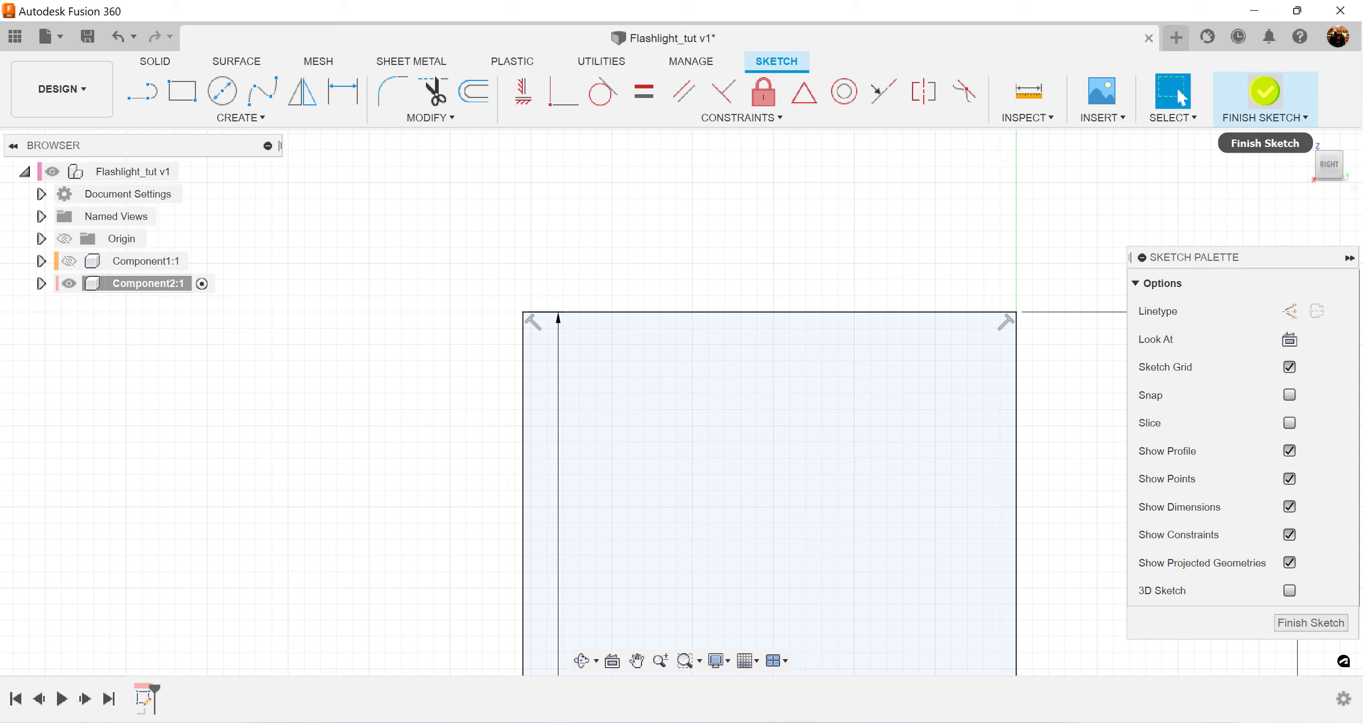
pyautogui.click(1264, 89)
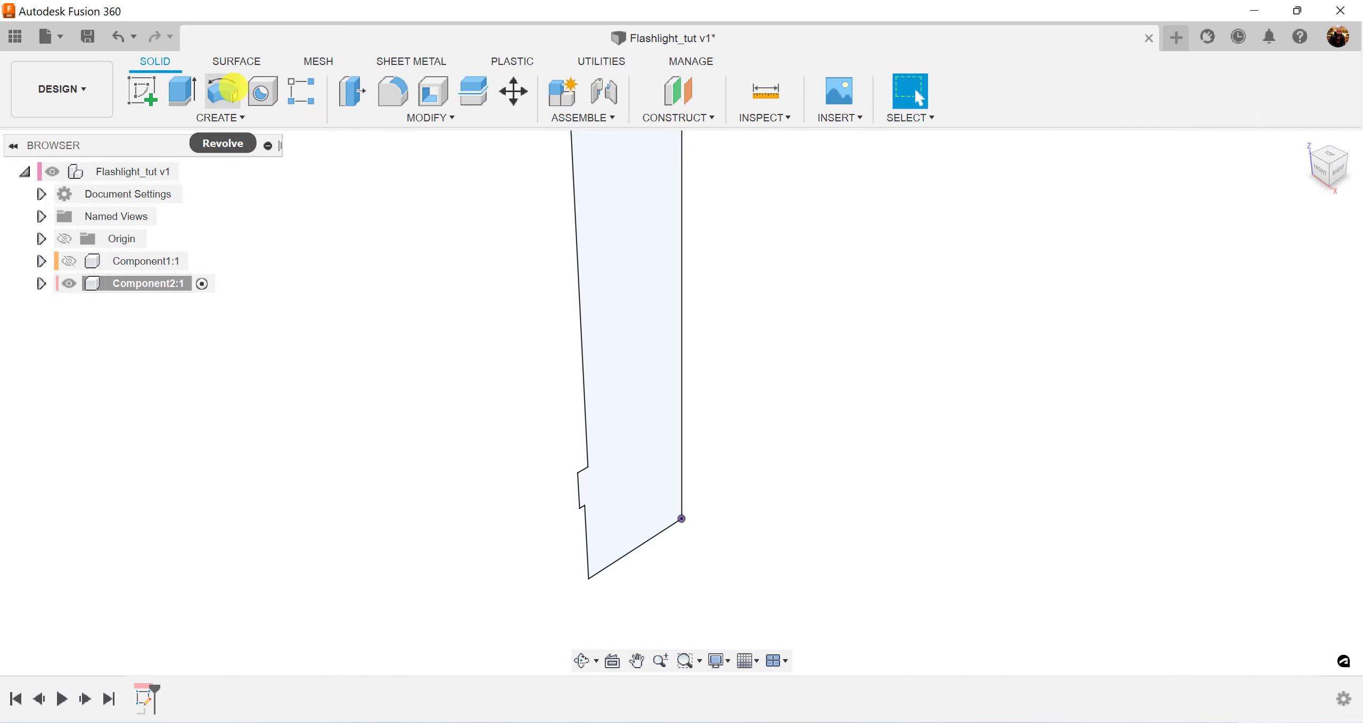
# Step: Revolve the profile 360 degrees about its long straight edge as a new body
pyautogui.click(222, 91)
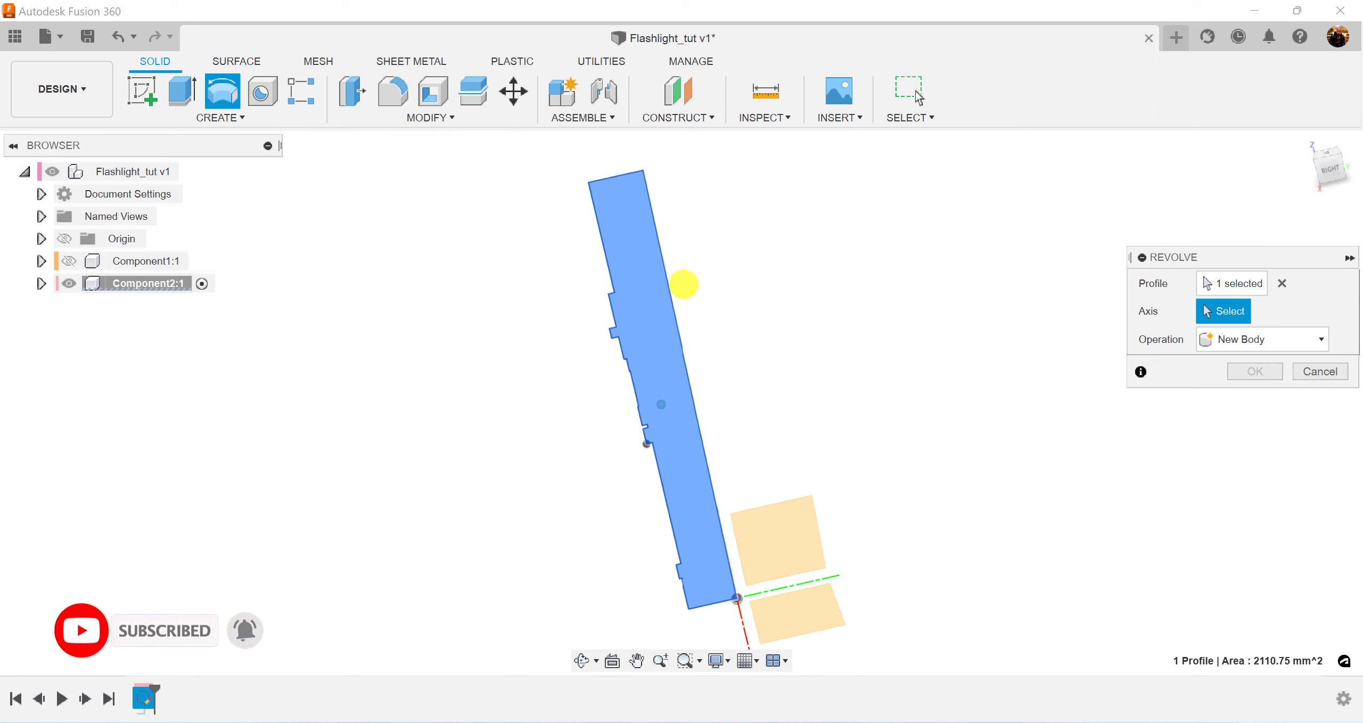
pyautogui.click(678, 298)
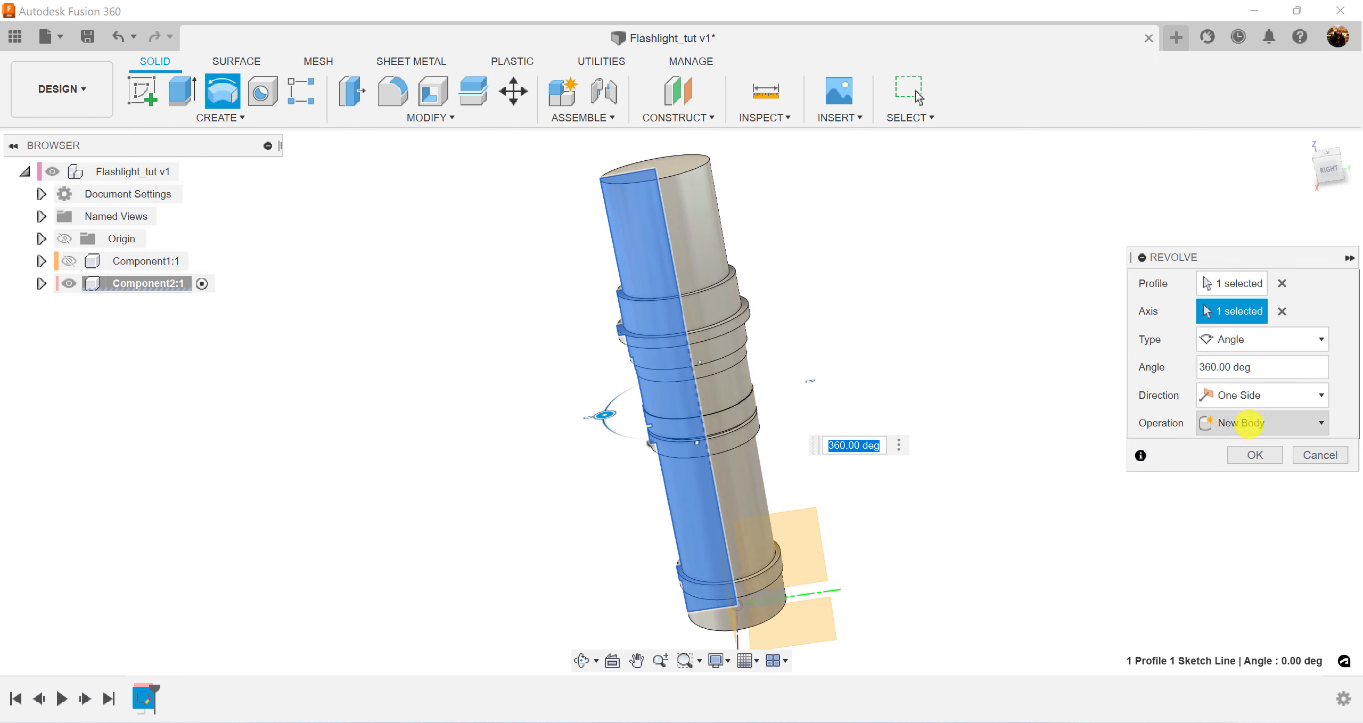
pyautogui.click(1254, 455)
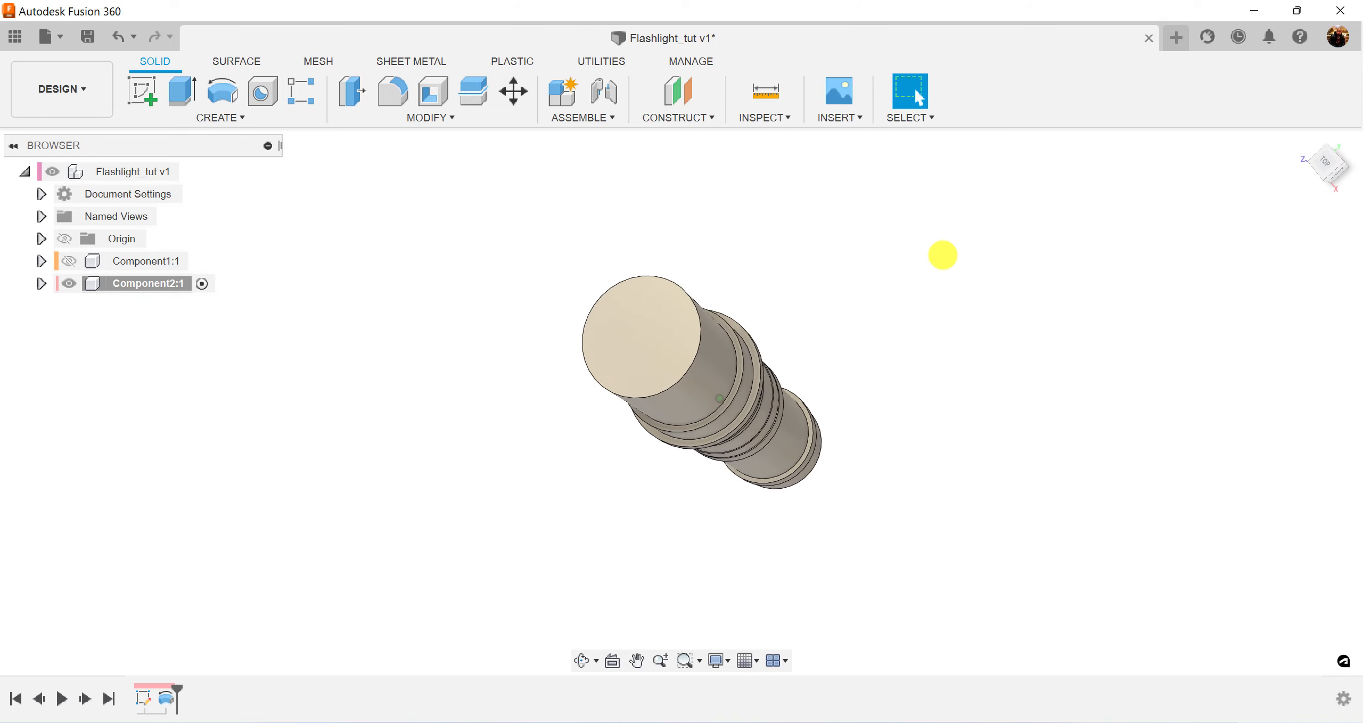
# Step: Sketch a center rectangle 5 mm wide and about 22 mm long at the middle of the body's wide end face
pyautogui.click(152, 87)
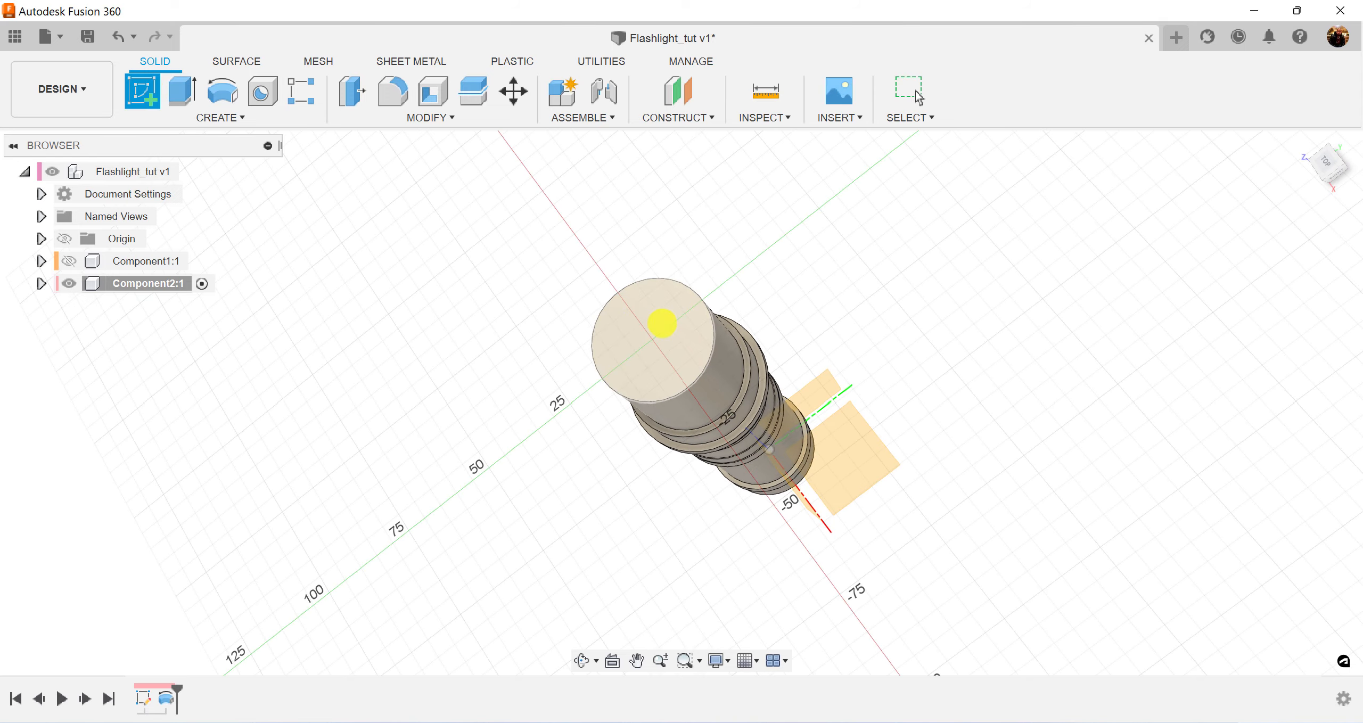
pyautogui.click(660, 319)
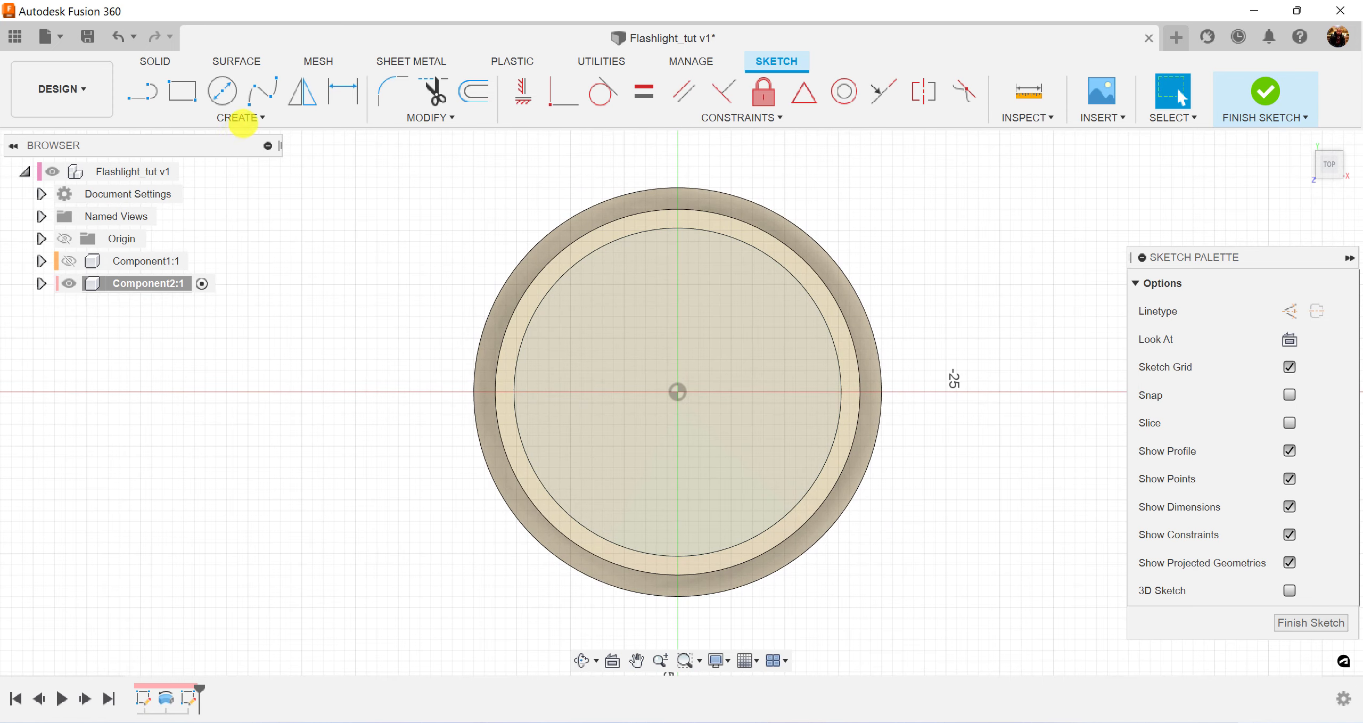
pyautogui.click(240, 119)
pyautogui.moveTo(235, 156)
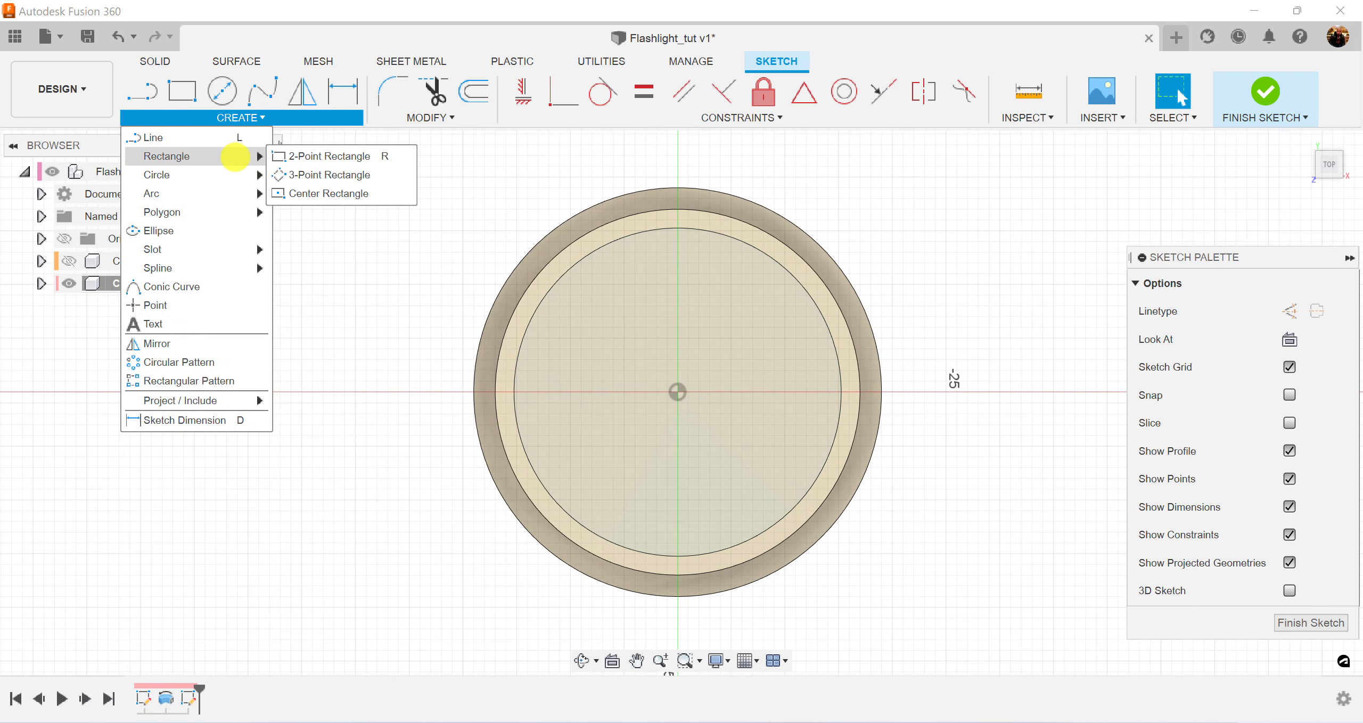
pyautogui.click(340, 193)
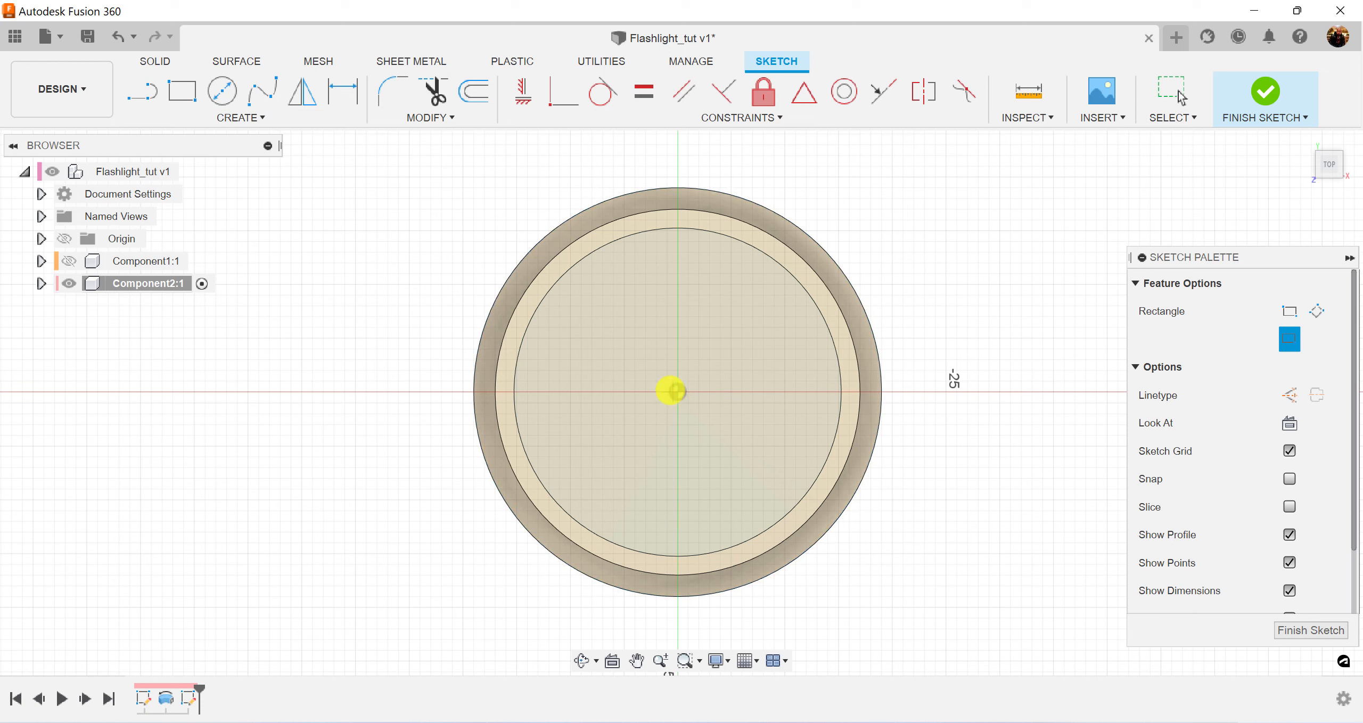
pyautogui.click(675, 392)
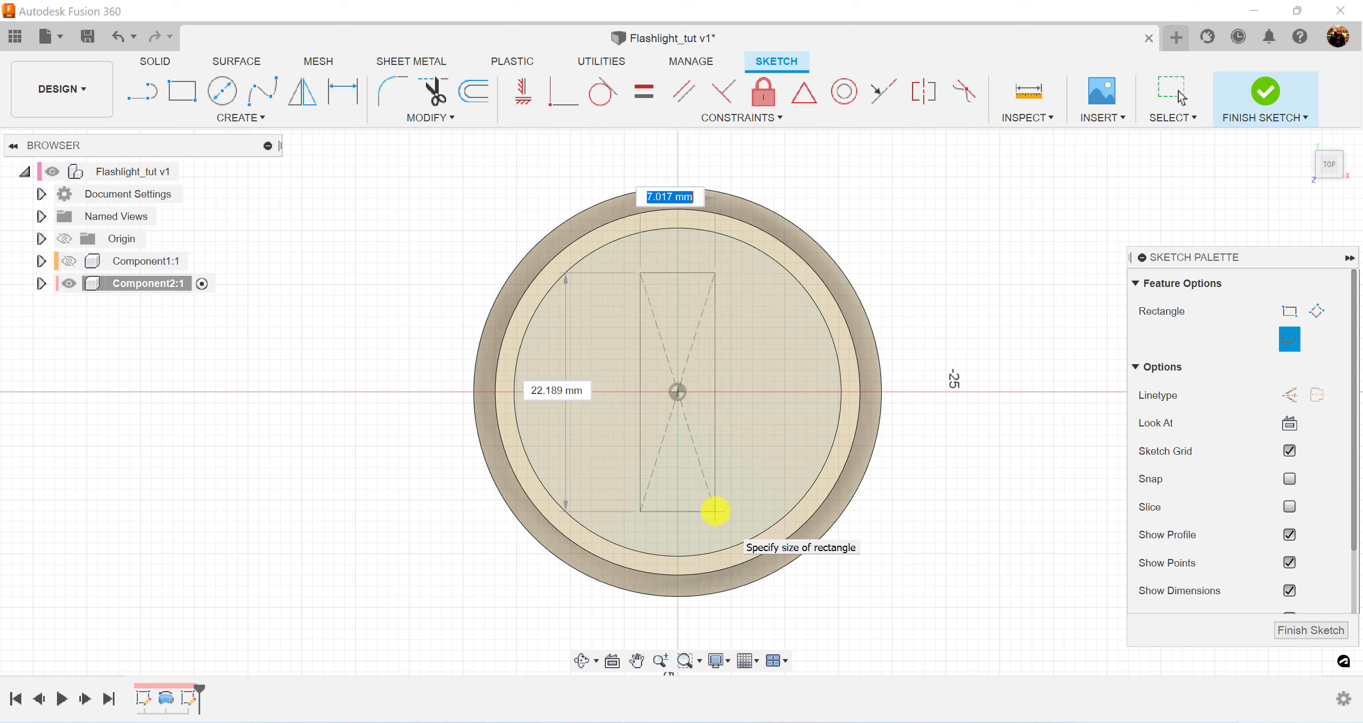
pyautogui.write('5')
pyautogui.press('Tab')
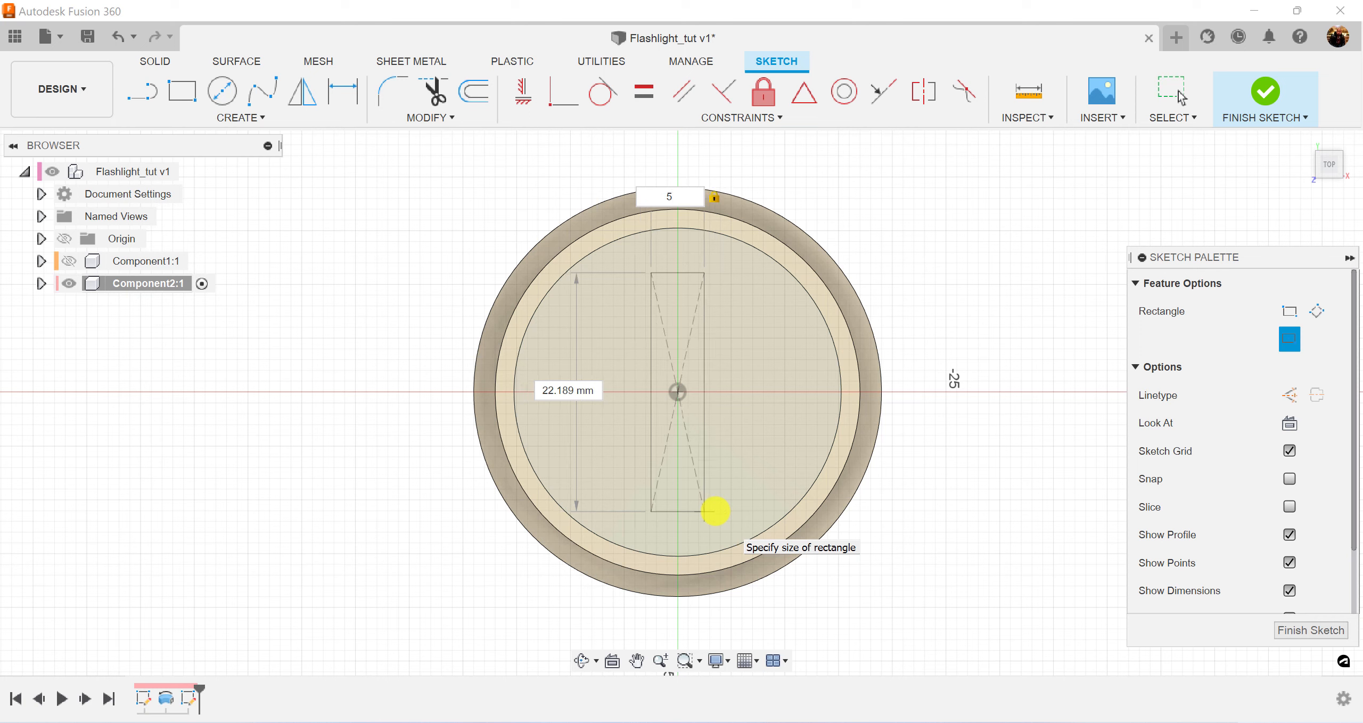
pyautogui.press('Return')
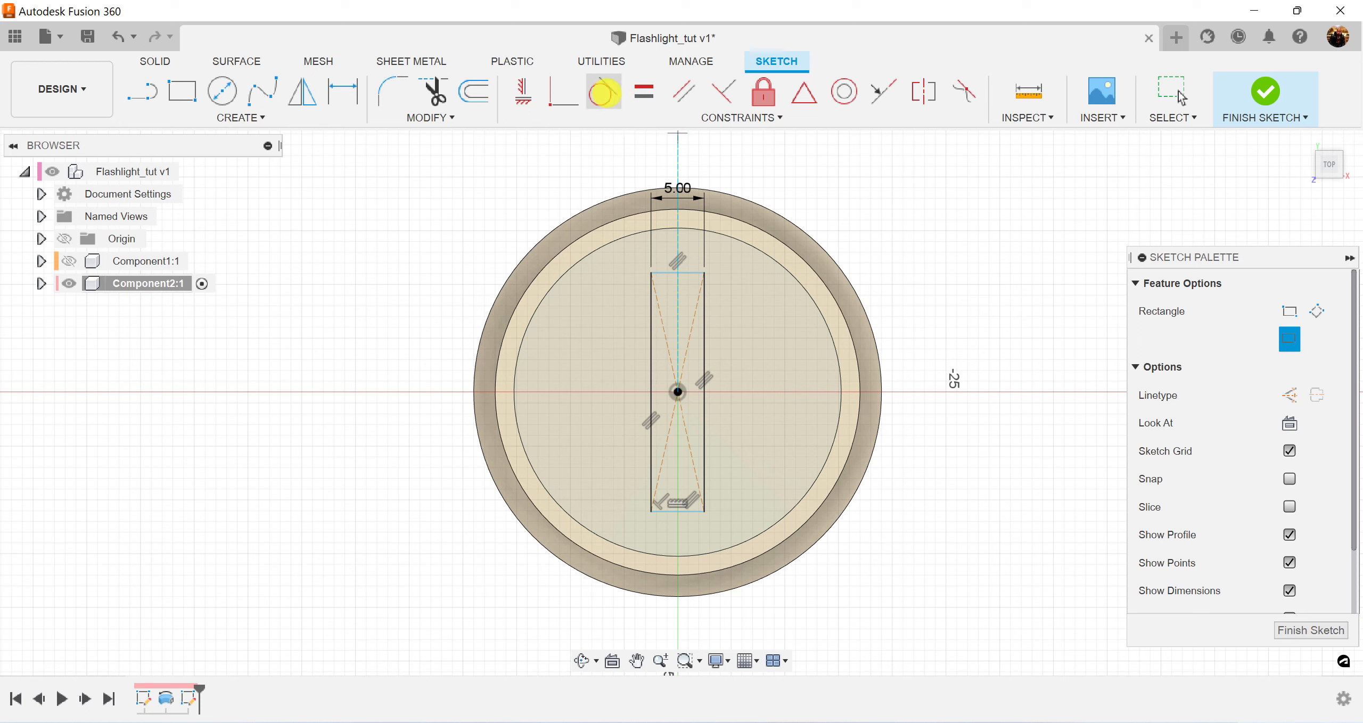
# Step: Constrain the rectangle's short edge tangent to the circular edge of the end face
pyautogui.click(603, 92)
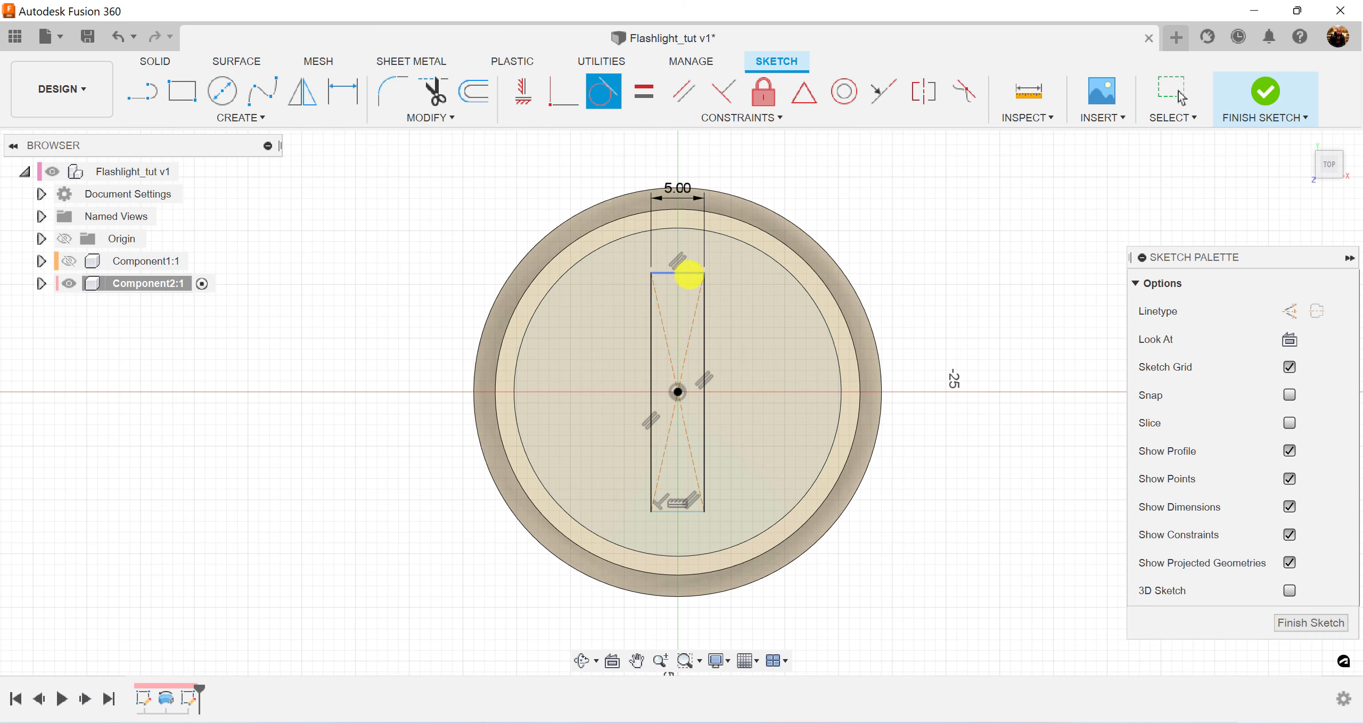
pyautogui.click(689, 273)
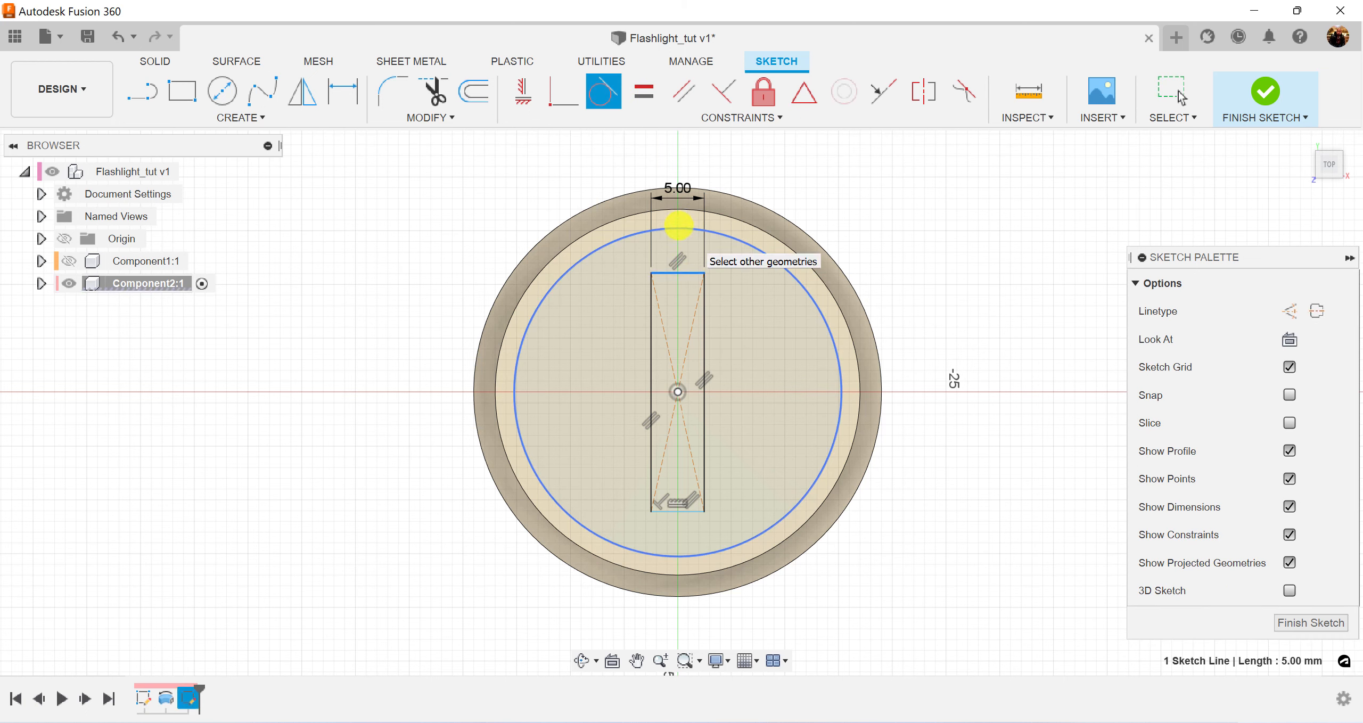
pyautogui.click(678, 228)
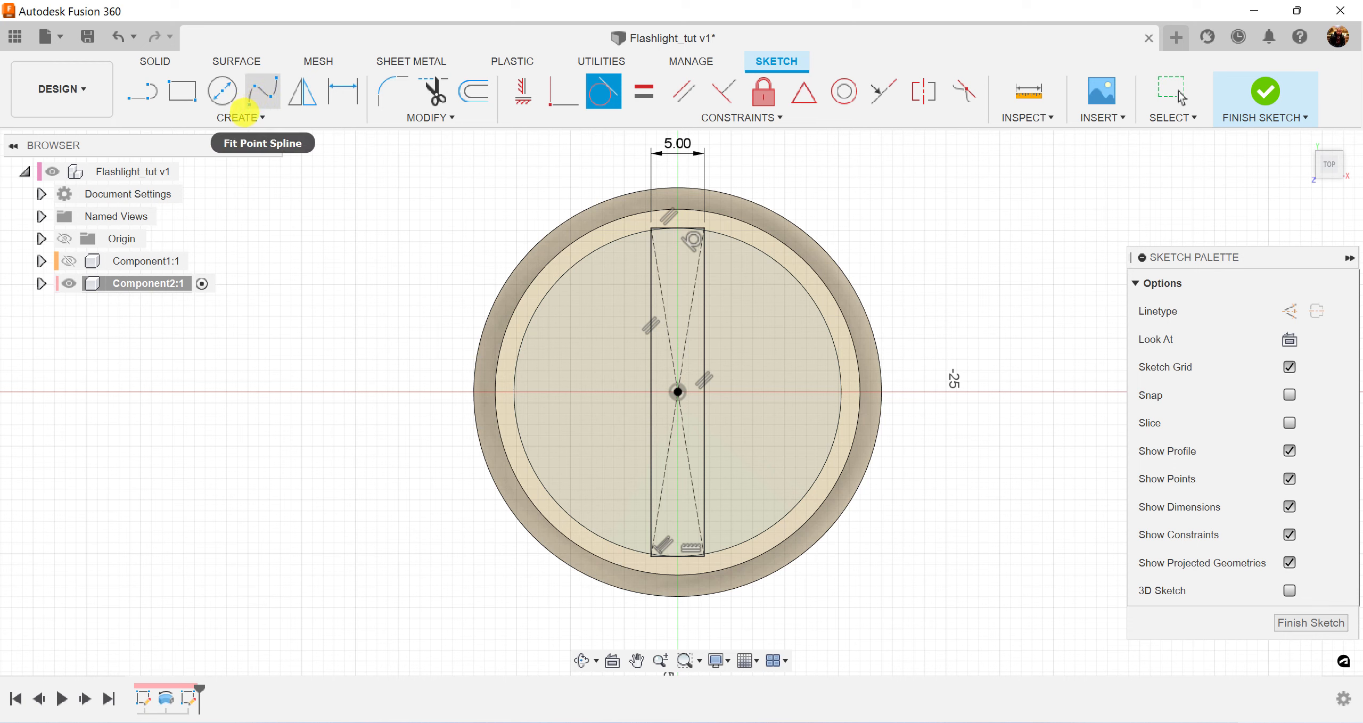
# Step: Sketch a second center rectangle, 5 mm wide and about 27 mm long, crossing the first at right angles on the same centre
pyautogui.click(239, 117)
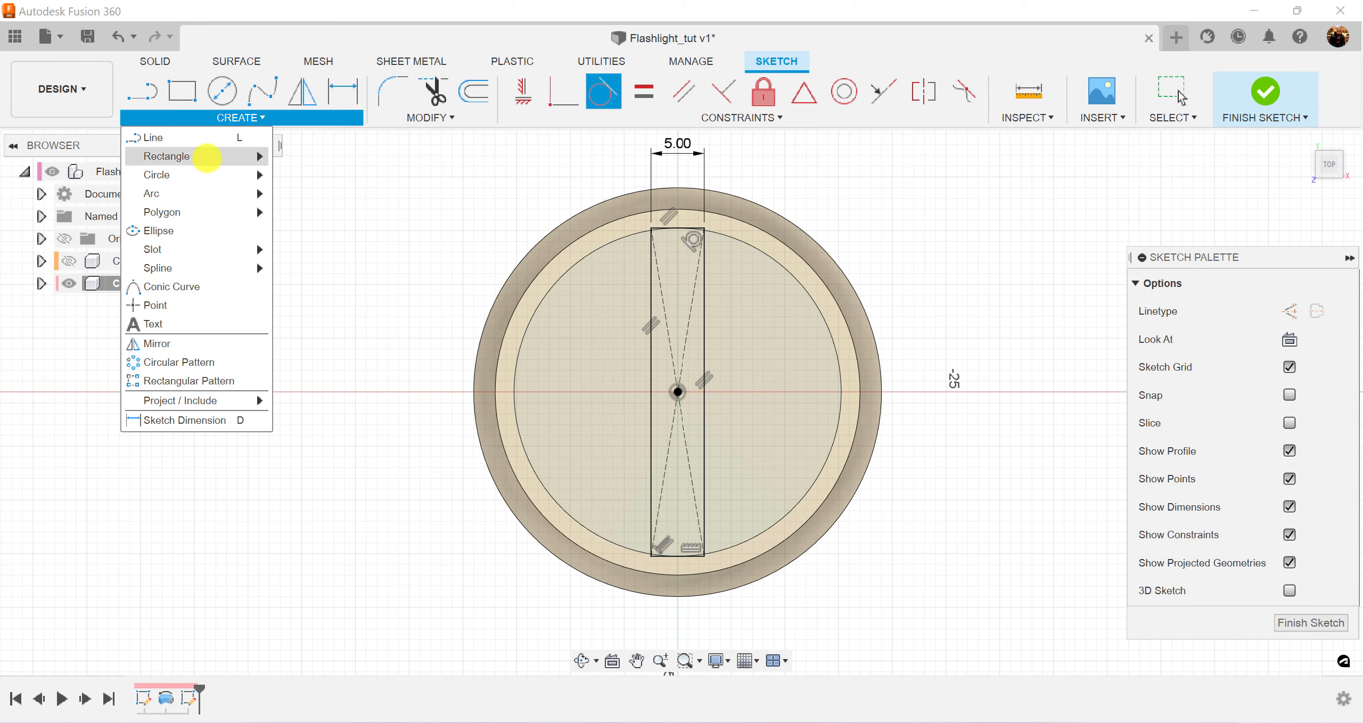
pyautogui.moveTo(234, 156)
pyautogui.click(329, 193)
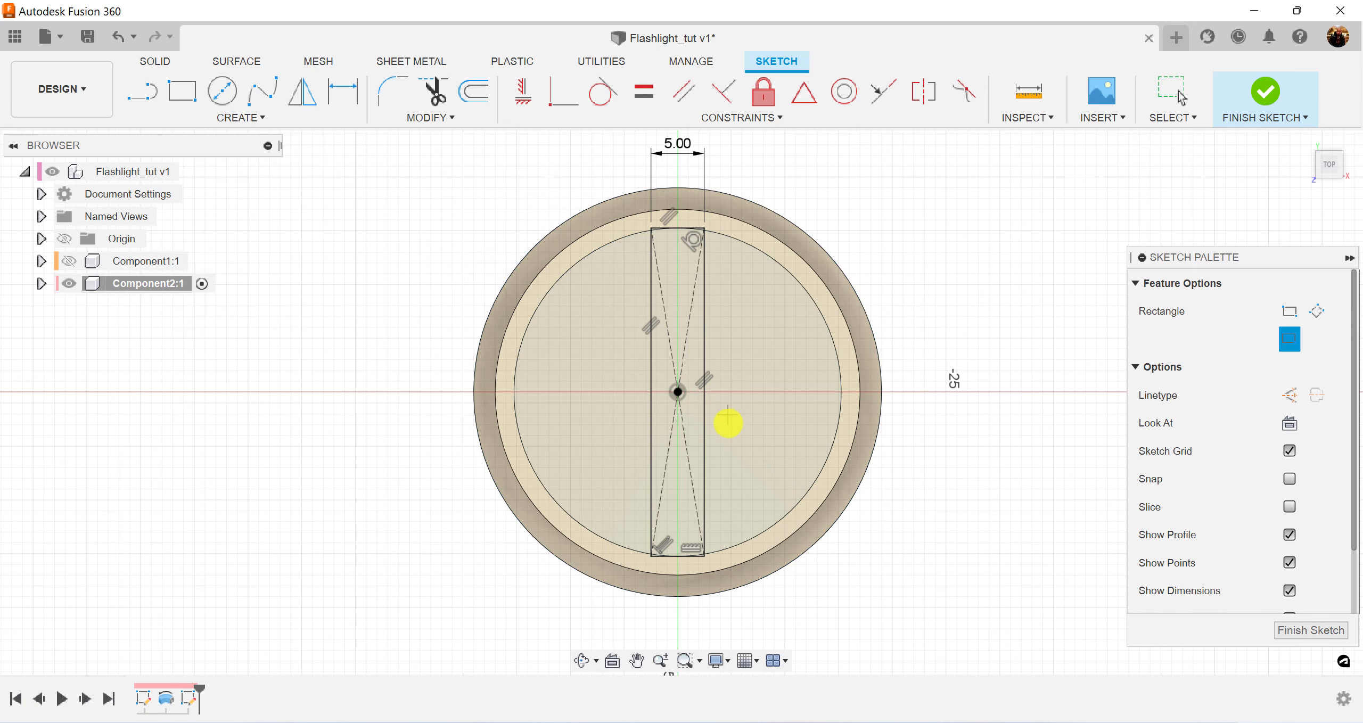
pyautogui.click(678, 392)
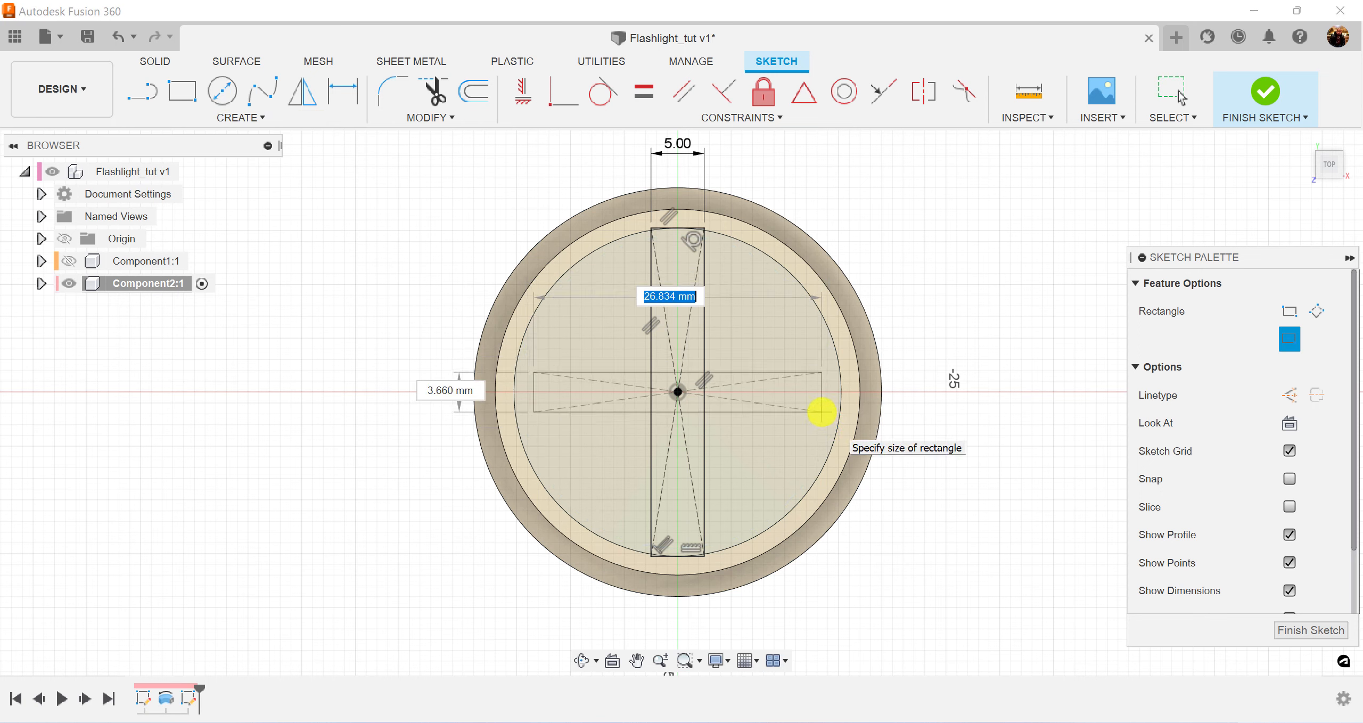
pyautogui.press('Tab')
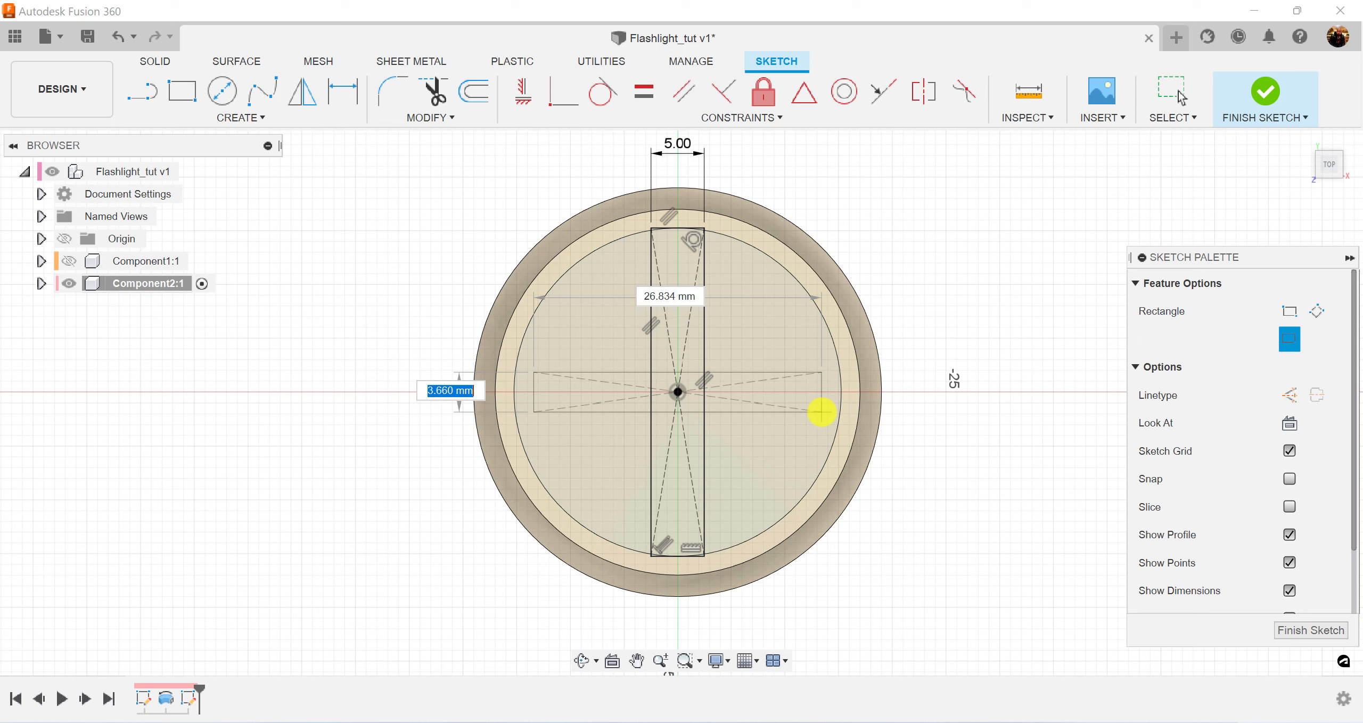
pyautogui.press('Return')
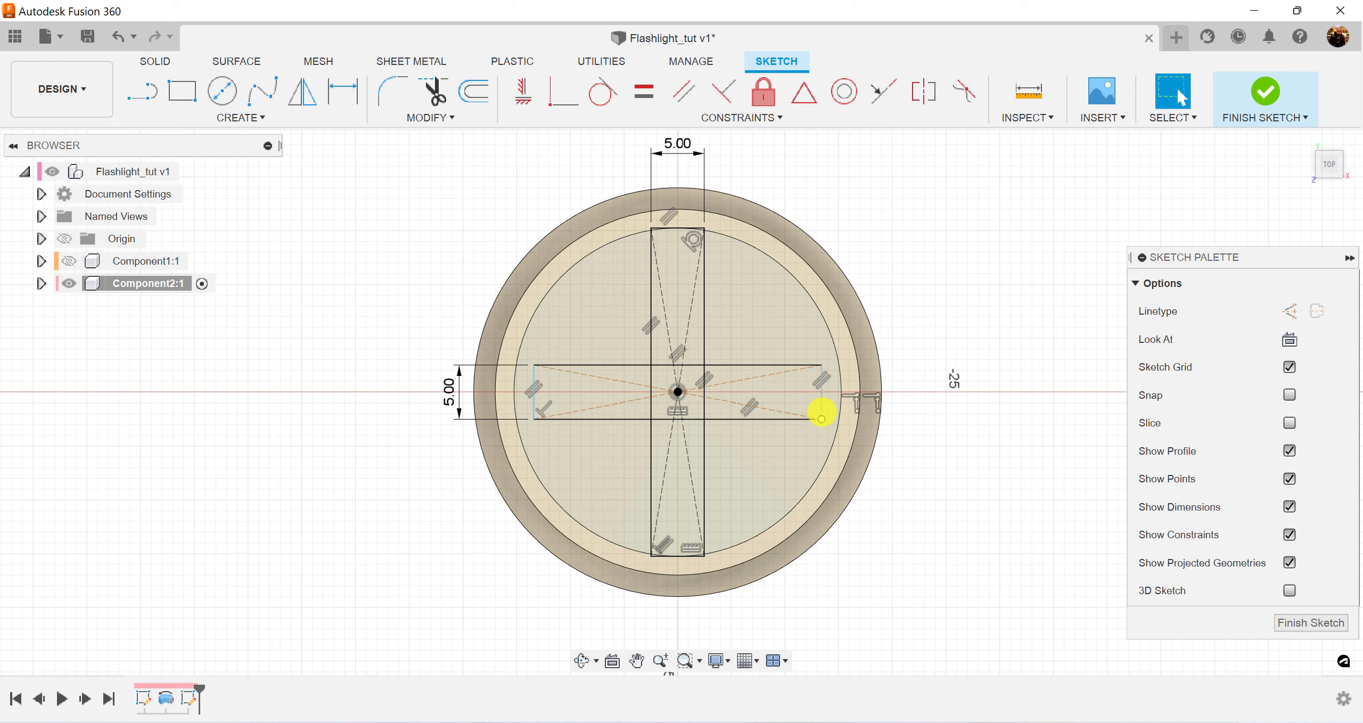
# Step: Constrain the crossing rectangle's short edge tangent to the face's circular edge and finish the sketch
pyautogui.click(821, 418)
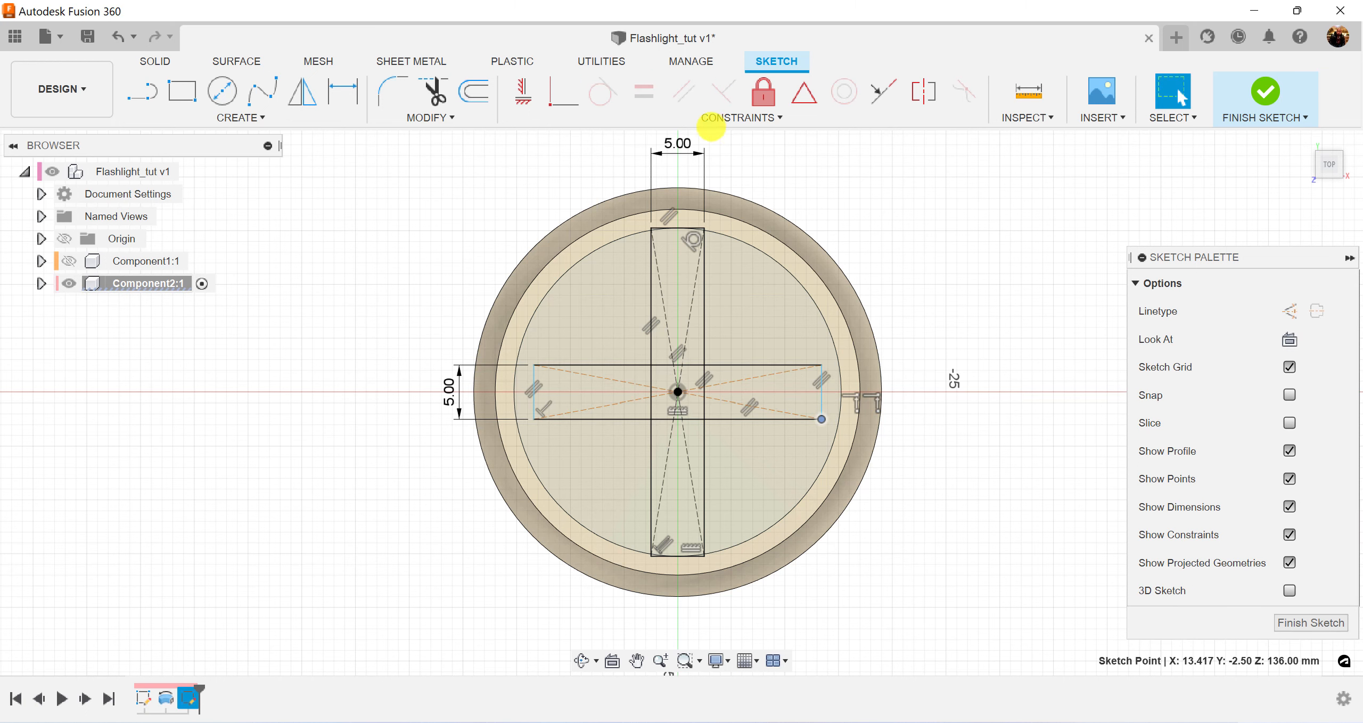
pyautogui.click(508, 186)
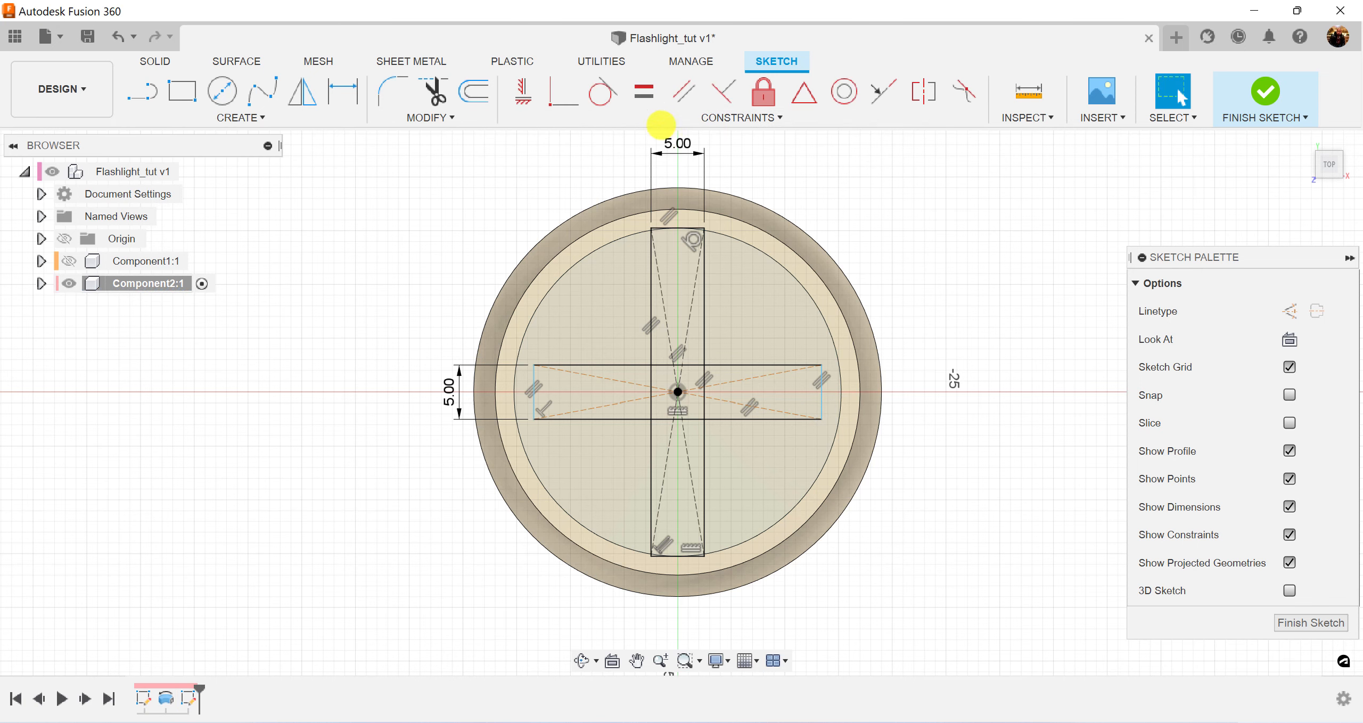
pyautogui.click(601, 91)
pyautogui.scroll(2, 829, 400)
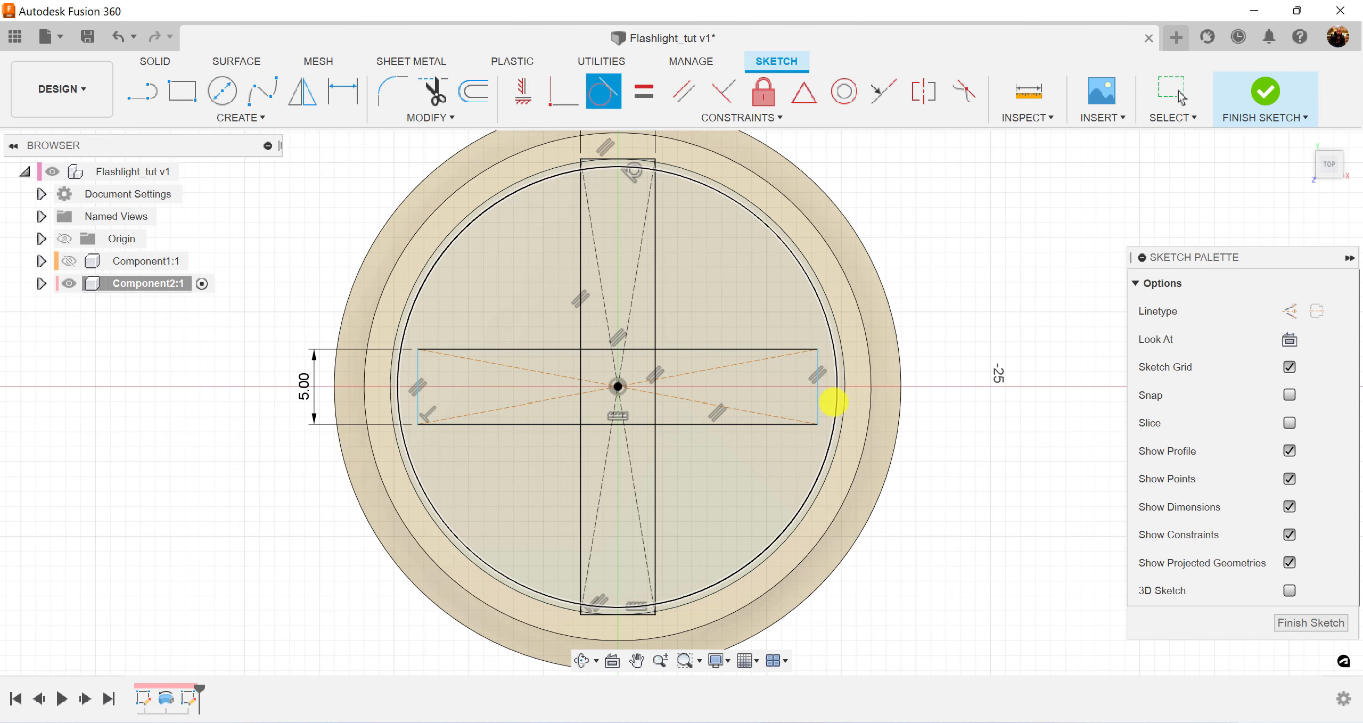
pyautogui.click(817, 395)
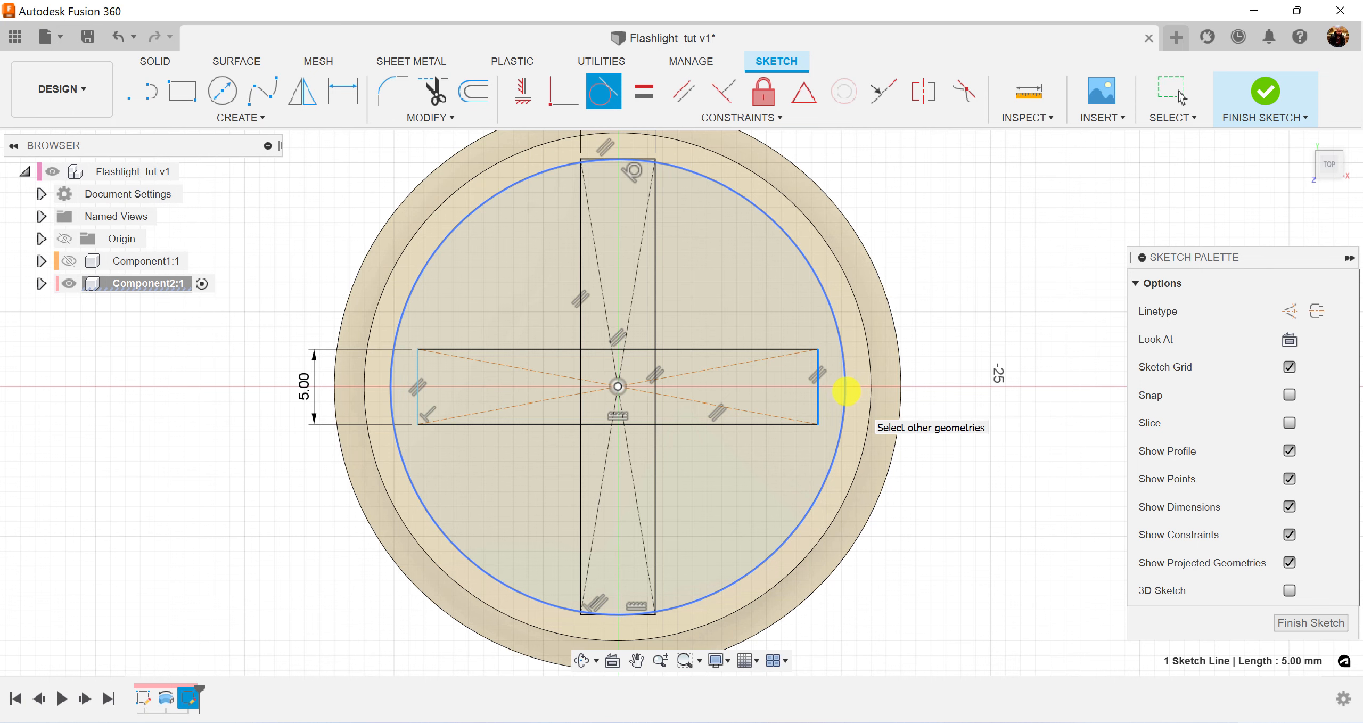
pyautogui.click(845, 390)
pyautogui.scroll(-3, 1011, 541)
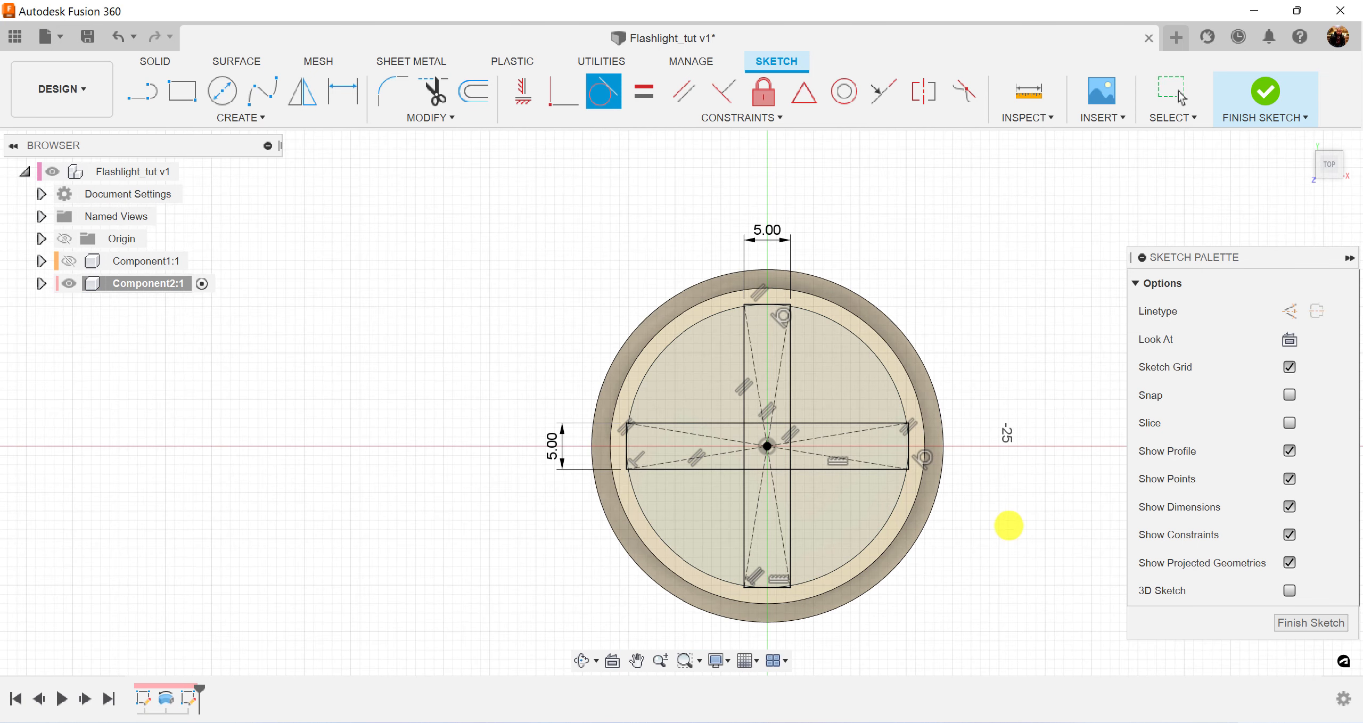
pyautogui.click(1310, 622)
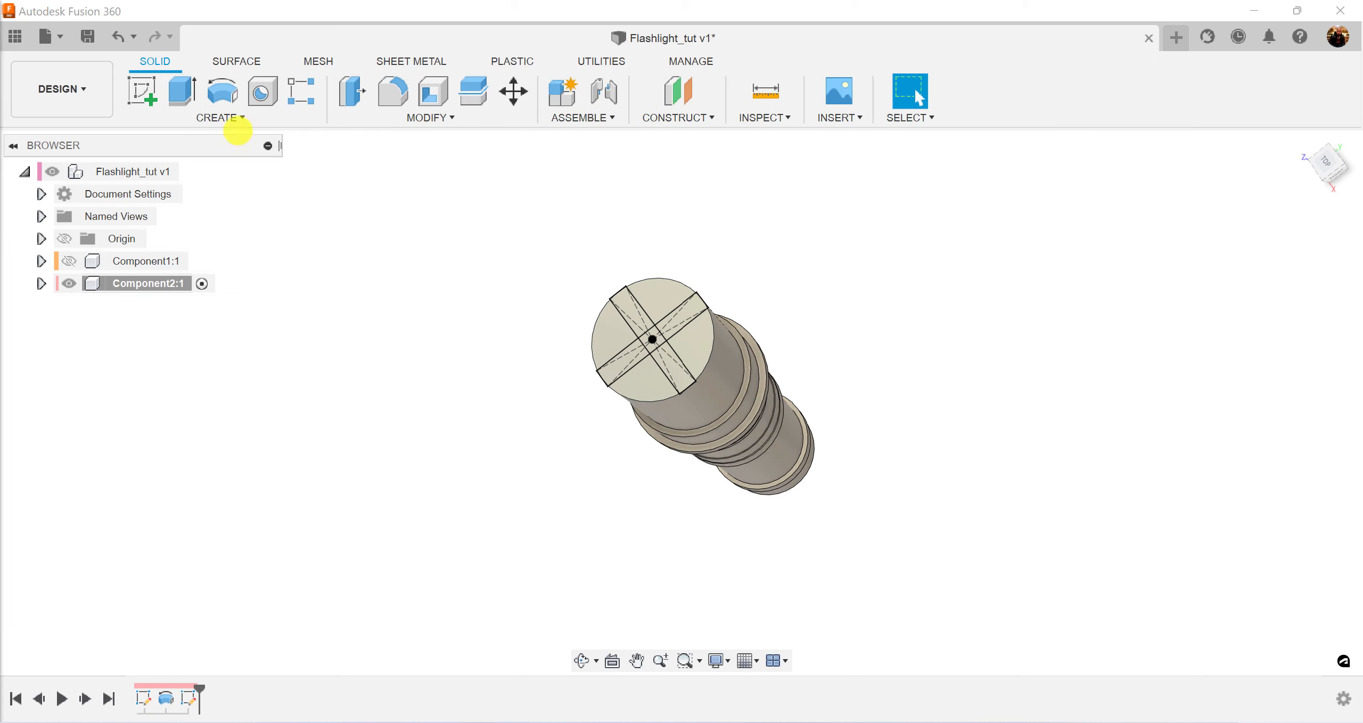
# Step: Set up a modeled ISO Metric thread with designation M30x1 on the cylindrical face behind the cross sketch
pyautogui.click(234, 116)
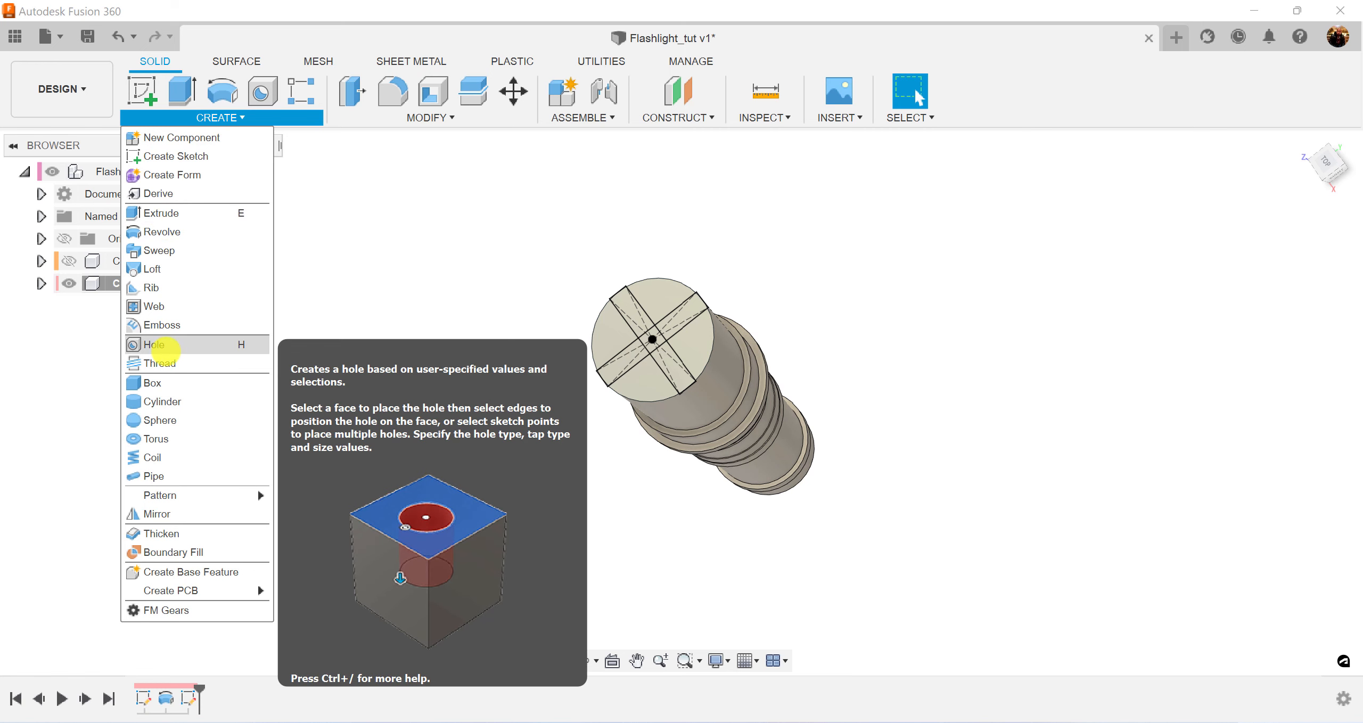
pyautogui.click(159, 363)
pyautogui.keyDown('shift'); pyautogui.moveTo(809, 209); pyautogui.dragTo(599, 329, button='middle'); pyautogui.keyUp('shift')
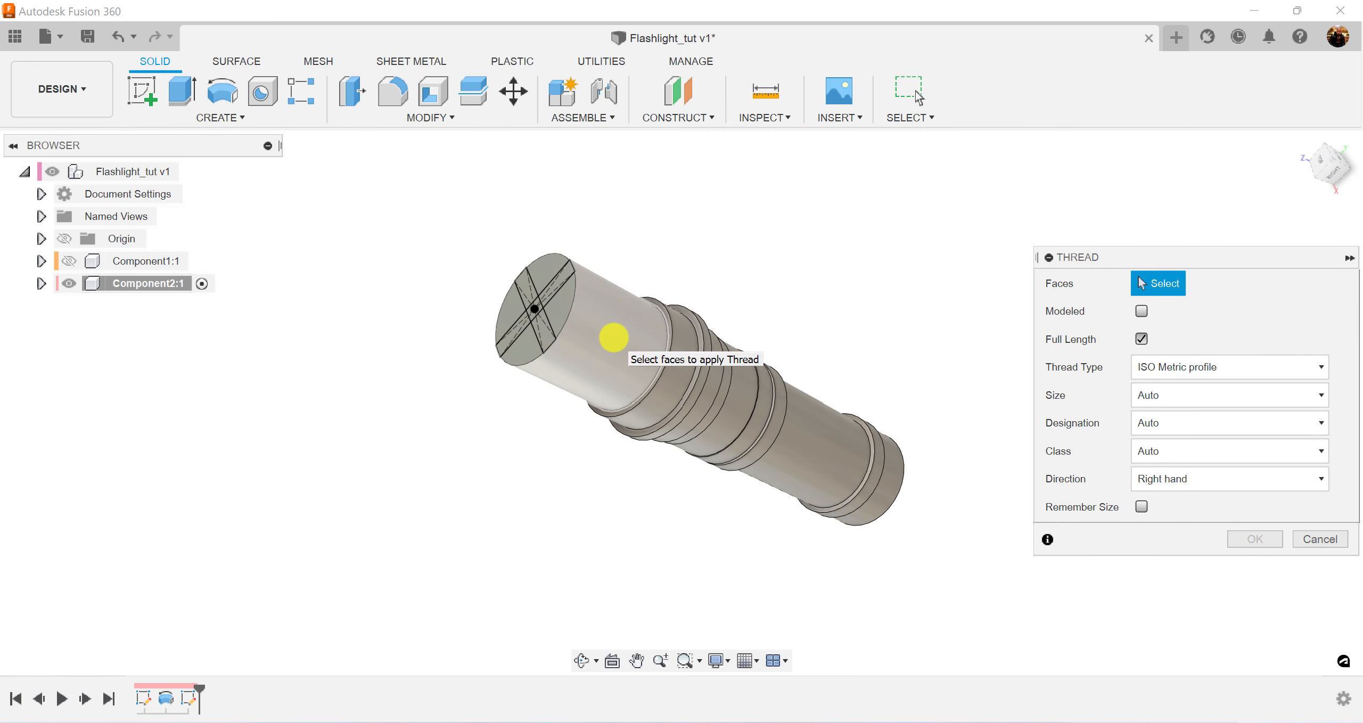
pyautogui.click(614, 337)
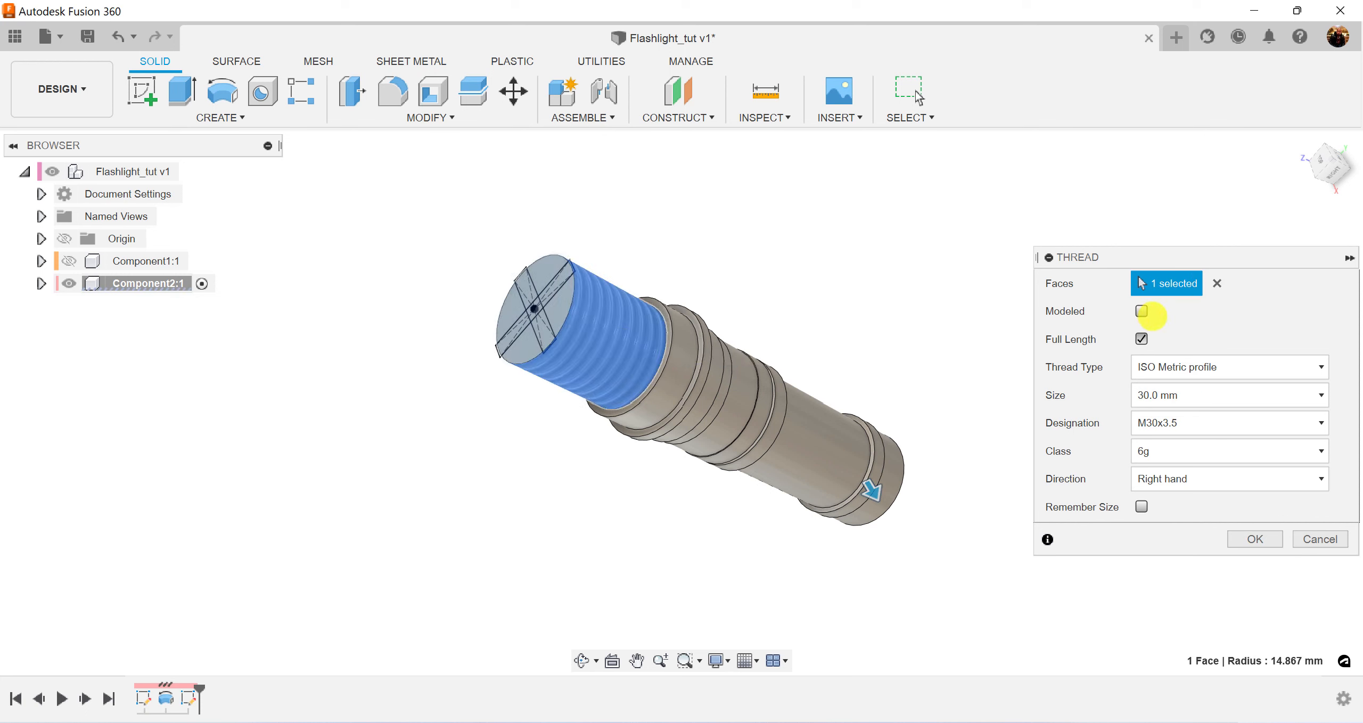
pyautogui.click(1142, 311)
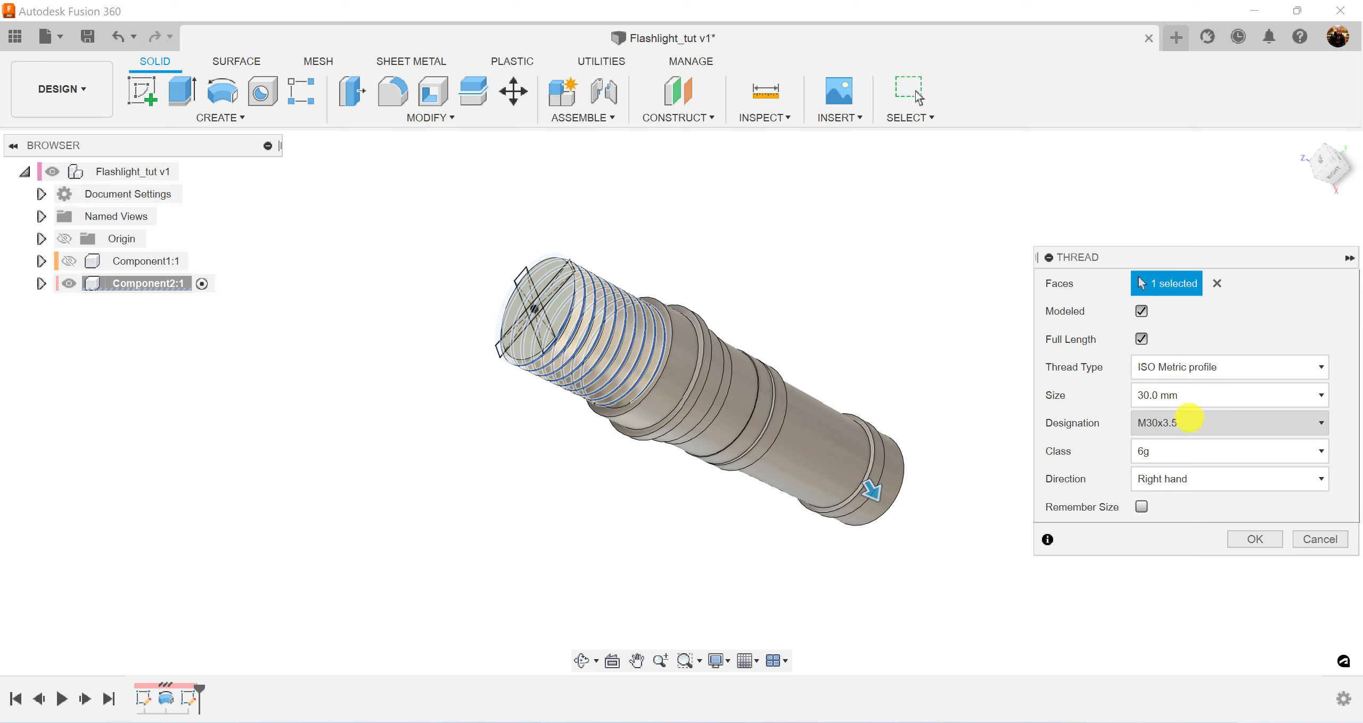
pyautogui.click(1189, 418)
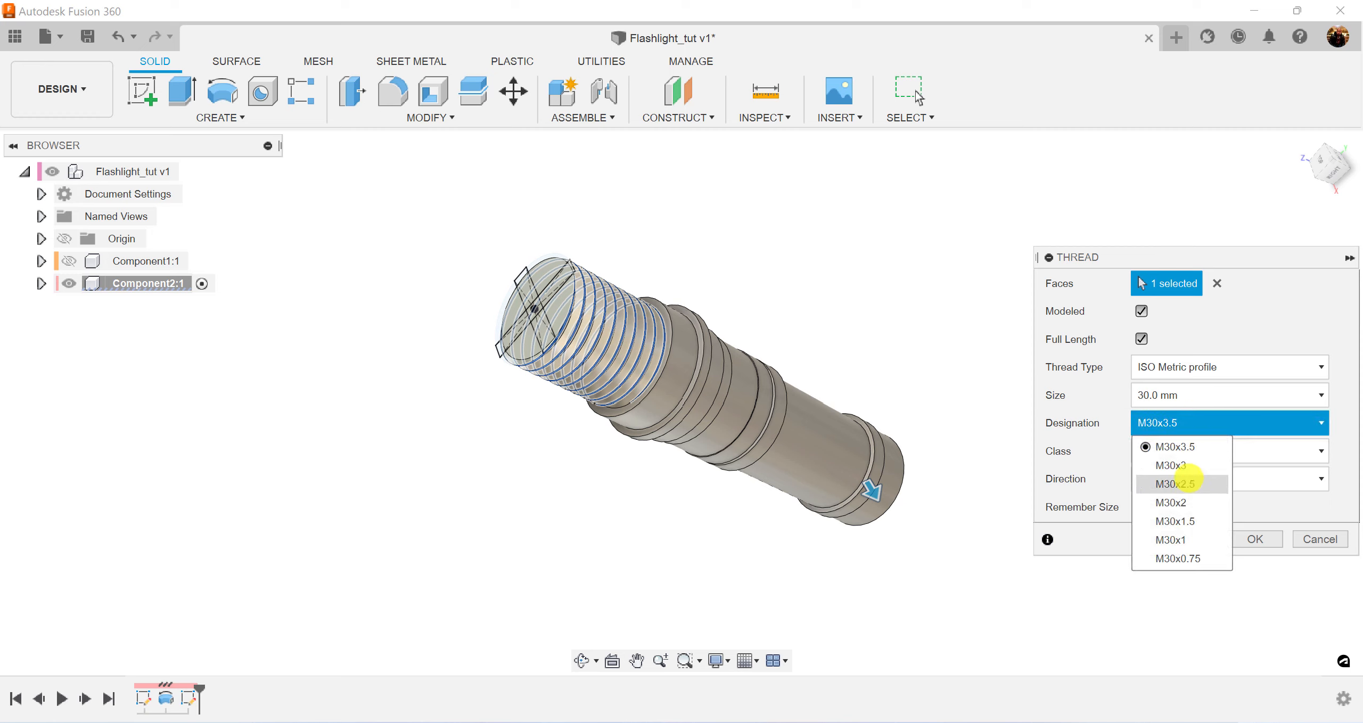
pyautogui.click(1185, 538)
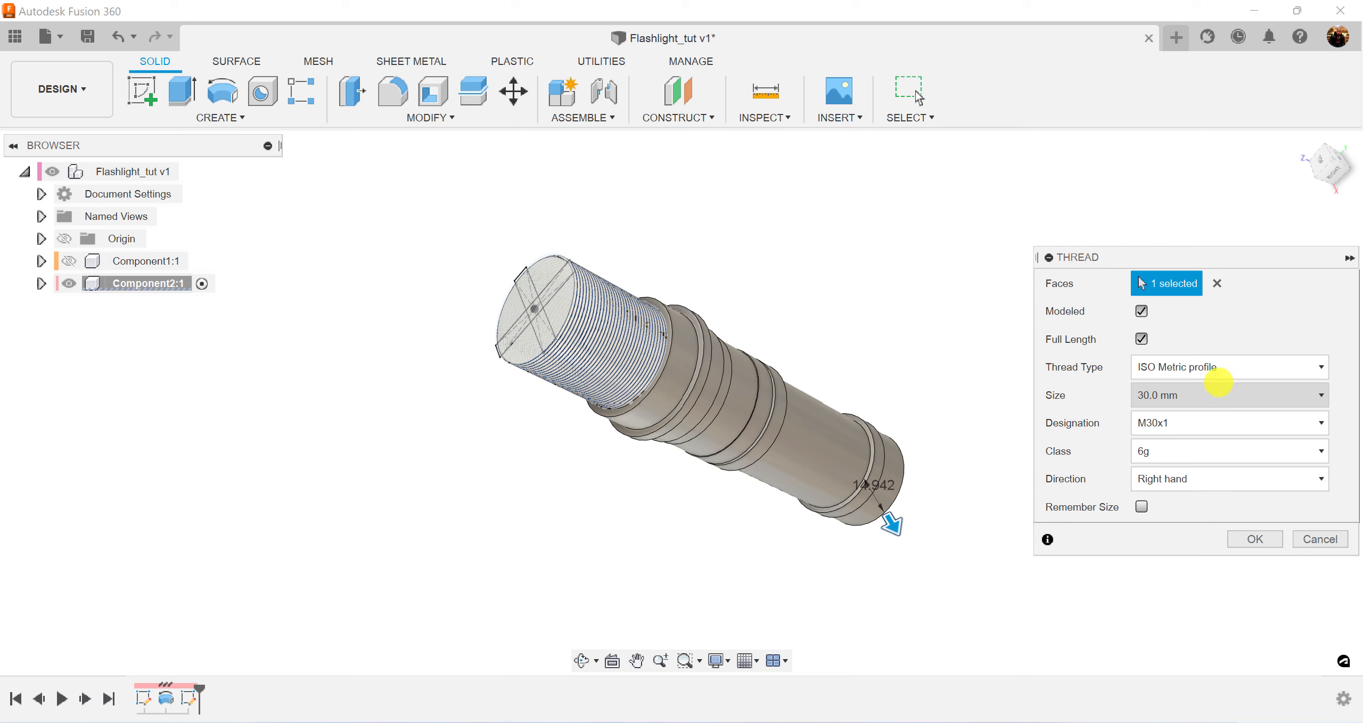
# Step: Limit the thread to a length of 8.5 mm instead of full length and create it
pyautogui.click(1141, 339)
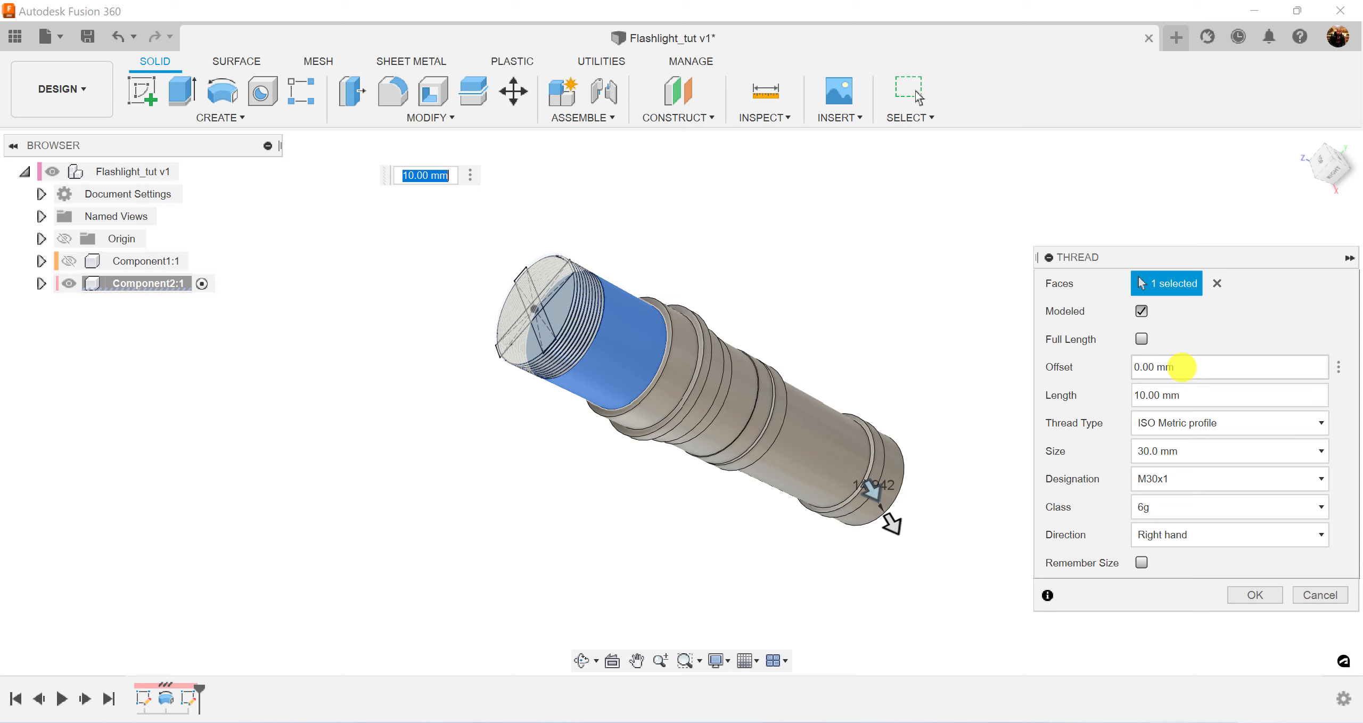
pyautogui.click(1189, 395)
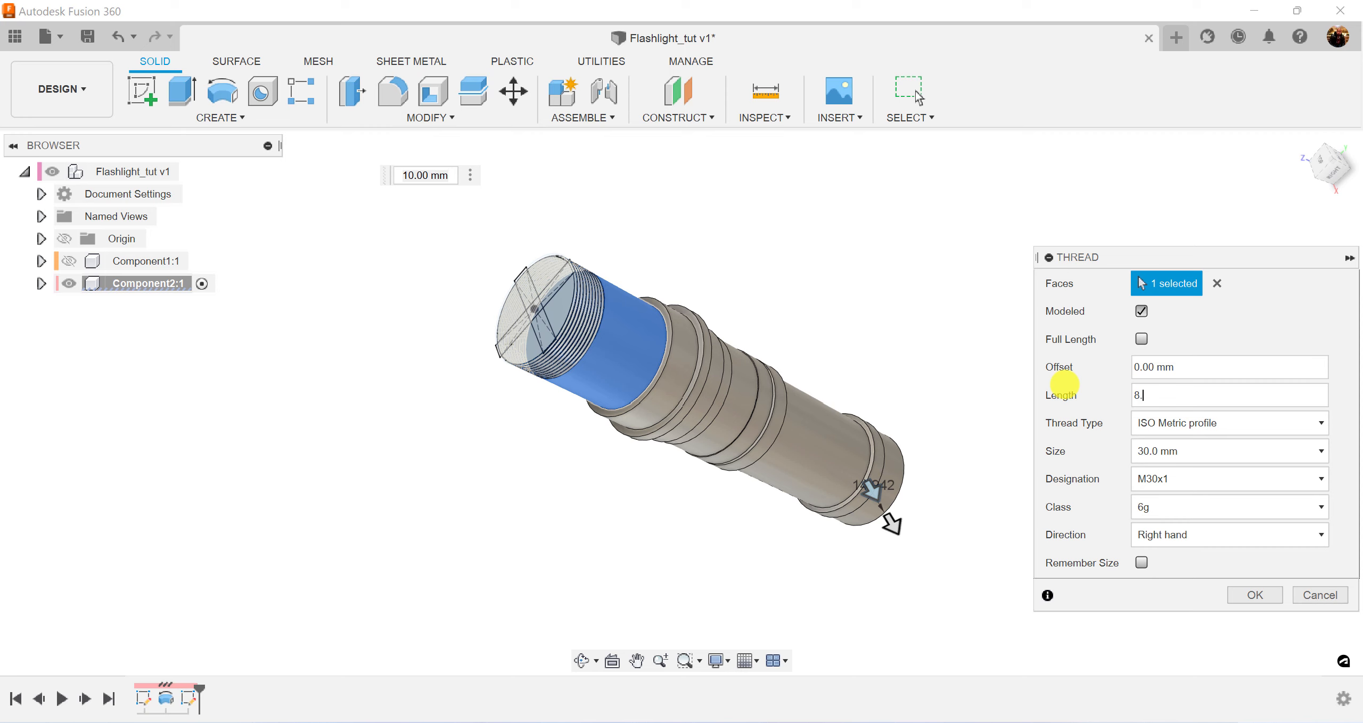
pyautogui.press('Tab')
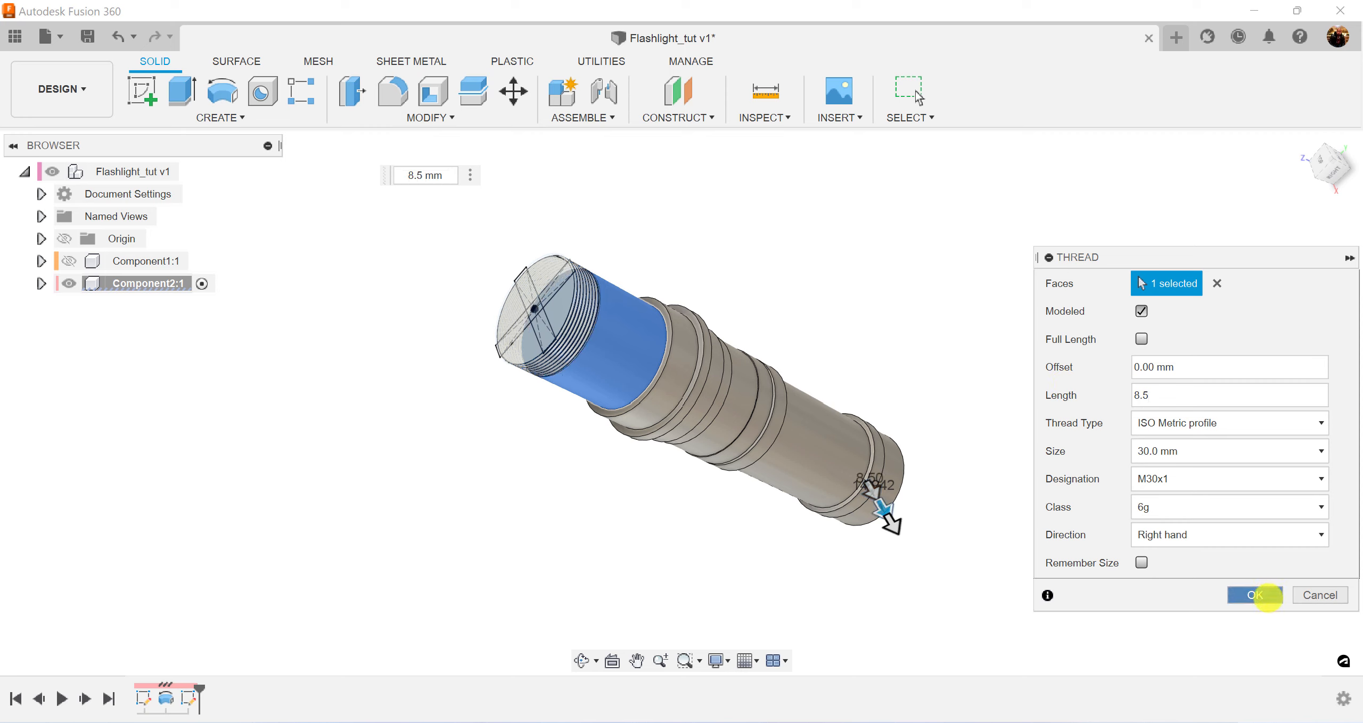
pyautogui.click(1254, 595)
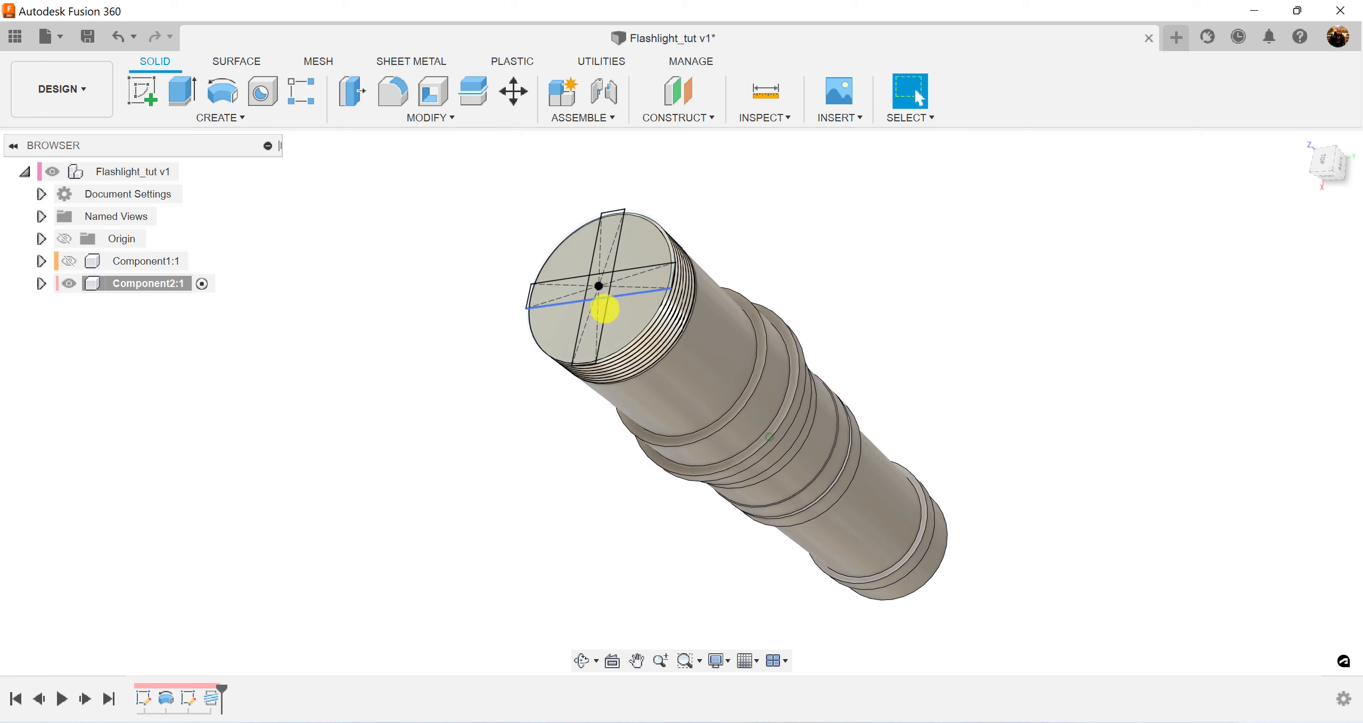
# Step: Extrude all five regions of the cross sketch as a cut 32 mm into the body, snapping to the collar's annular face
pyautogui.click(182, 91)
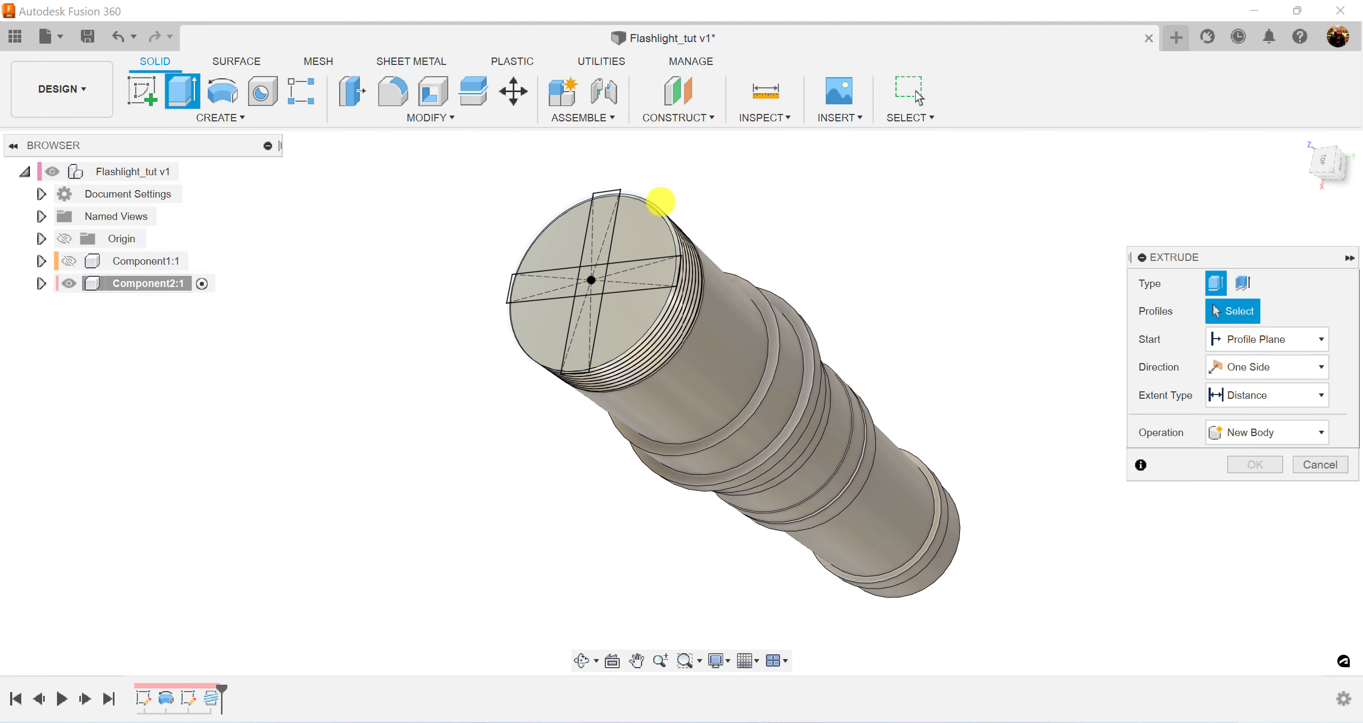
pyautogui.click(612, 206)
pyautogui.click(592, 274)
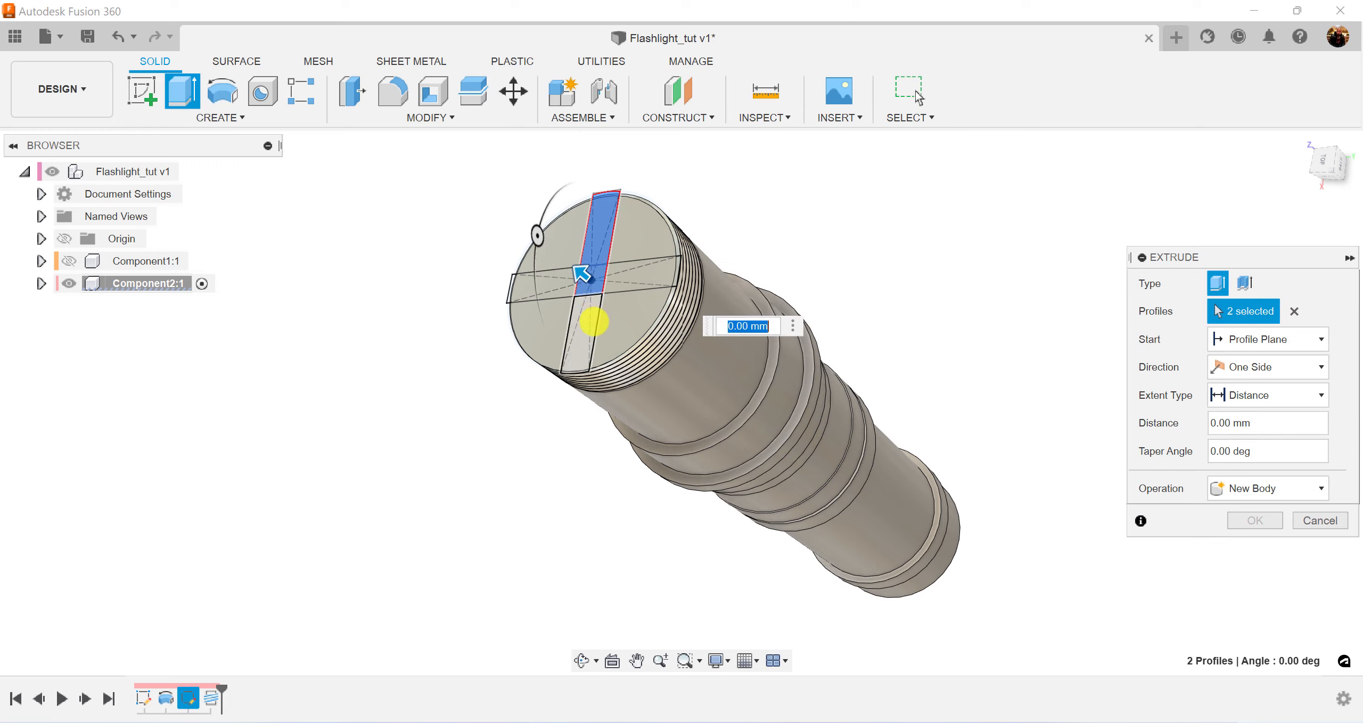
pyautogui.click(574, 333)
pyautogui.click(551, 284)
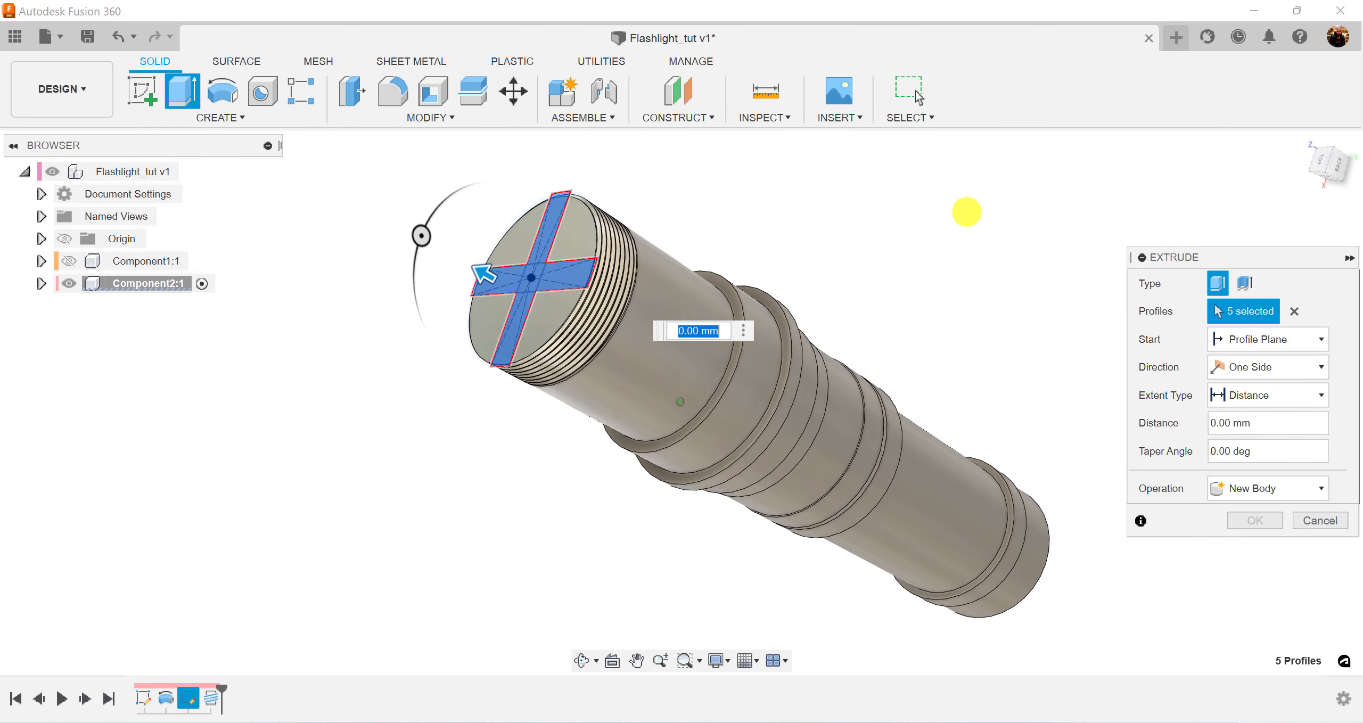
pyautogui.scroll(3, 882, 194)
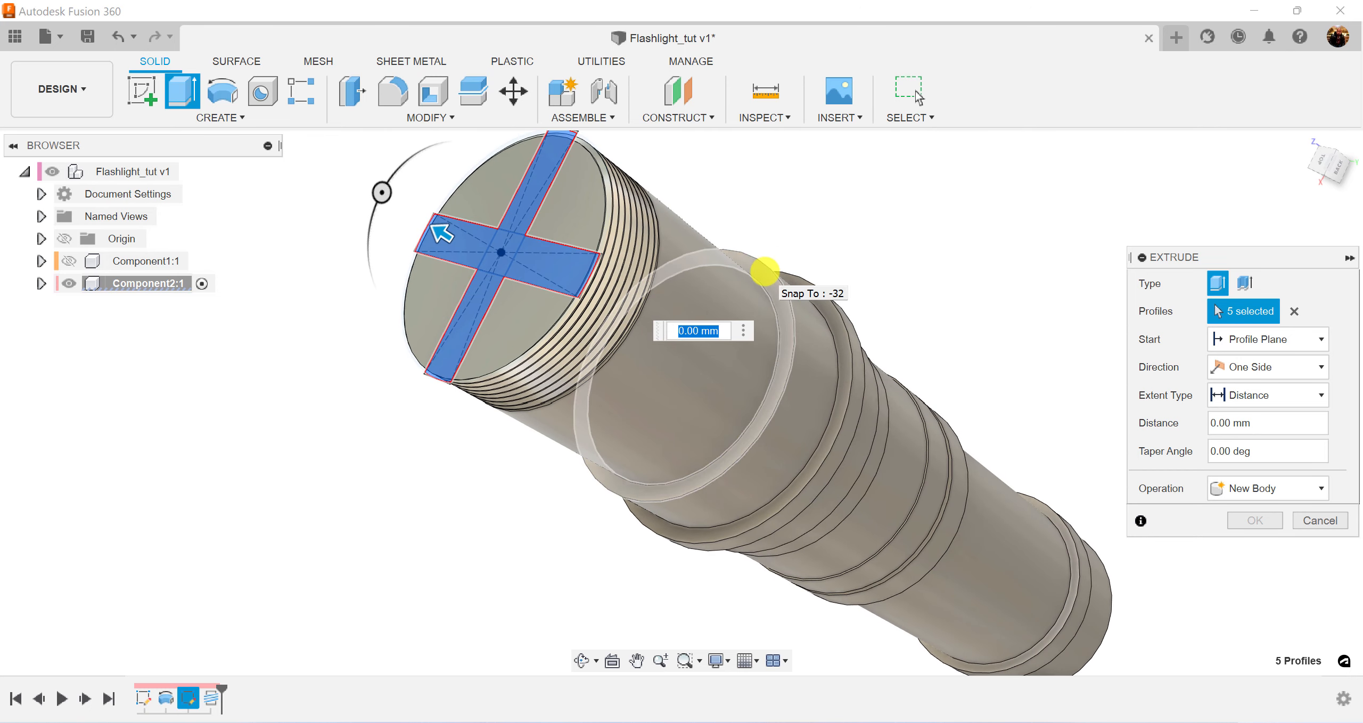
pyautogui.click(763, 270)
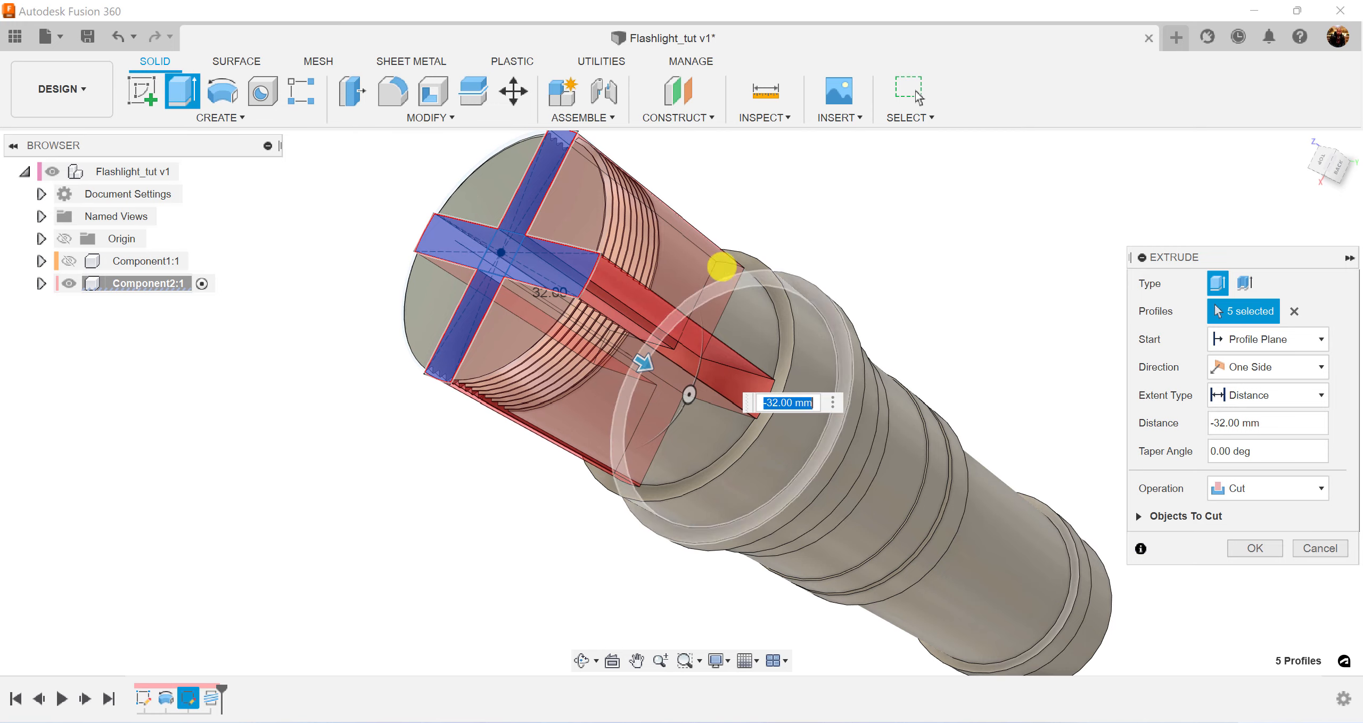
pyautogui.scroll(-2, 1067, 379)
pyautogui.keyDown('shift'); pyautogui.moveTo(716, 402); pyautogui.dragTo(674, 403, button='middle'); pyautogui.keyUp('shift')
pyautogui.click(1246, 546)
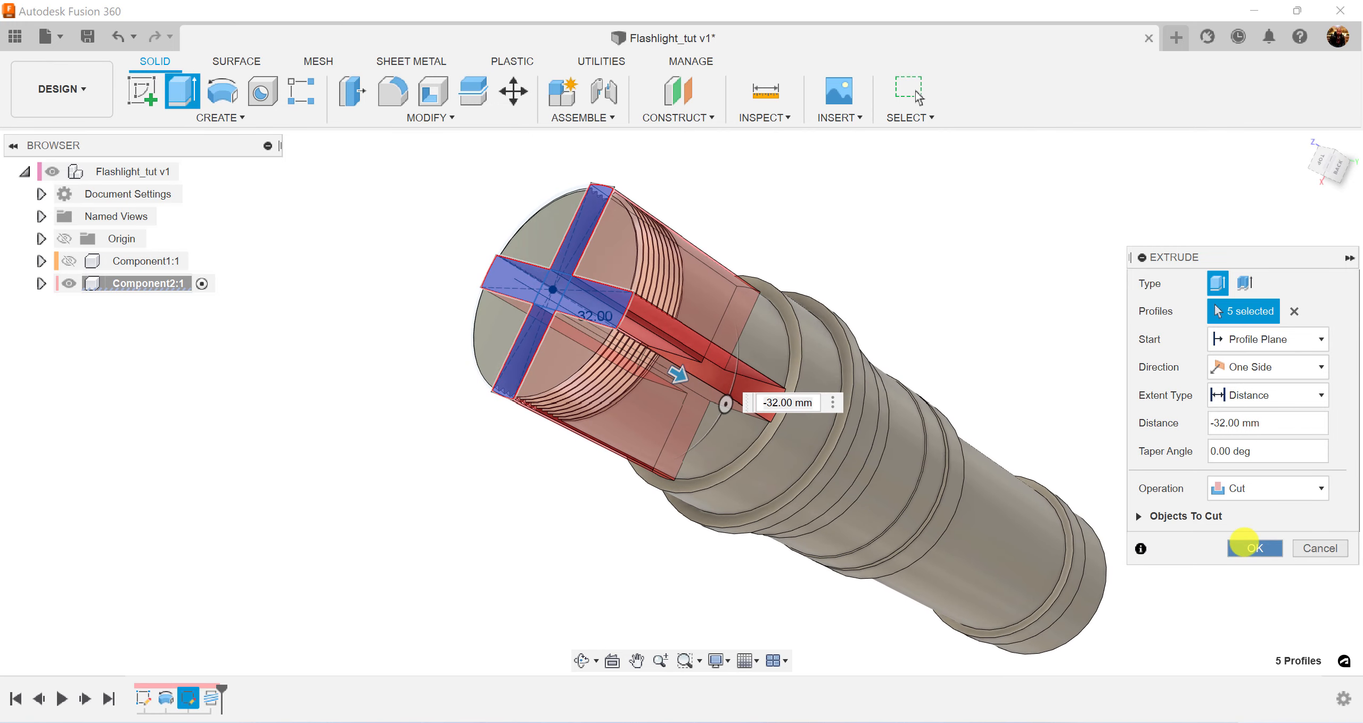
# Step: Sketch a 26.5 mm diameter circle centred on the origin on the slotted end face and finish the sketch
pyautogui.keyDown('shift'); pyautogui.moveTo(1042, 303); pyautogui.dragTo(1042, 303, button='middle'); pyautogui.keyUp('shift')
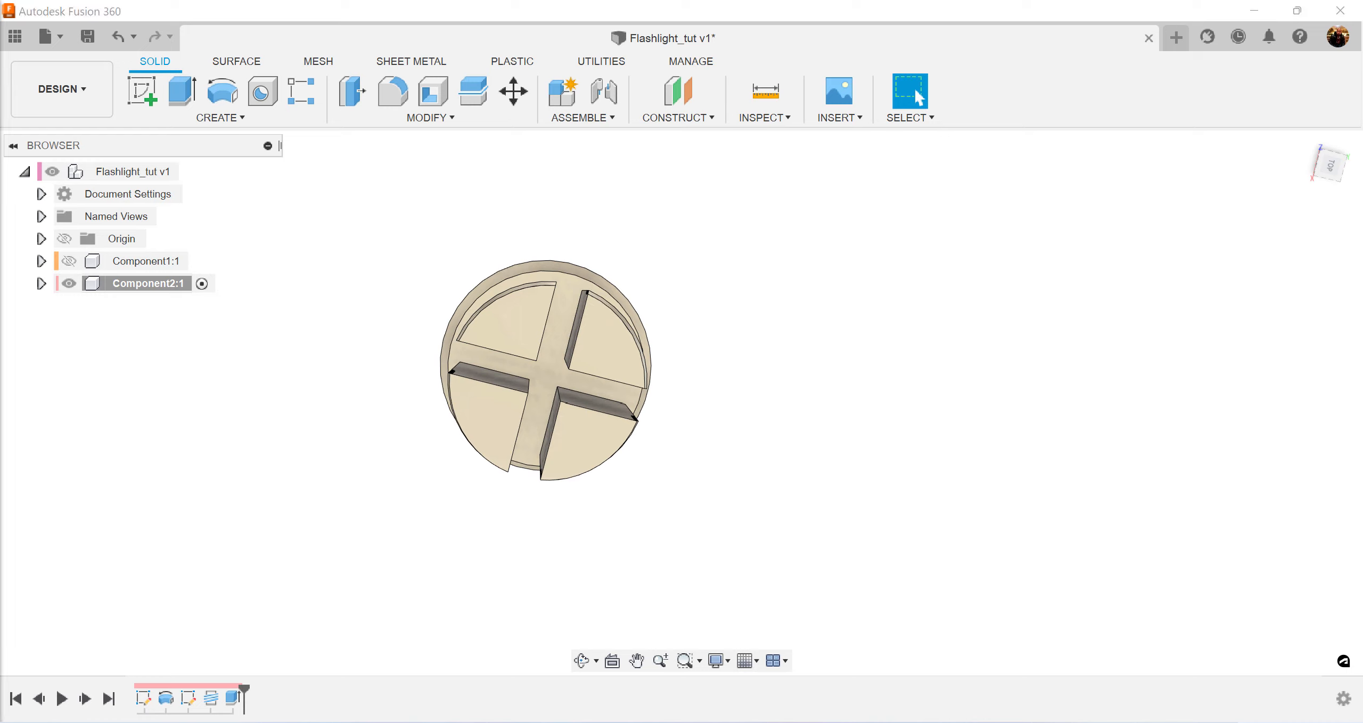
pyautogui.keyDown('shift'); pyautogui.moveTo(856, 345); pyautogui.dragTo(820, 280, button='middle'); pyautogui.keyUp('shift')
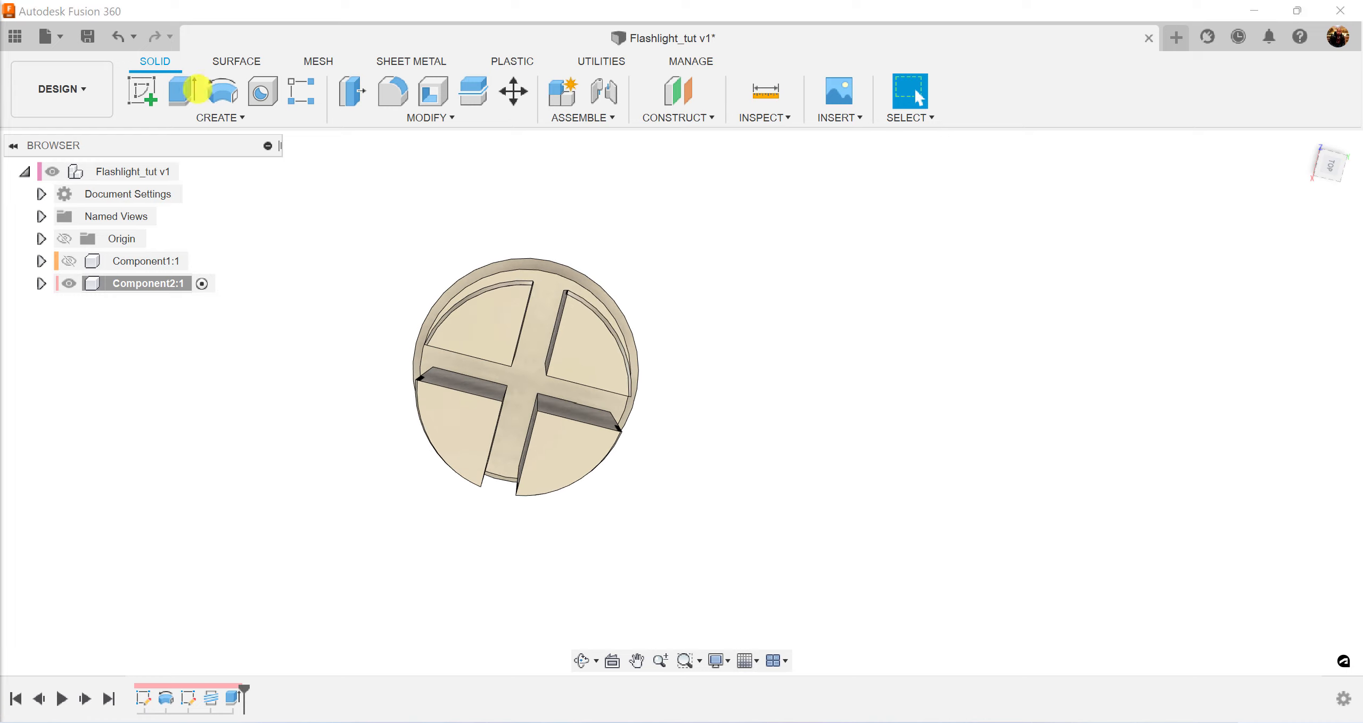
pyautogui.click(165, 88)
pyautogui.click(141, 91)
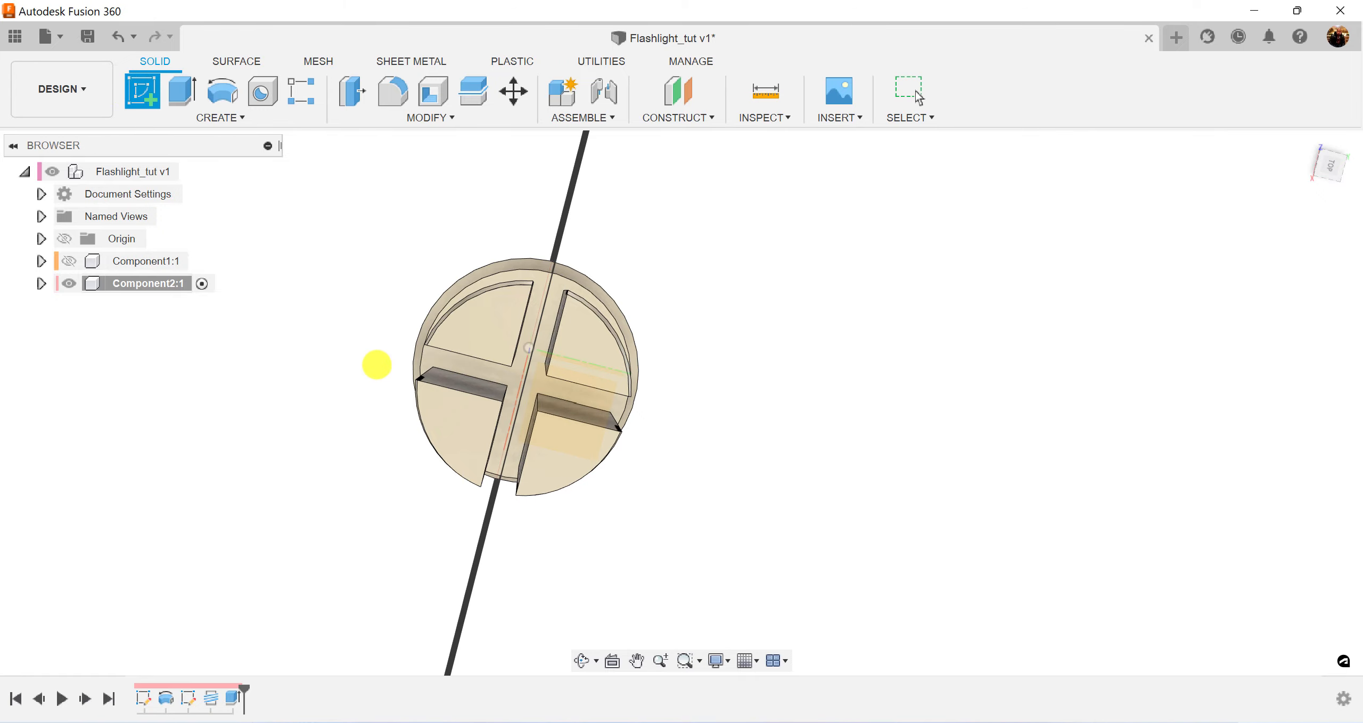
pyautogui.click(516, 330)
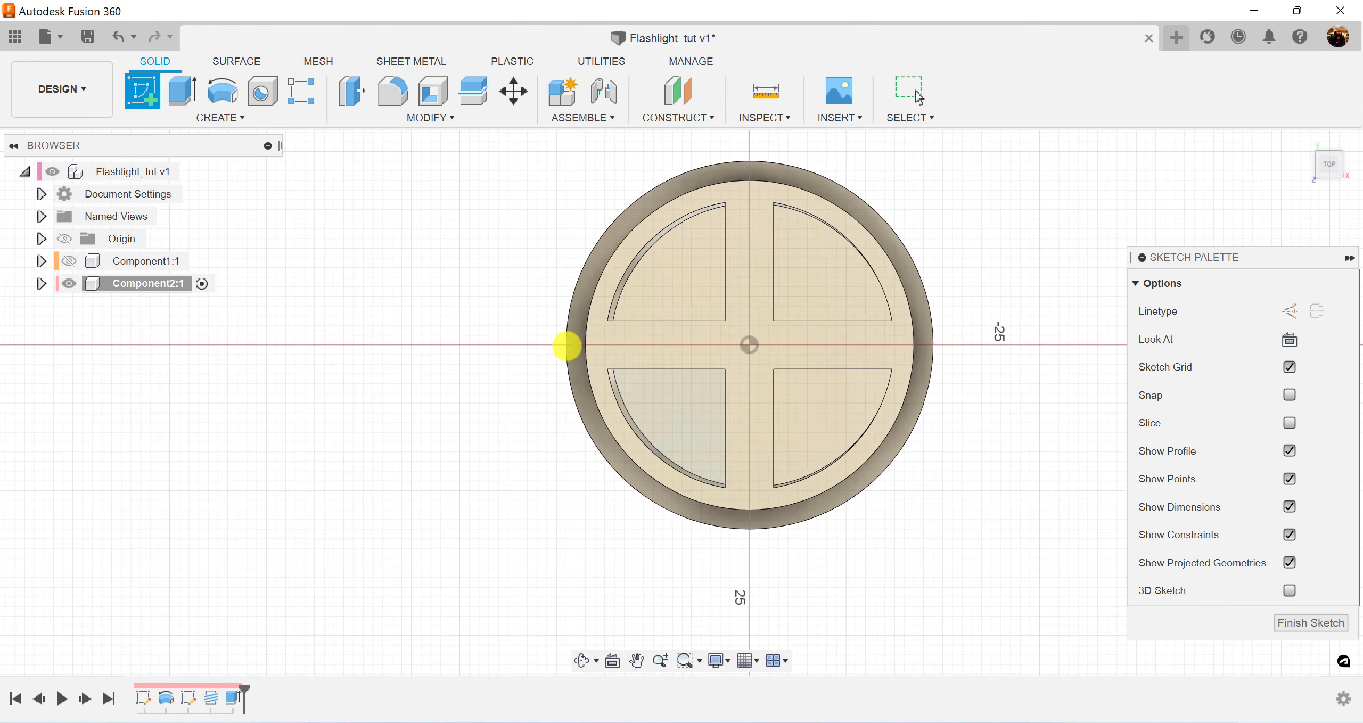
pyautogui.moveTo(937, 323); pyautogui.dragTo(906, 325, button='middle')
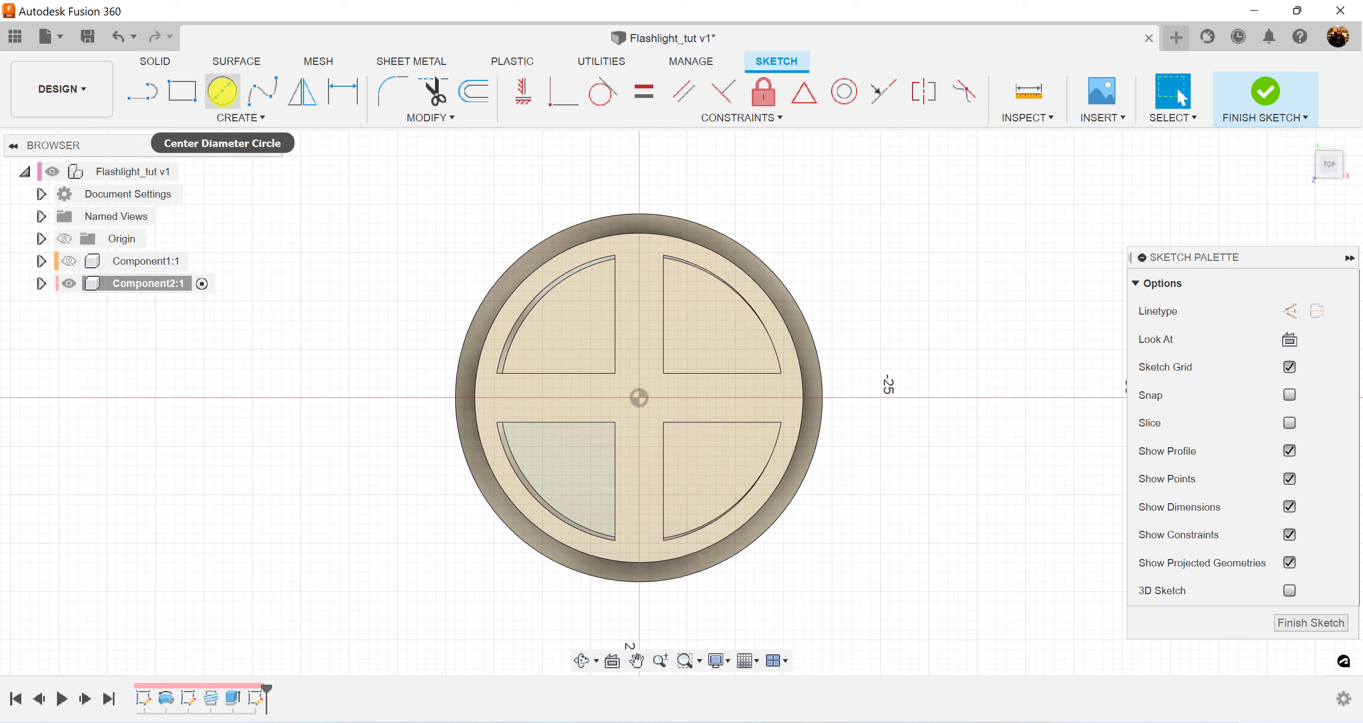
pyautogui.click(222, 91)
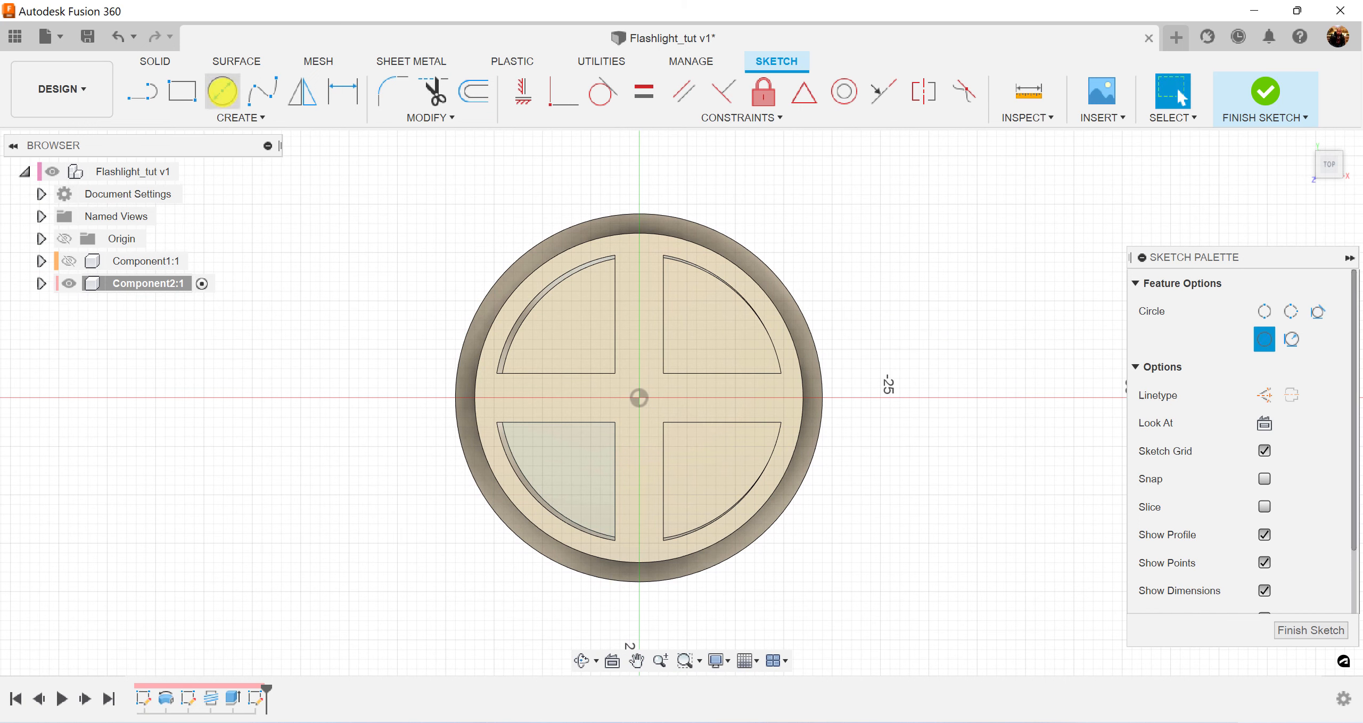
pyautogui.click(639, 397)
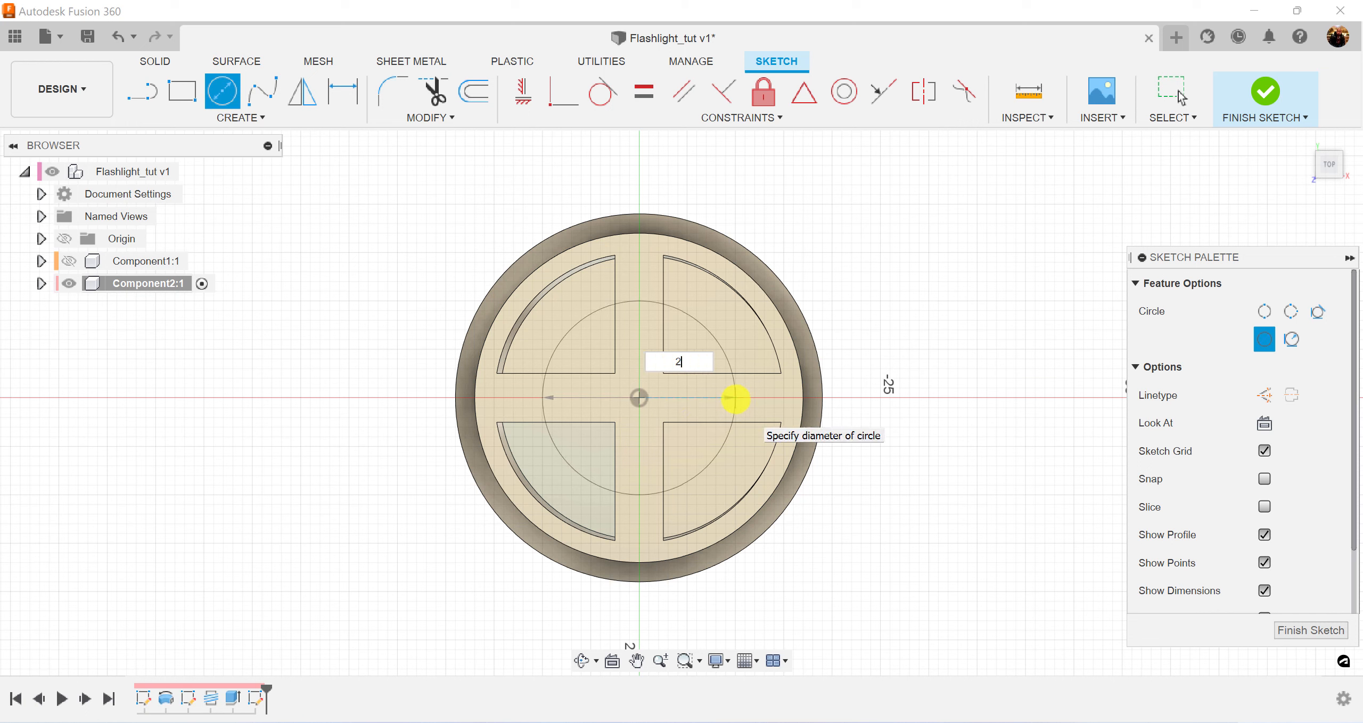
pyautogui.press('BackSpace')
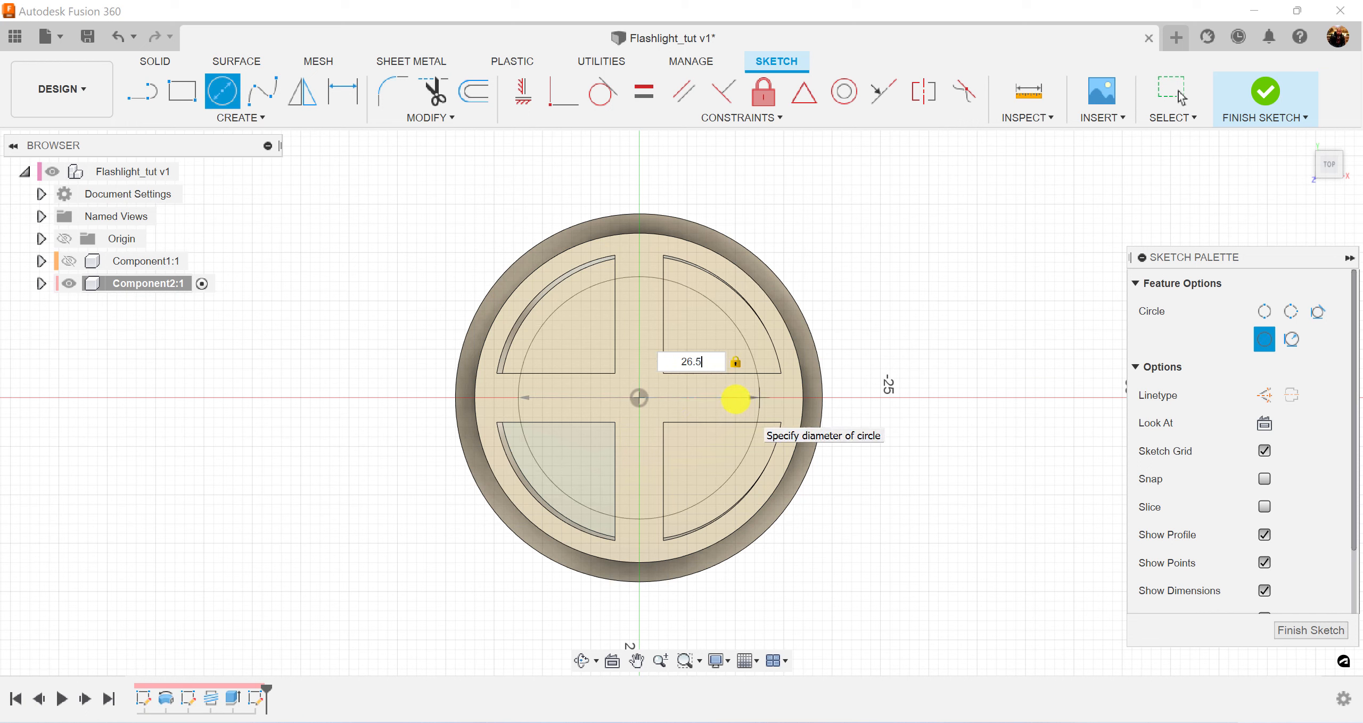
pyautogui.press('Return')
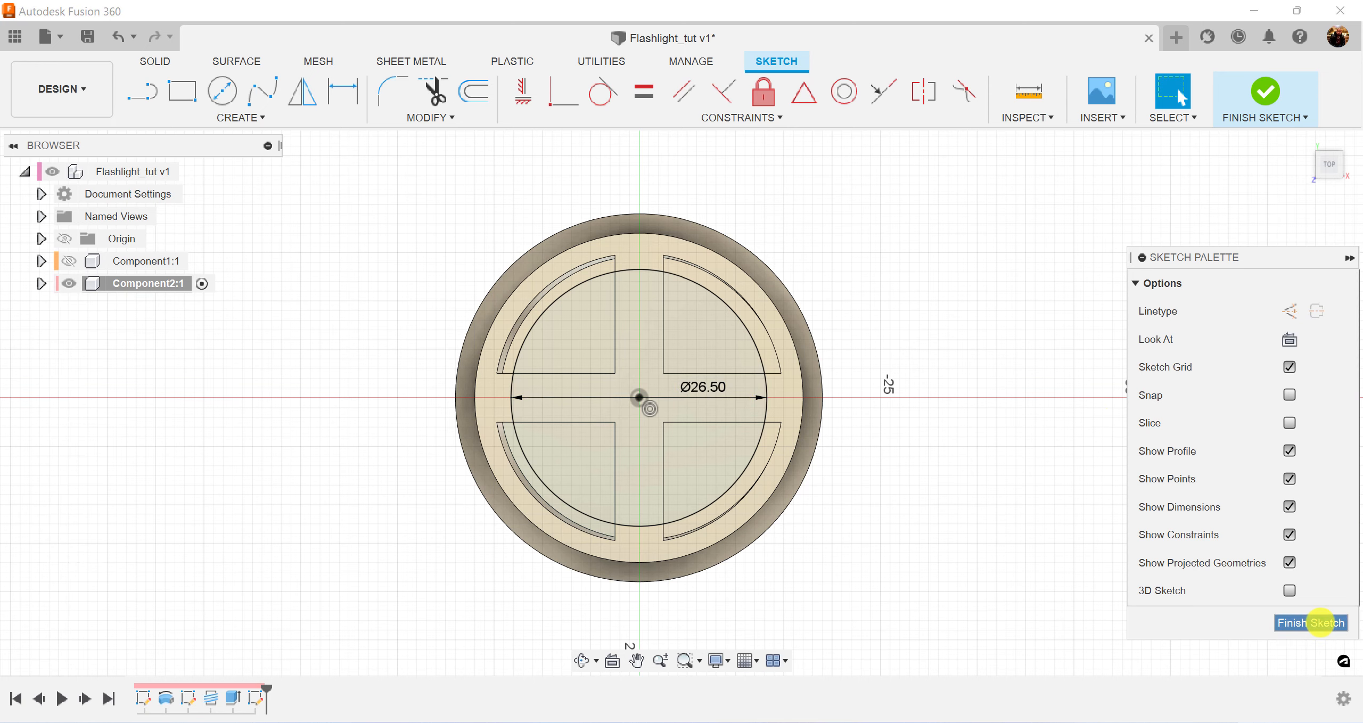
pyautogui.click(1310, 622)
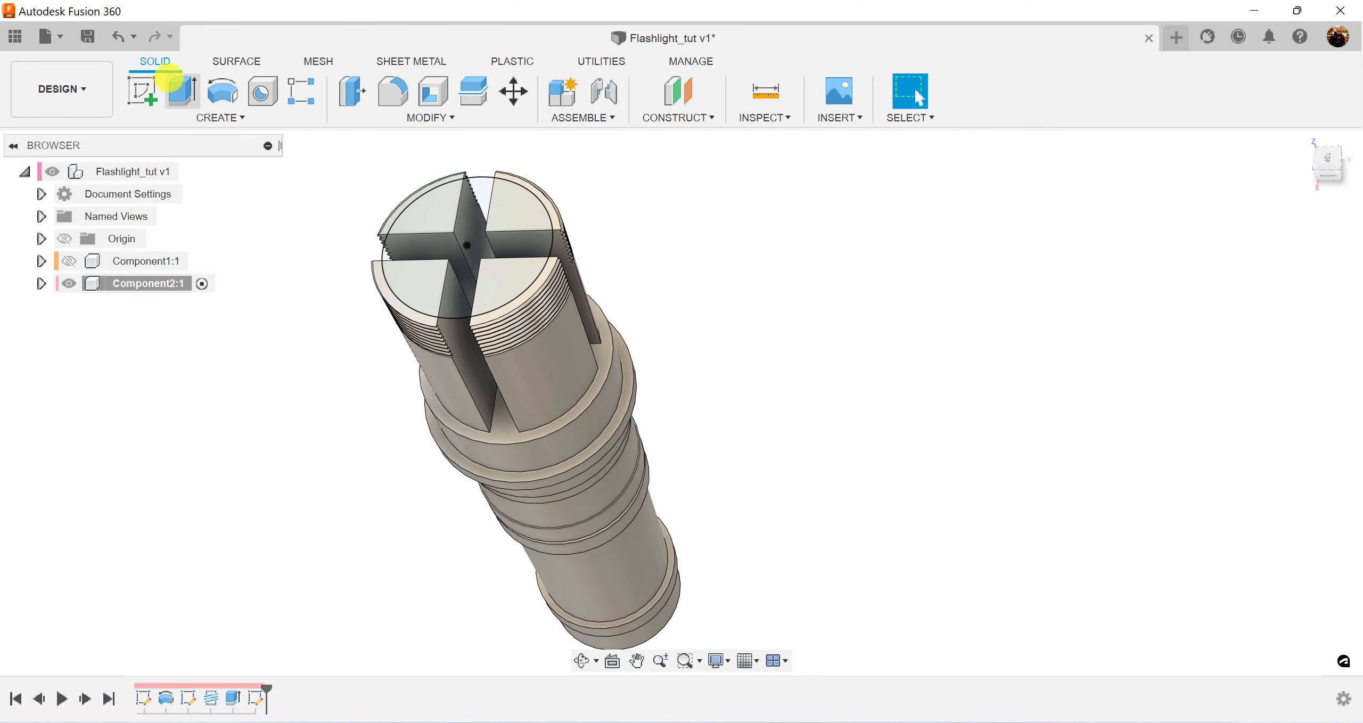
# Step: Cut the circle's profiles 32 mm deep to the level of the slot floor, hollowing out the threaded end
pyautogui.click(174, 85)
pyautogui.scroll(3, 352, 258)
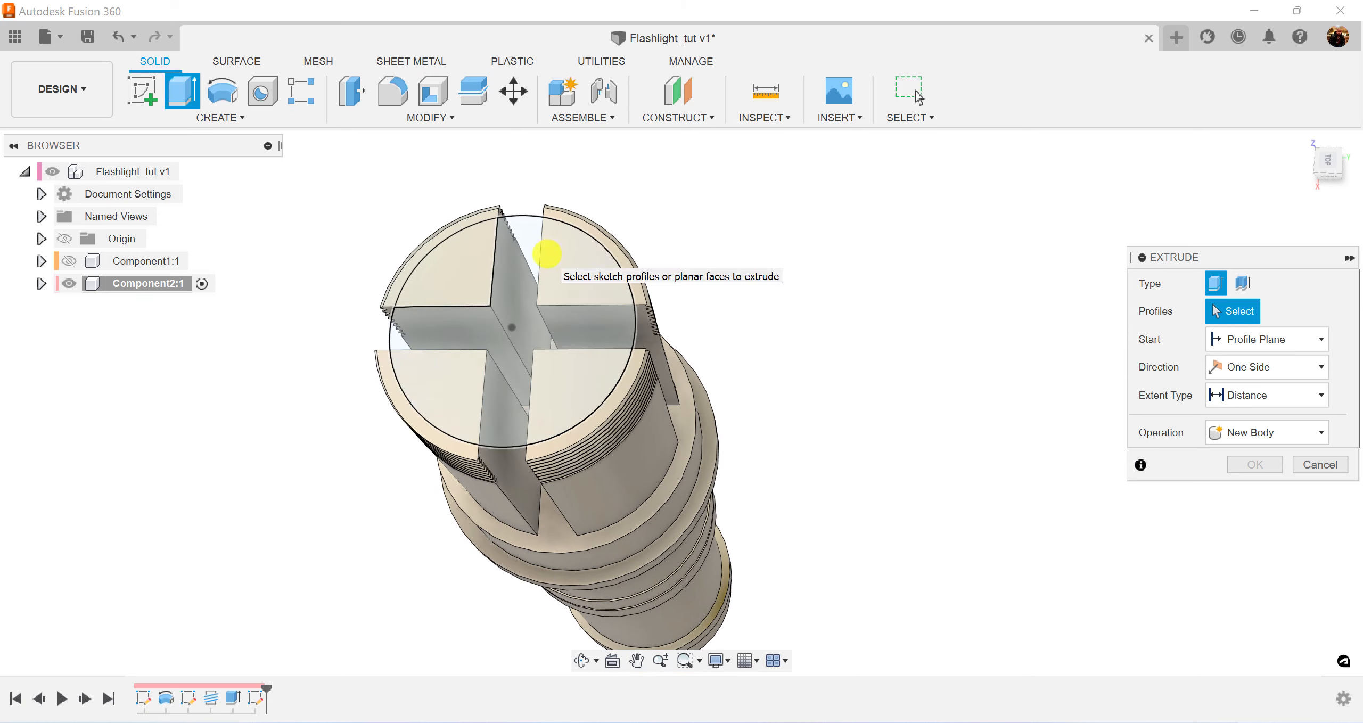
pyautogui.click(547, 254)
pyautogui.click(475, 271)
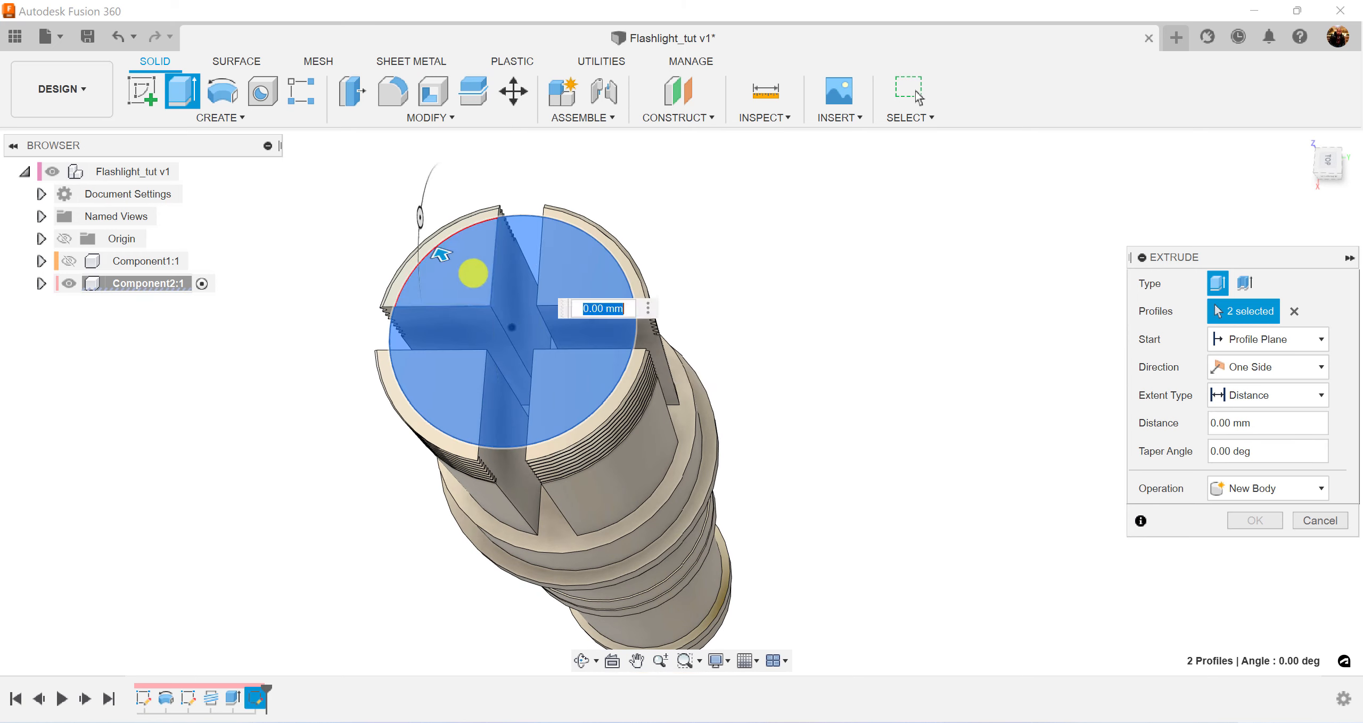
pyautogui.keyDown('shift'); pyautogui.moveTo(761, 388); pyautogui.dragTo(674, 407, button='middle'); pyautogui.keyUp('shift')
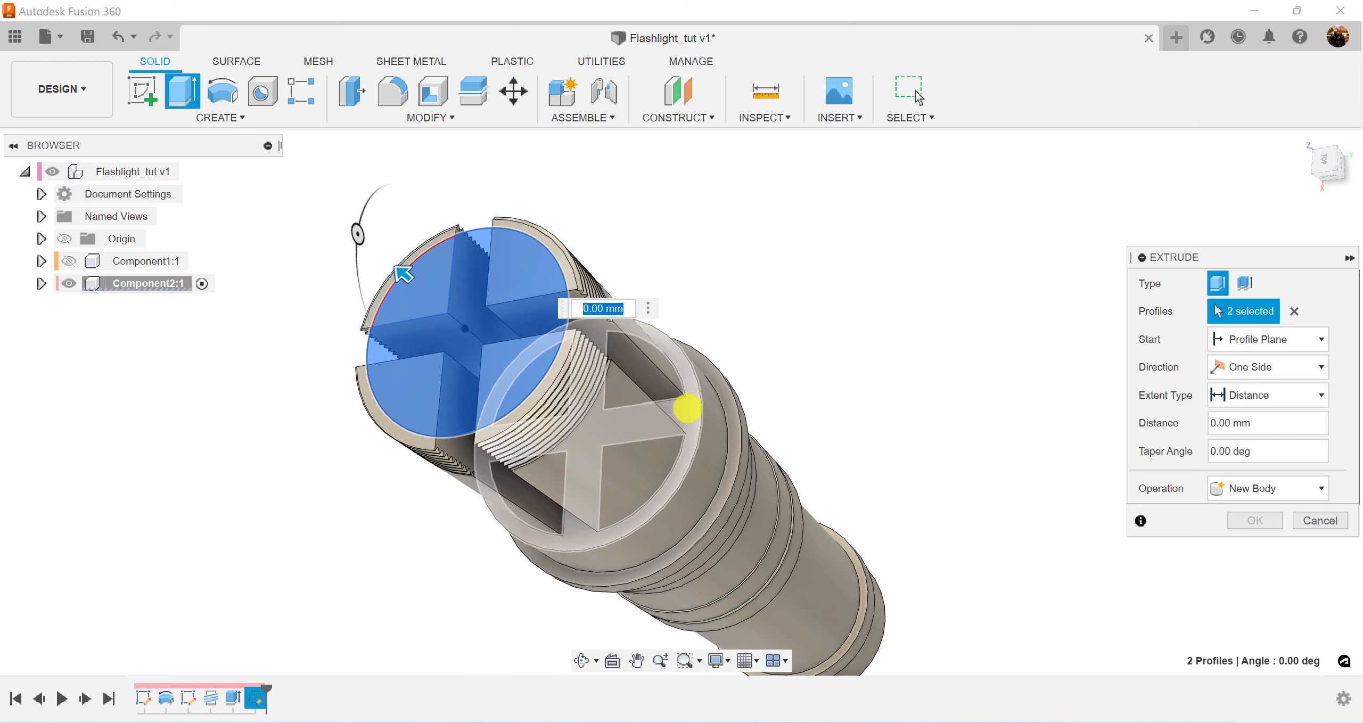
pyautogui.click(691, 408)
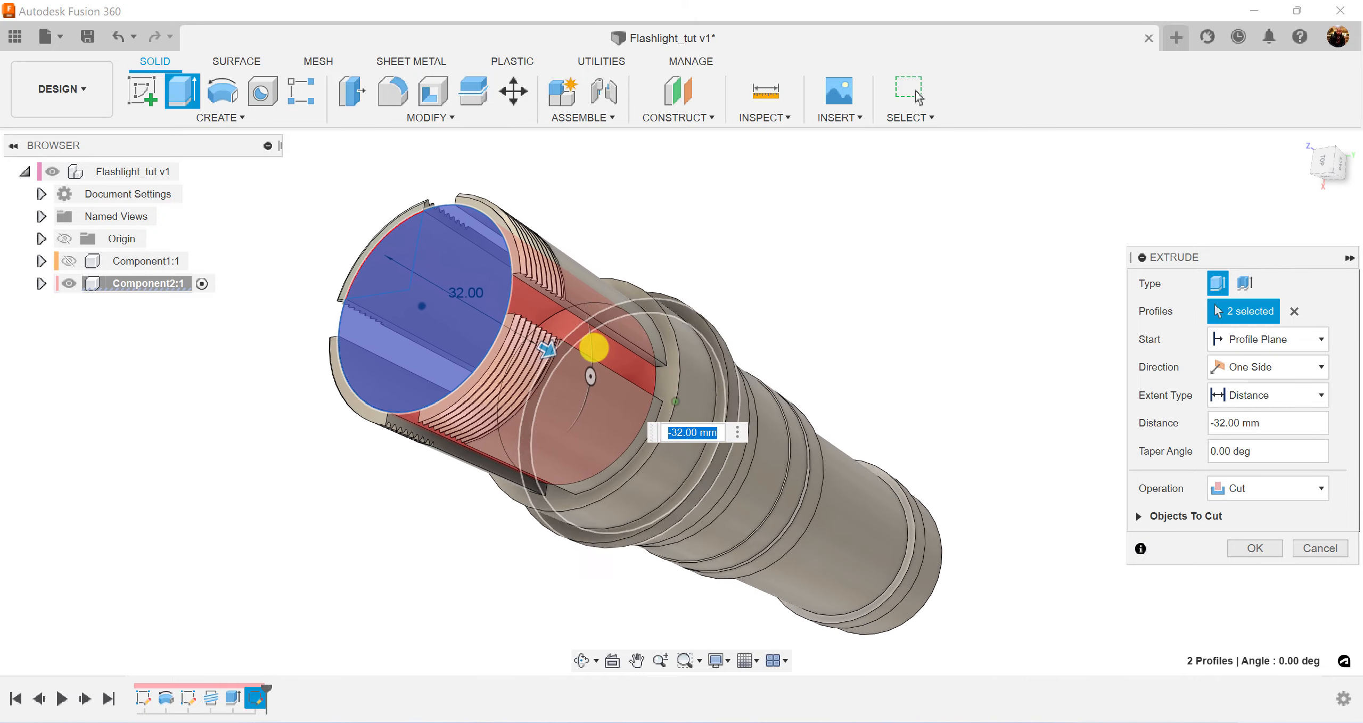
pyautogui.click(1257, 549)
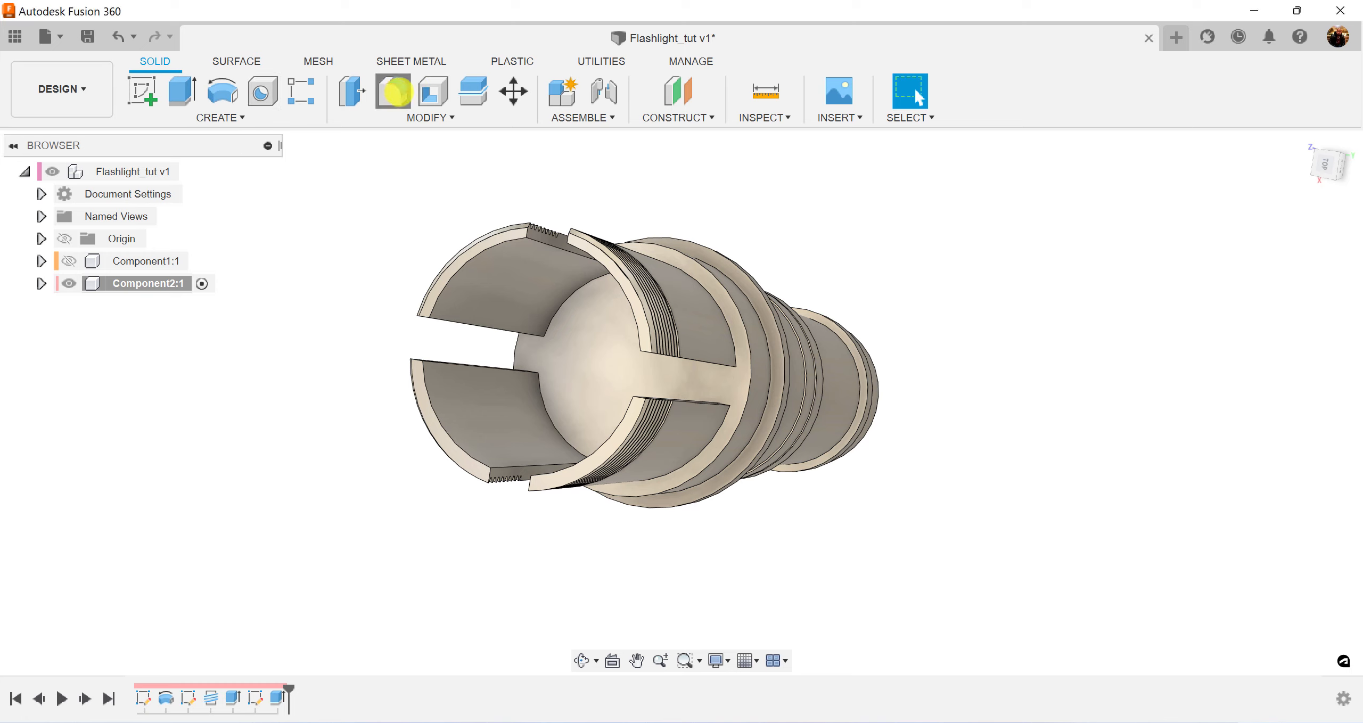
# Step: Fillet the circular edge at the base of the widest ring with a constant 10 mm radius
pyautogui.click(394, 91)
pyautogui.keyDown('shift'); pyautogui.moveTo(793, 495); pyautogui.dragTo(542, 267, button='middle'); pyautogui.keyUp('shift')
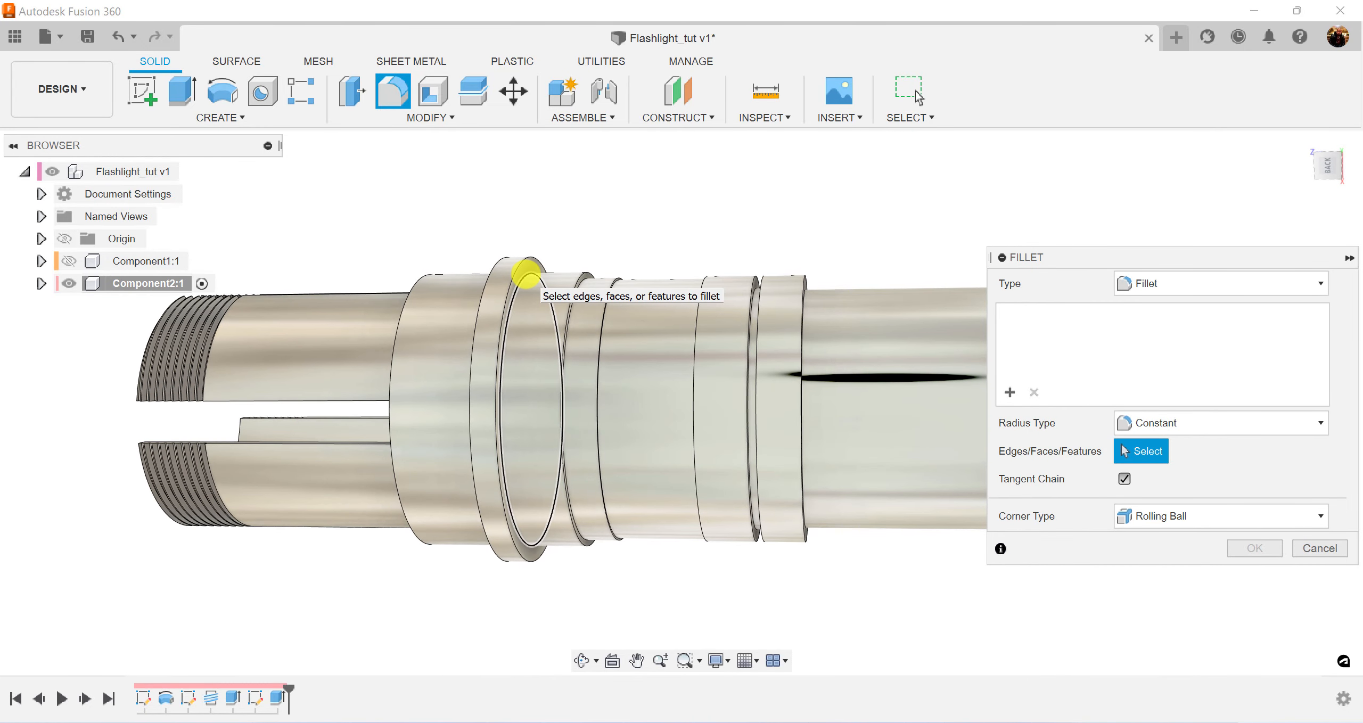
pyautogui.click(526, 274)
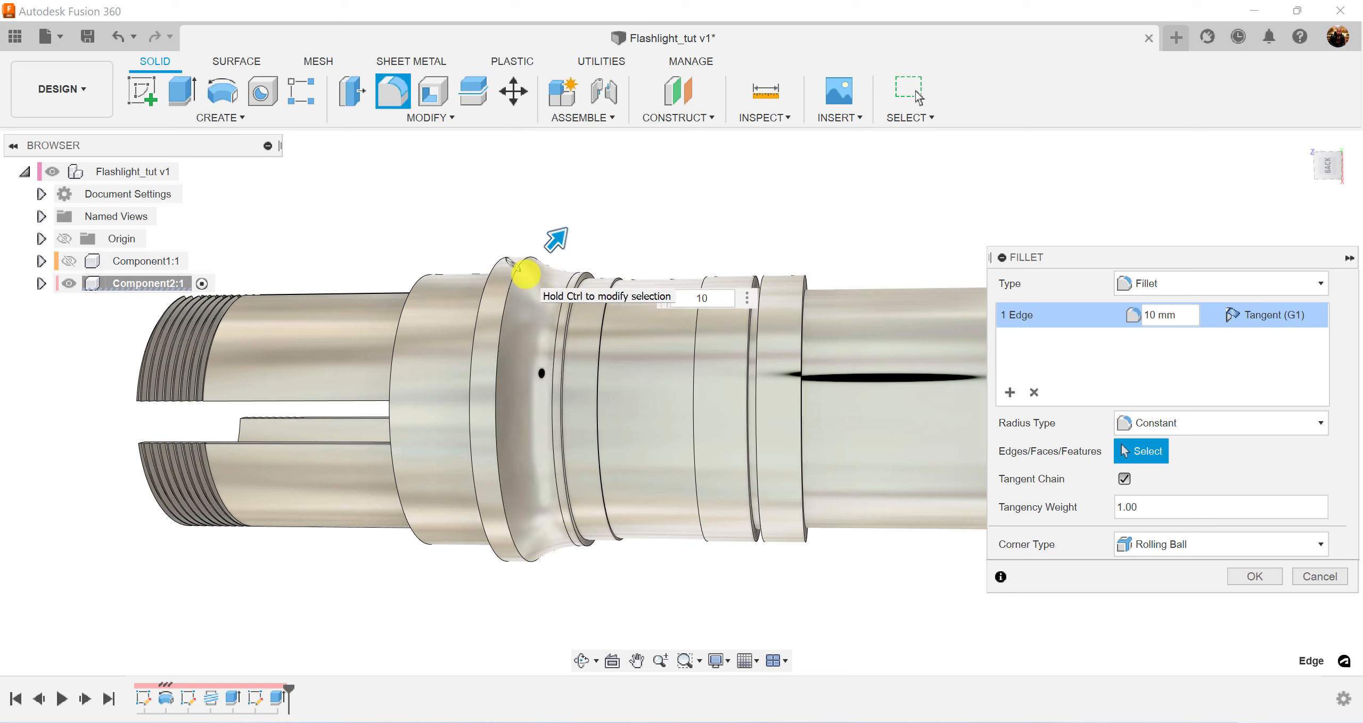
pyautogui.click(1272, 580)
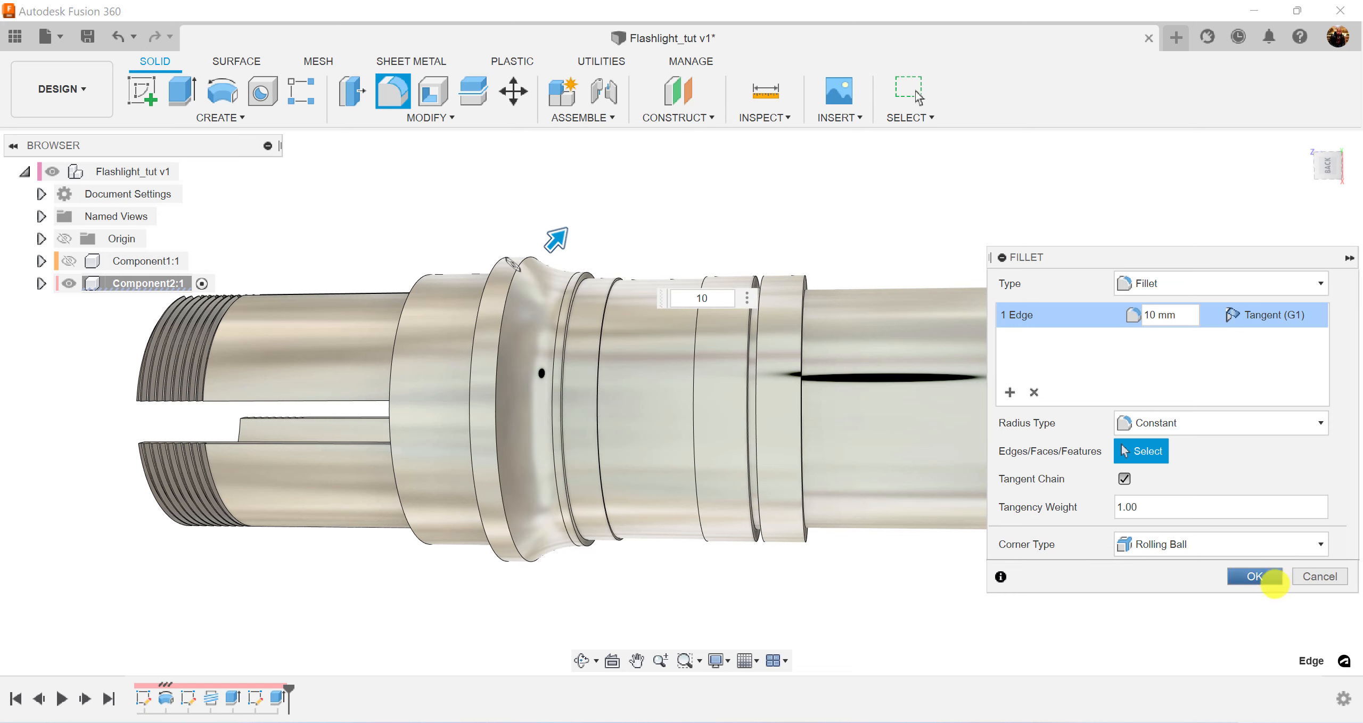
# Step: Start an equal-distance chamfer and select the face of the narrow groove beside the middle collar
pyautogui.keyDown('shift'); pyautogui.moveTo(961, 623); pyautogui.dragTo(493, 587, button='middle'); pyautogui.keyUp('shift')
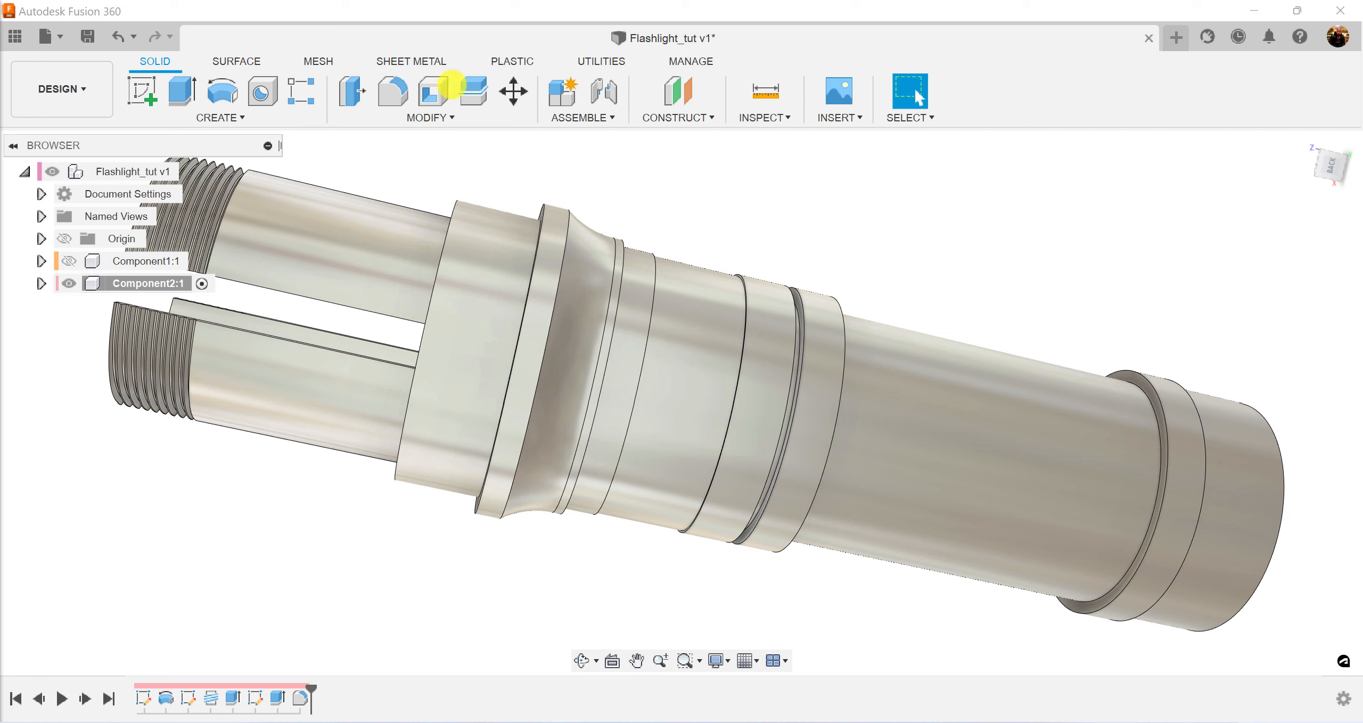
pyautogui.click(426, 117)
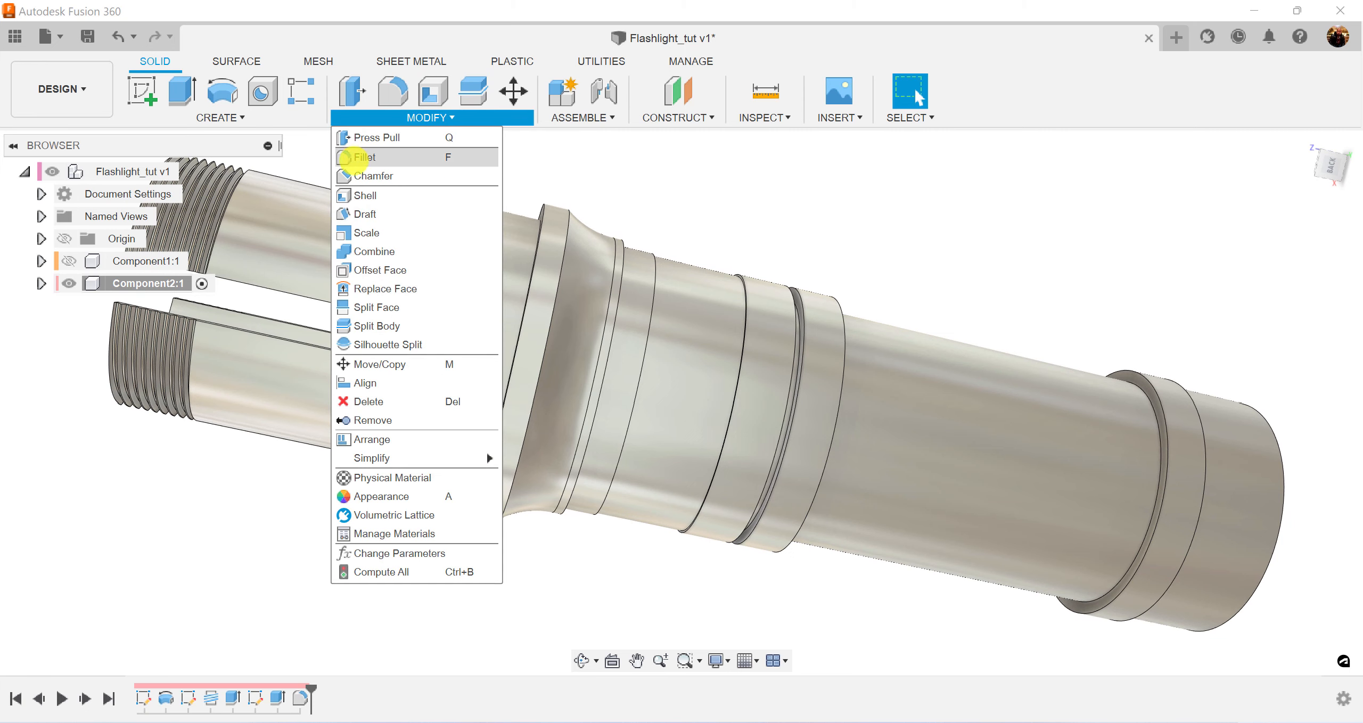
pyautogui.click(365, 175)
pyautogui.keyDown('shift'); pyautogui.moveTo(542, 608); pyautogui.dragTo(550, 596, button='middle'); pyautogui.keyUp('shift')
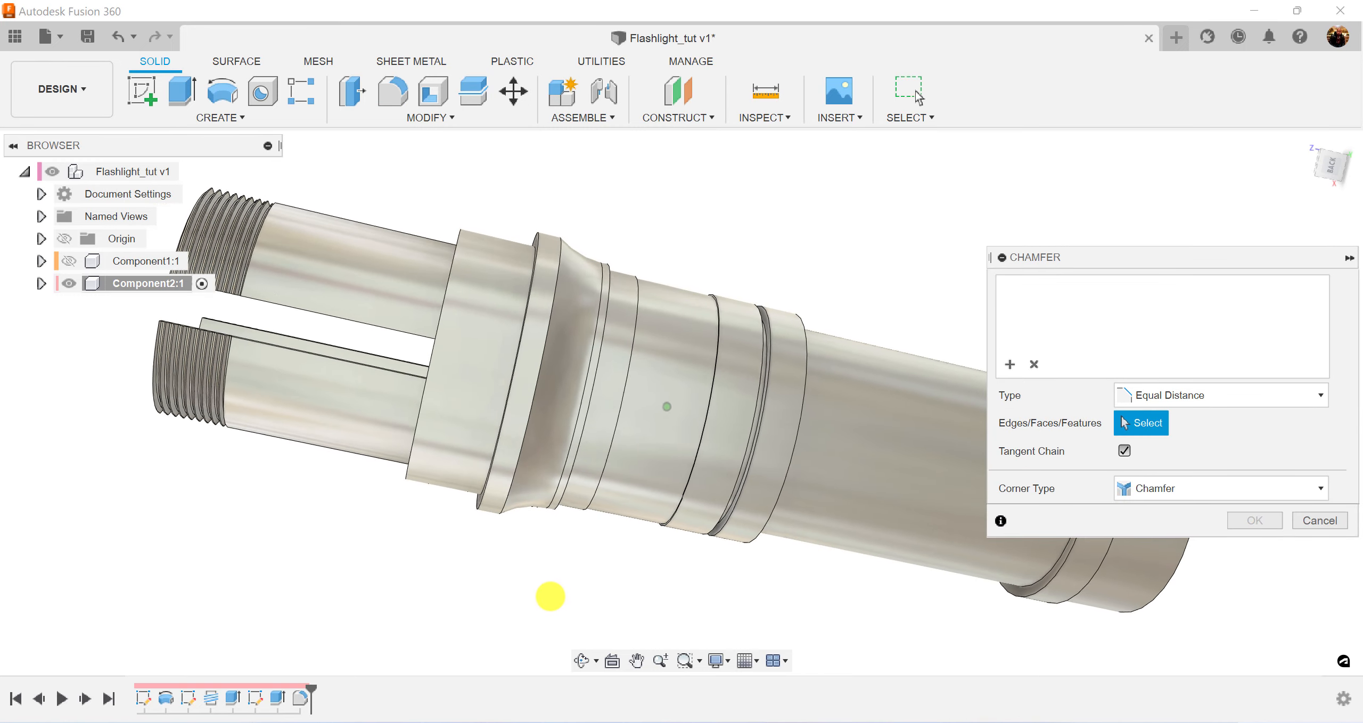
pyautogui.scroll(10, 550, 596)
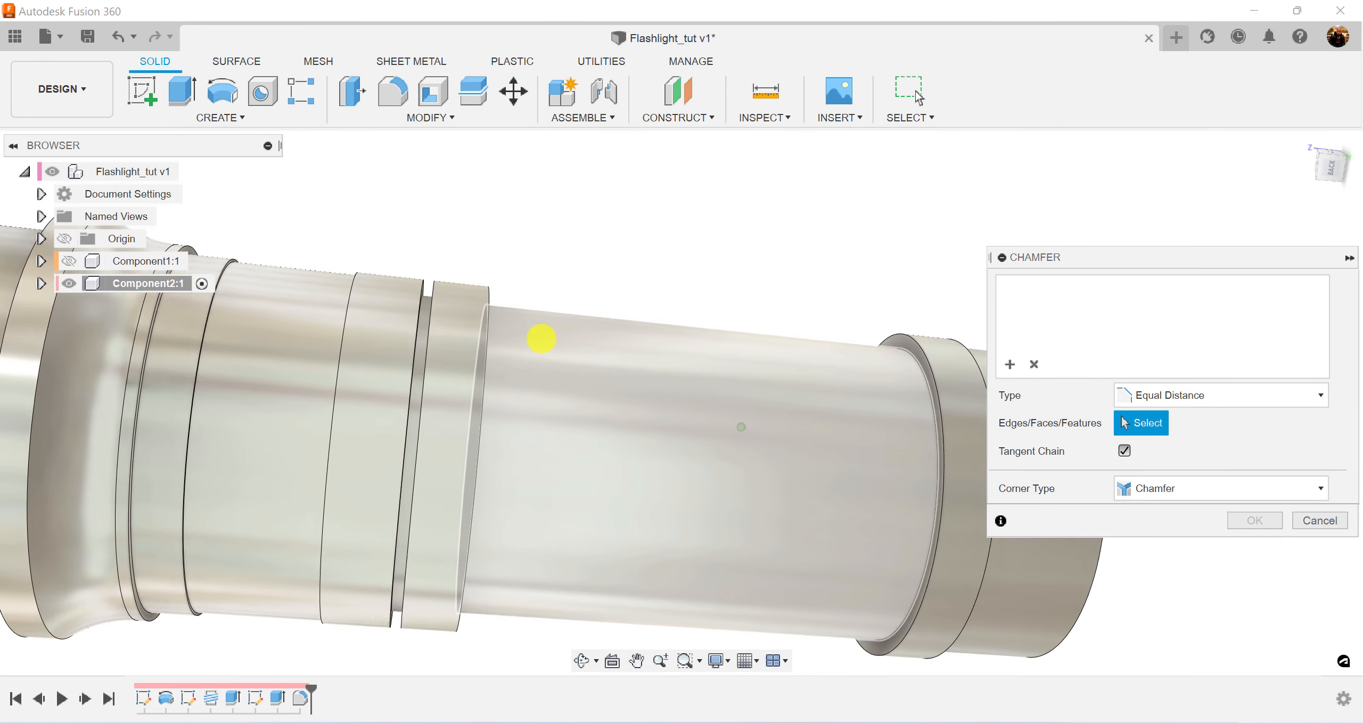
pyautogui.keyDown('shift'); pyautogui.moveTo(542, 338); pyautogui.dragTo(453, 371, button='middle'); pyautogui.keyUp('shift')
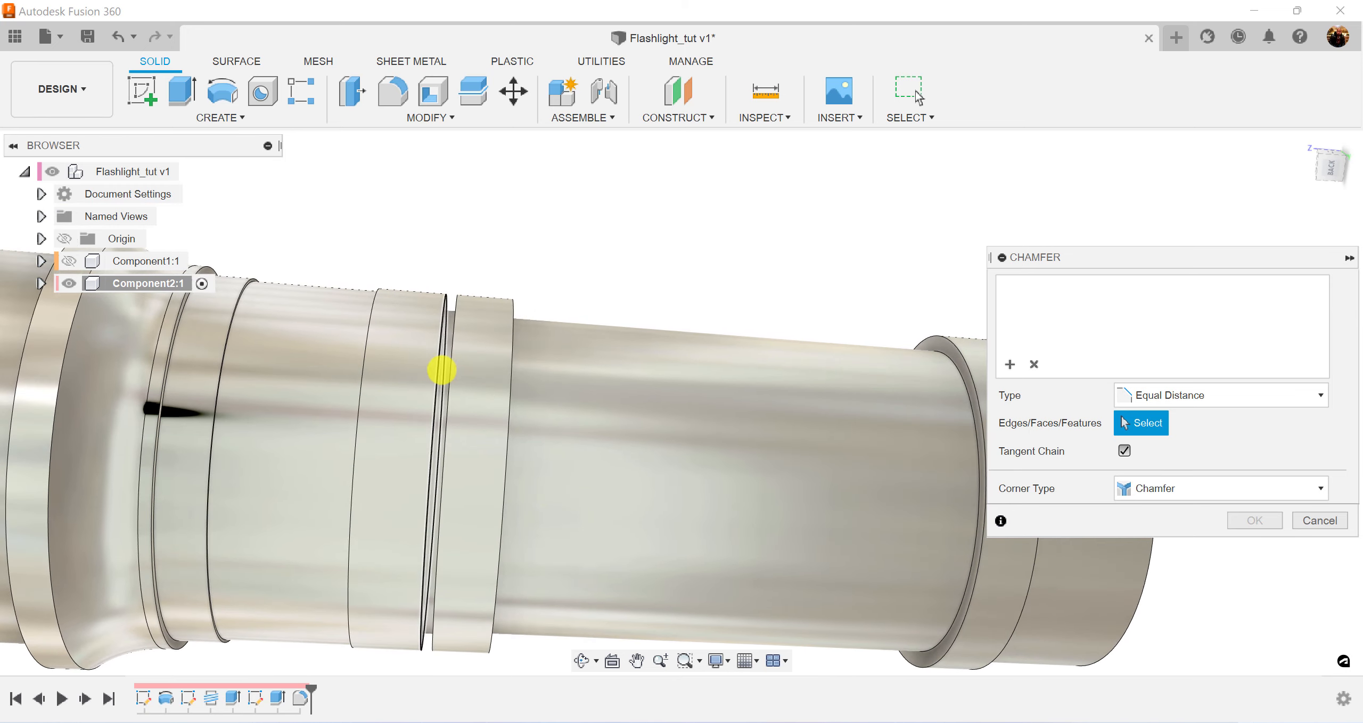
pyautogui.scroll(5, 441, 369)
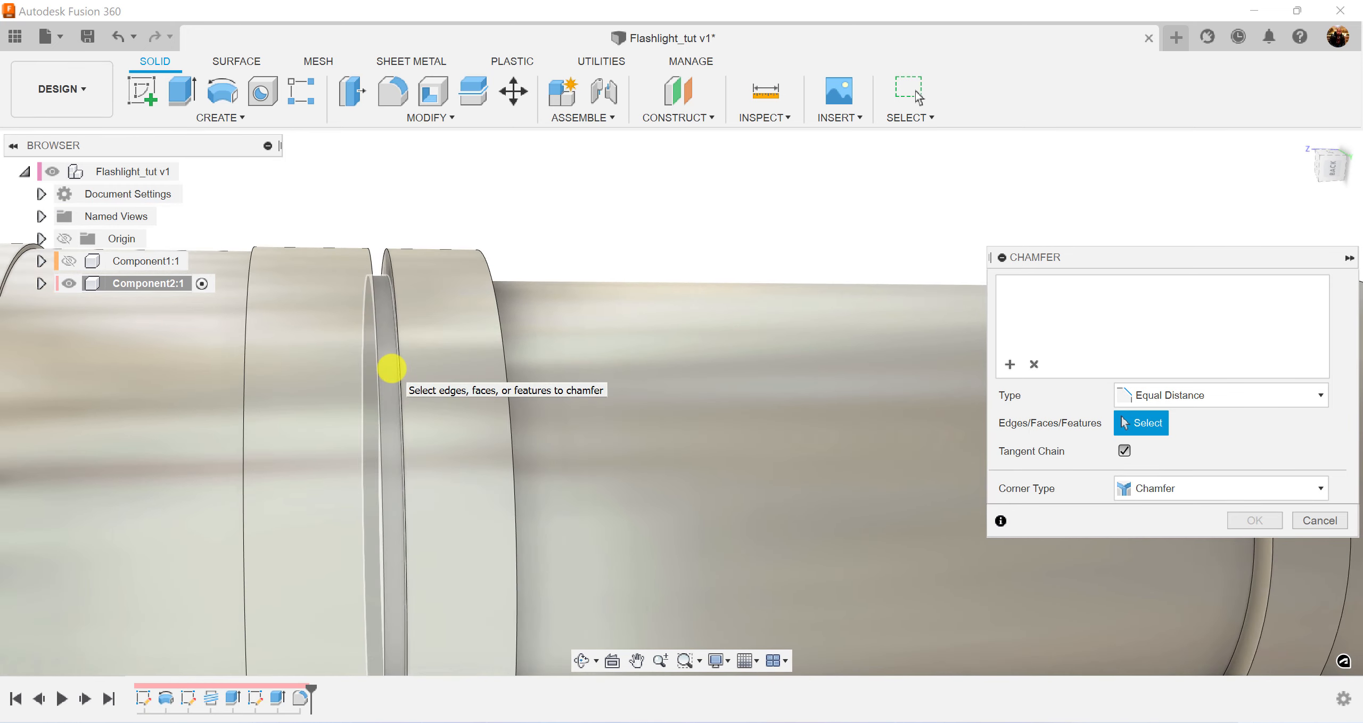
pyautogui.click(391, 368)
pyautogui.scroll(-5, 733, 422)
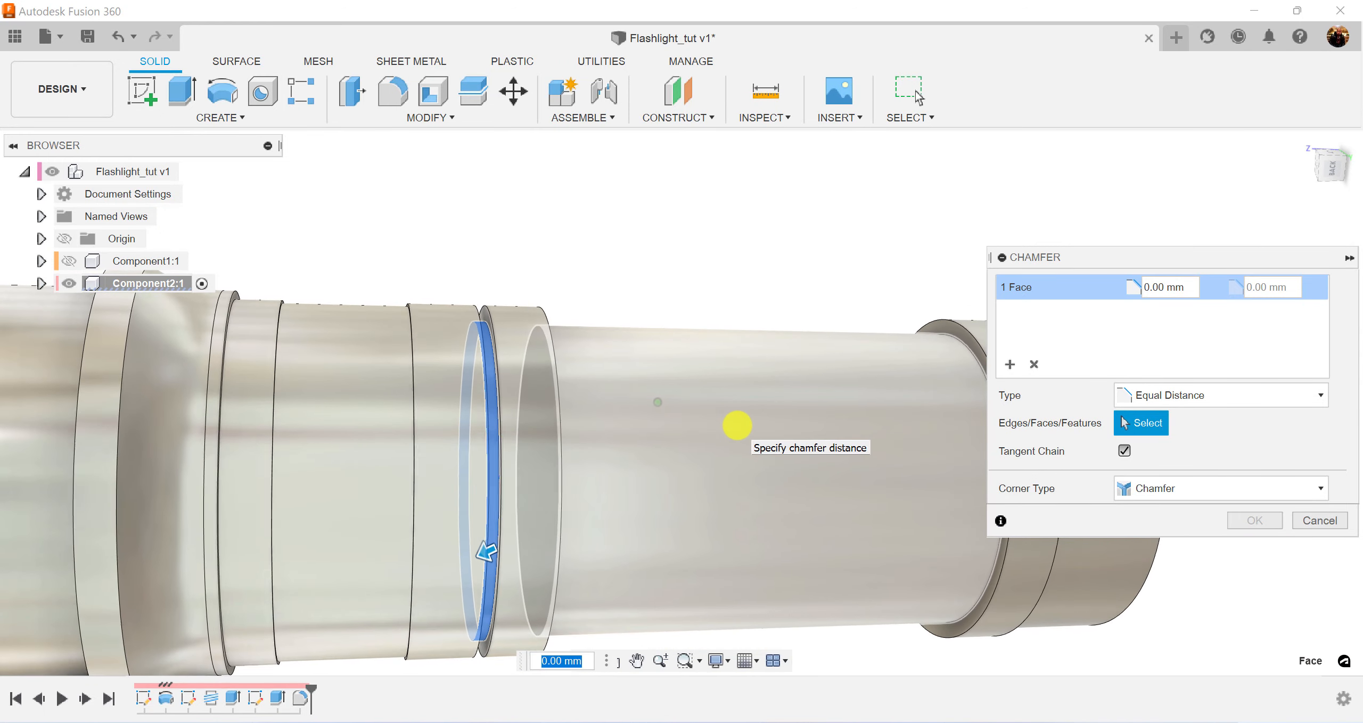
# Step: Add the inner circular edge at the tail-end collar to the chamfer selection and set the distance to 0.5 mm
pyautogui.scroll(-4, 737, 424)
pyautogui.keyDown('shift'); pyautogui.moveTo(736, 423); pyautogui.dragTo(900, 405, button='middle'); pyautogui.keyUp('shift')
pyautogui.click(900, 405)
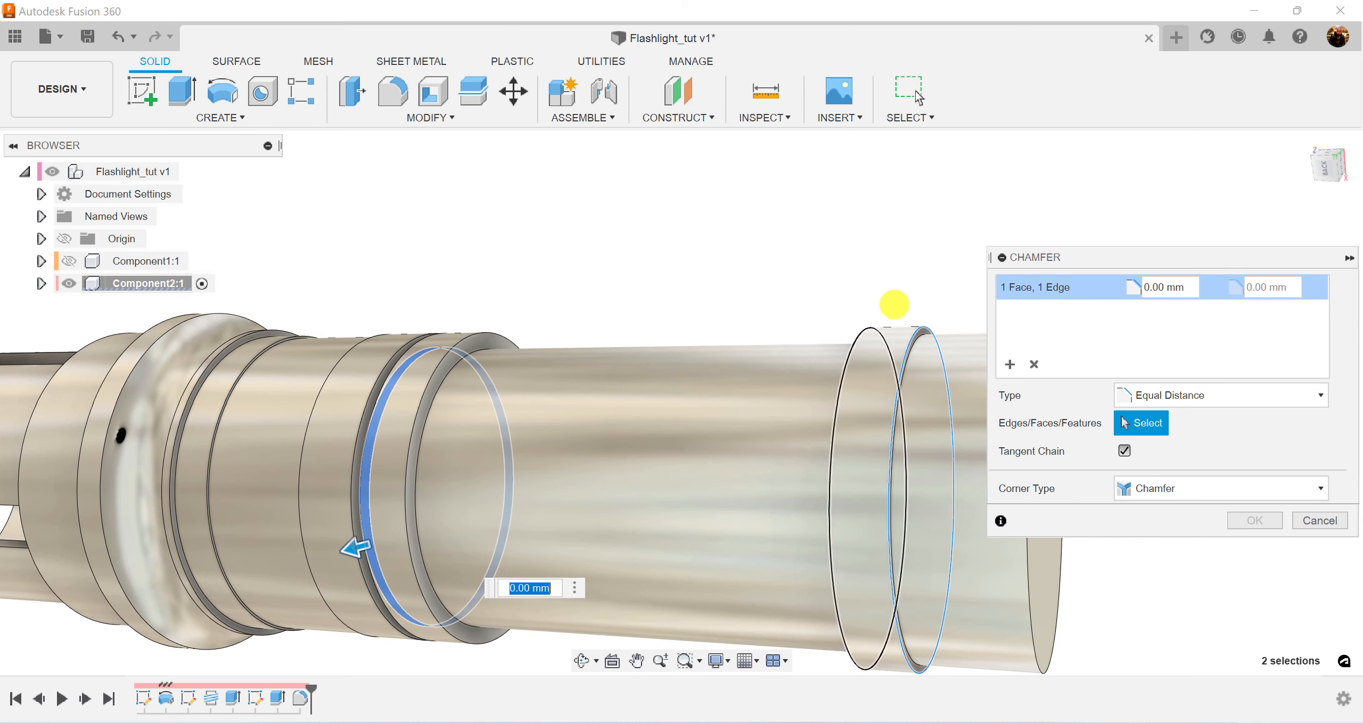
pyautogui.click(912, 345)
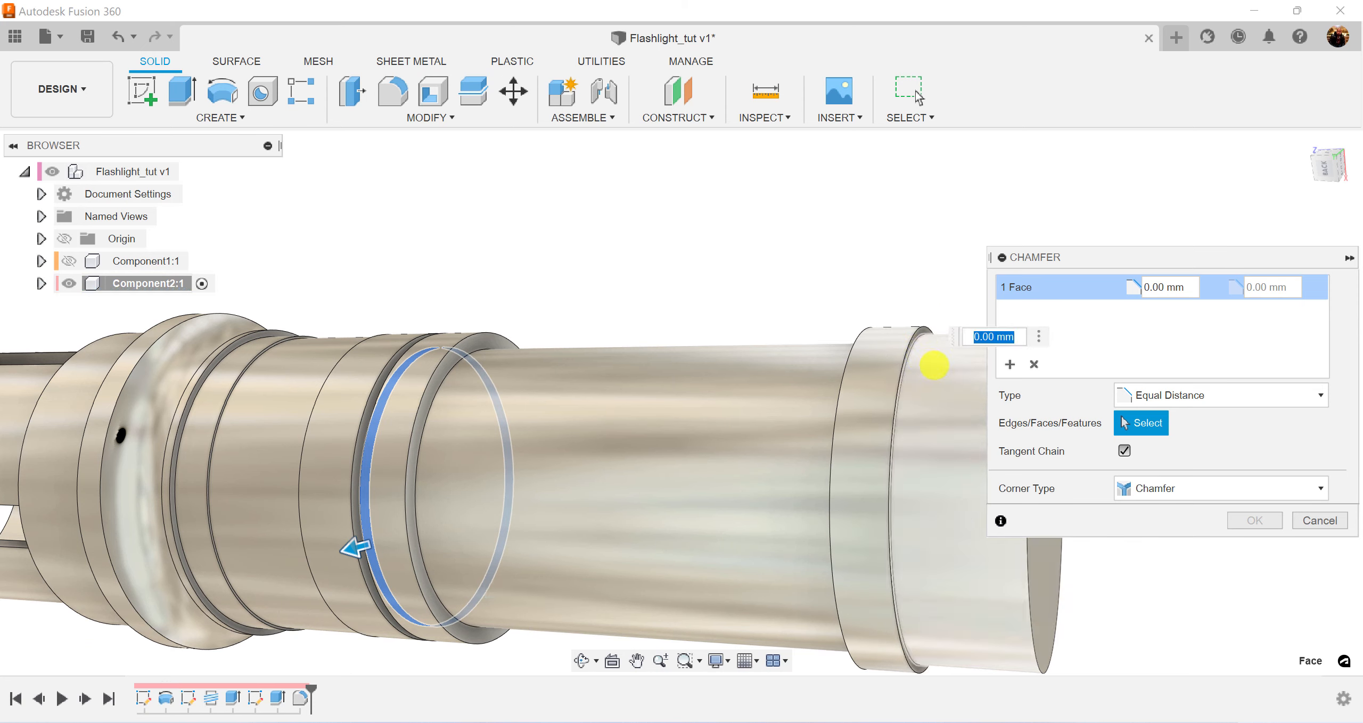
pyautogui.click(913, 354)
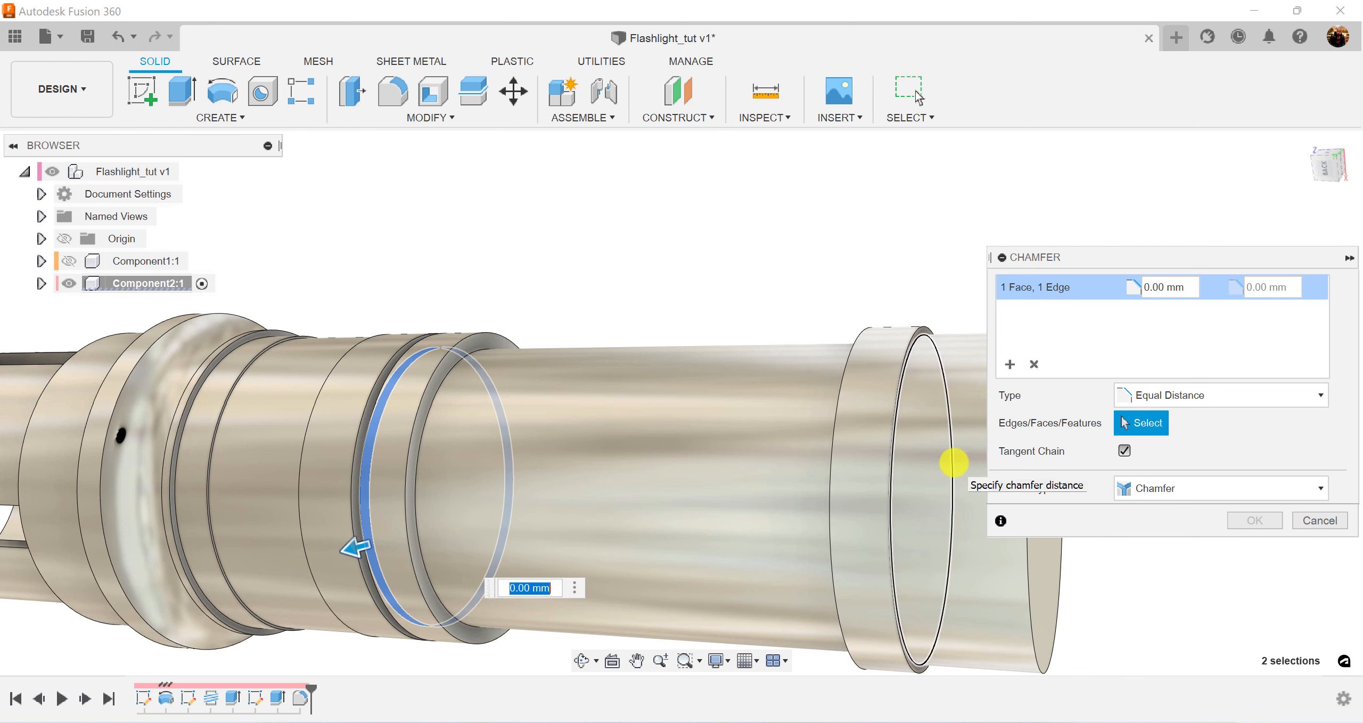
pyautogui.write('.5')
pyautogui.press('Return')
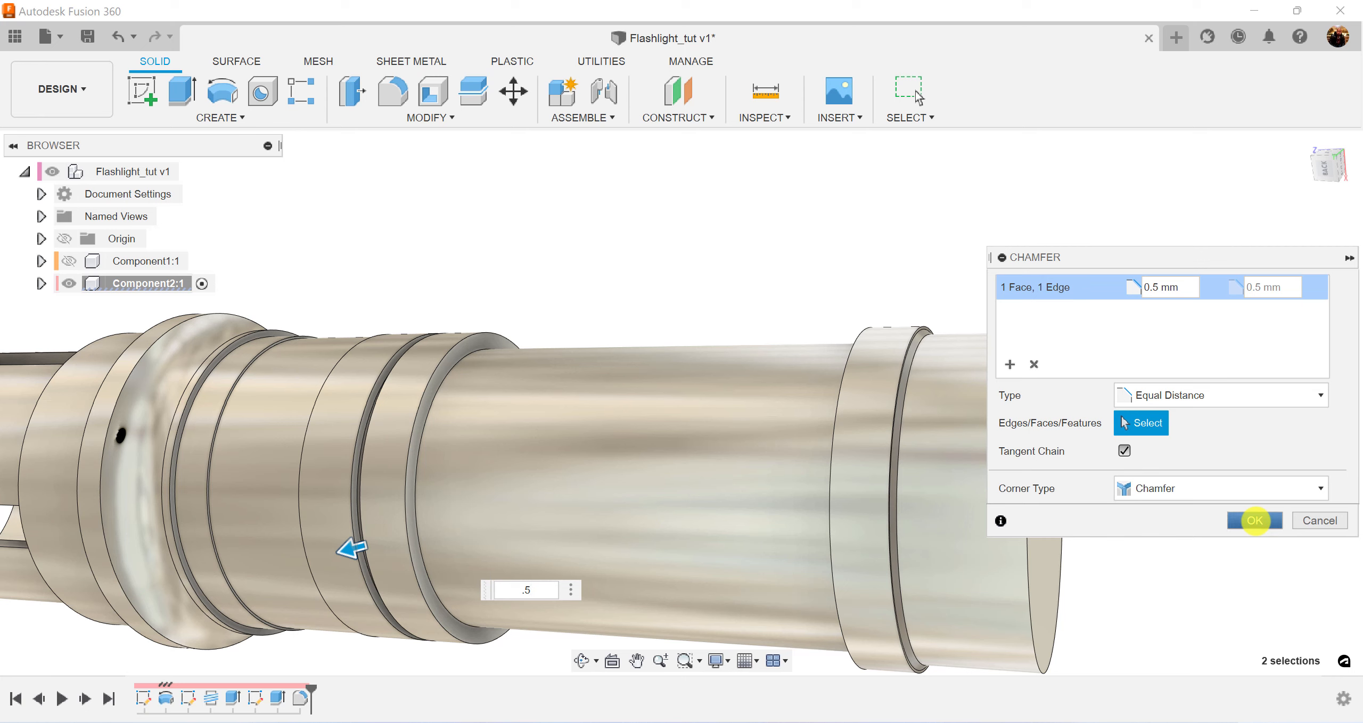
# Step: Complete the 0.5 mm chamfer, and chamfer both circular edges where the long barrel meets the middle and tail-end collars by 1.5 mm
pyautogui.click(1255, 520)
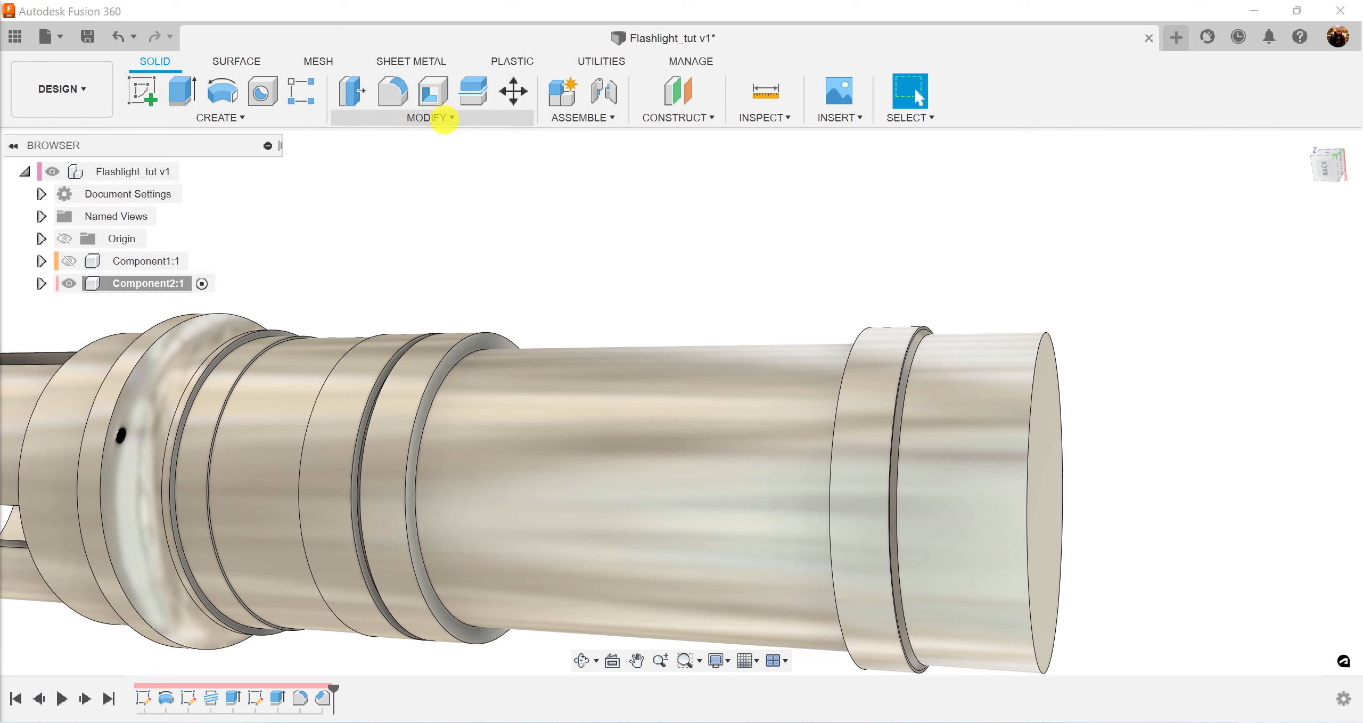
pyautogui.click(441, 118)
pyautogui.click(397, 173)
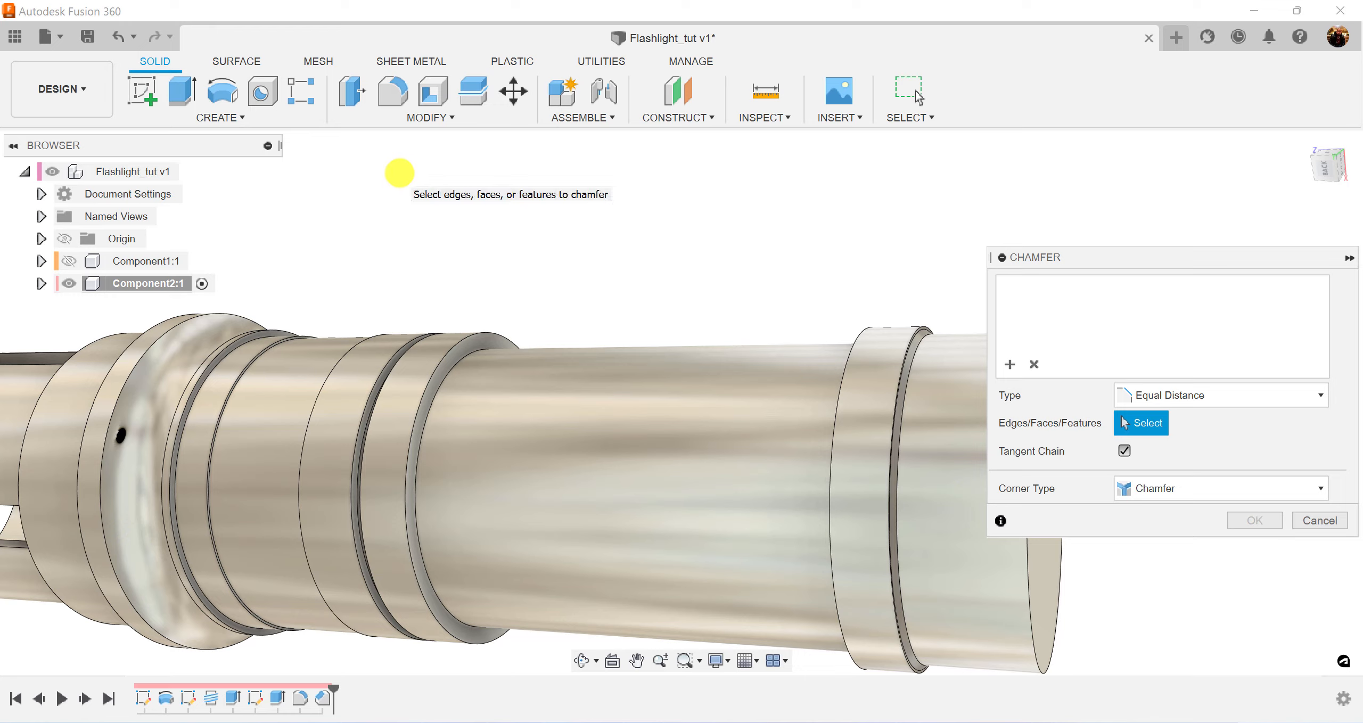
pyautogui.keyDown('shift'); pyautogui.moveTo(796, 292); pyautogui.dragTo(474, 410, button='middle'); pyautogui.keyUp('shift')
pyautogui.click(806, 374)
pyautogui.click(467, 413)
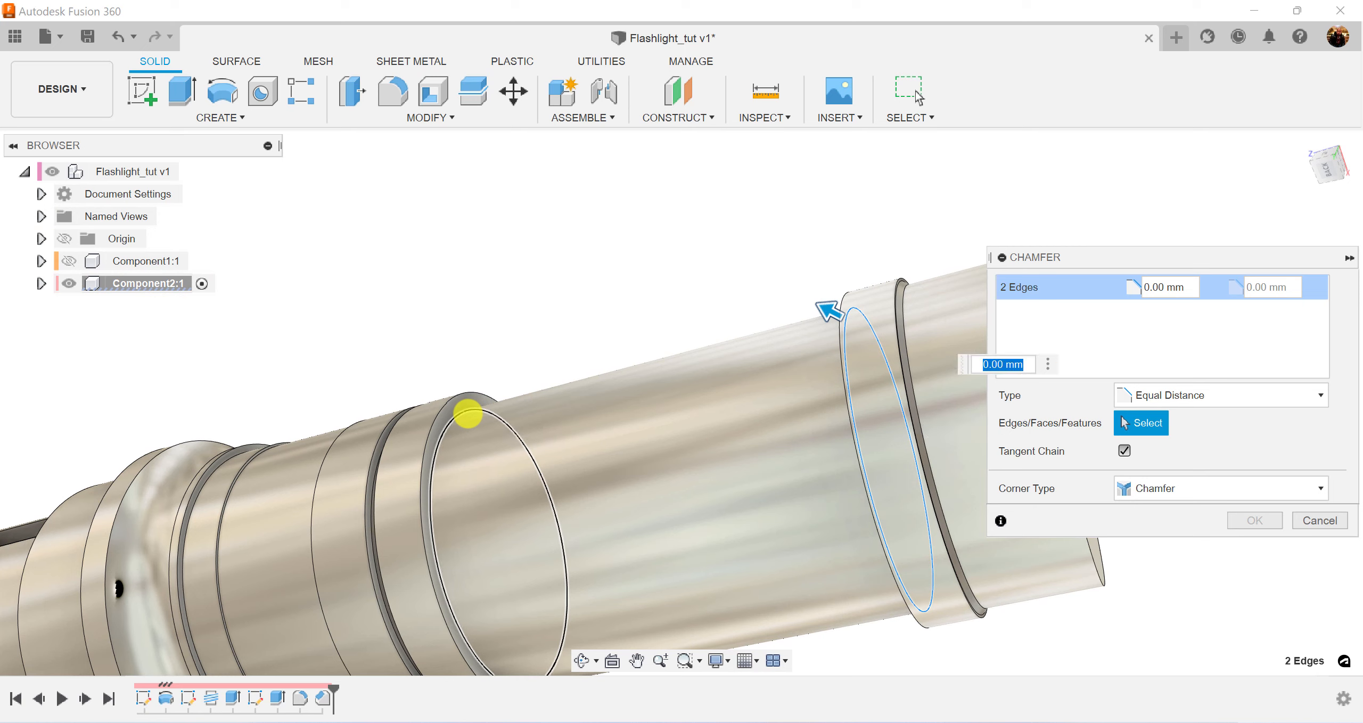
pyautogui.press('Return')
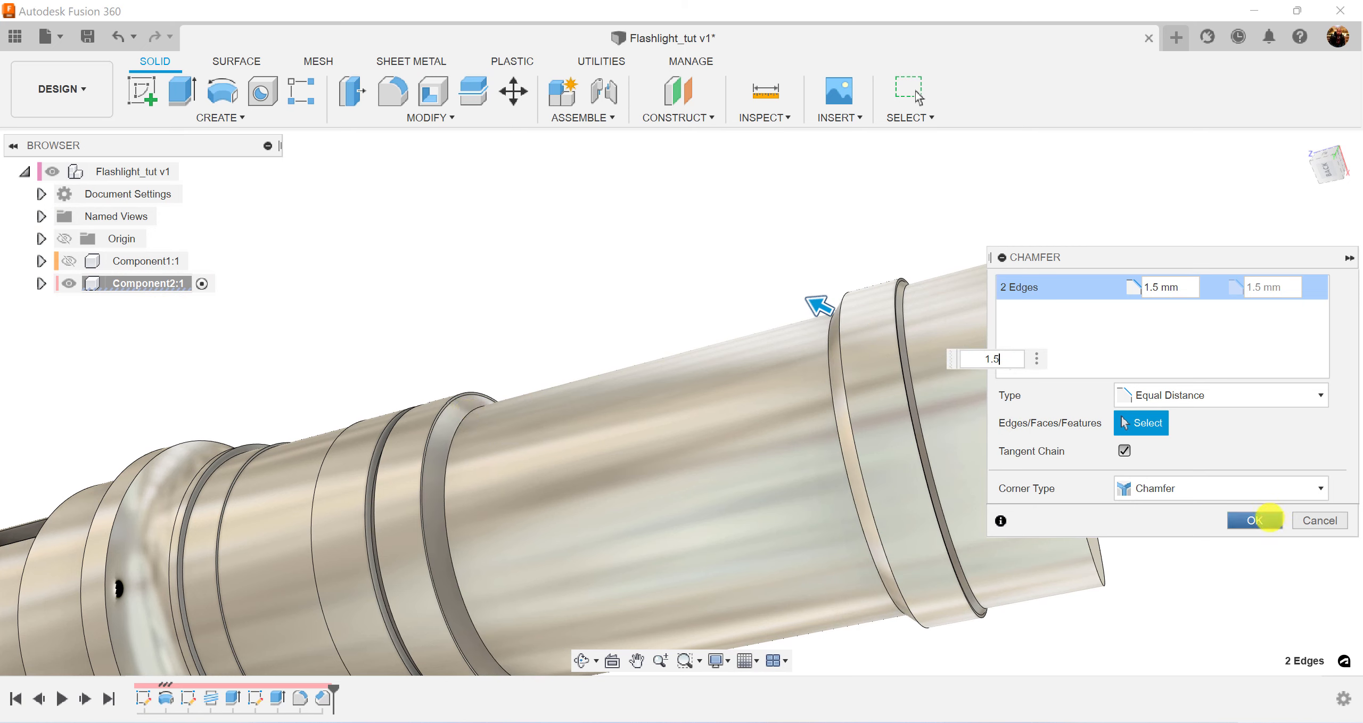
pyautogui.click(1254, 520)
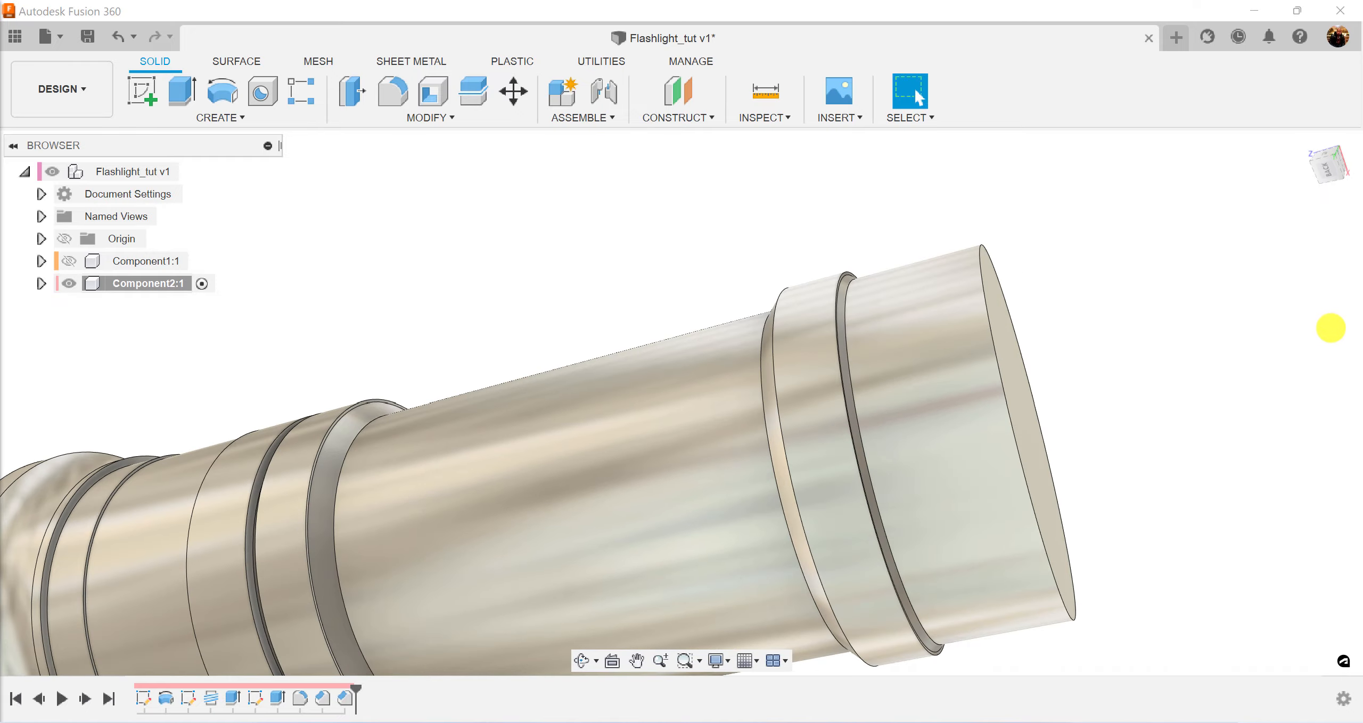
# Step: Create a sketch on the flat tail-end face and draw an 18 mm diameter circle centred on the origin
pyautogui.click(1313, 336)
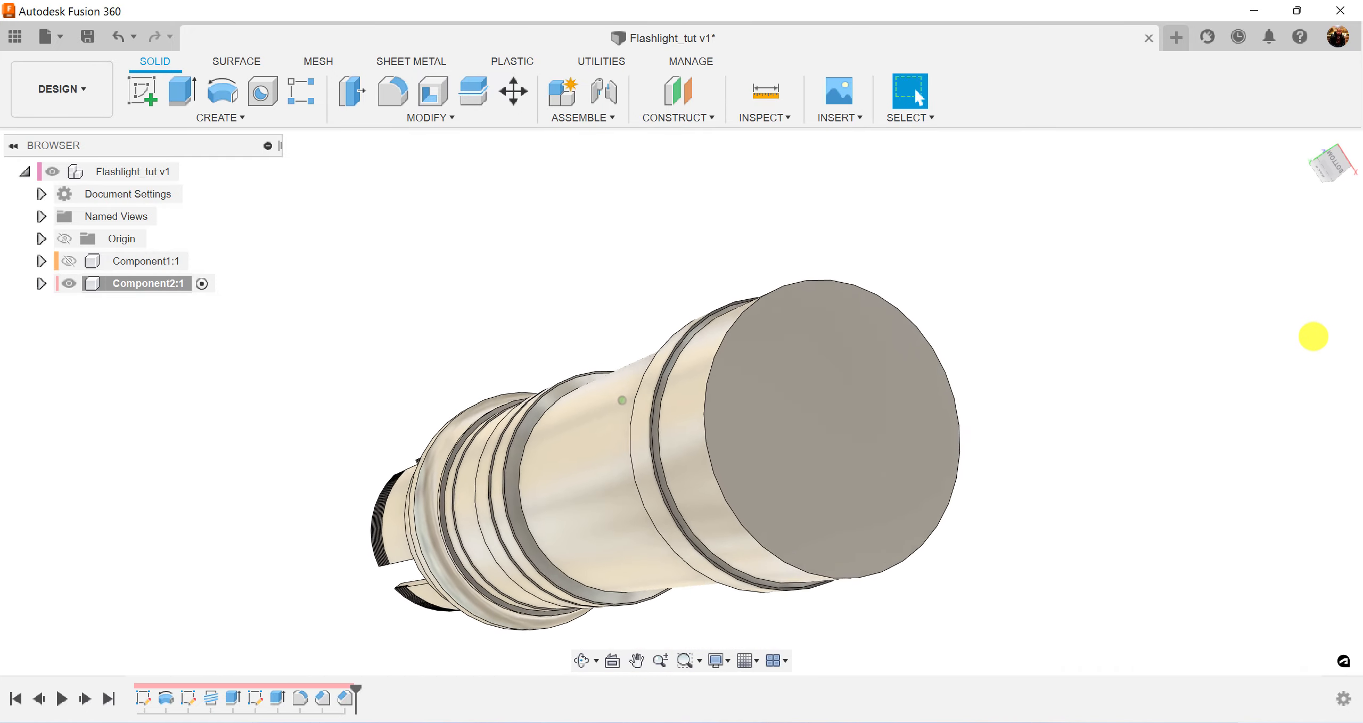
pyautogui.click(162, 105)
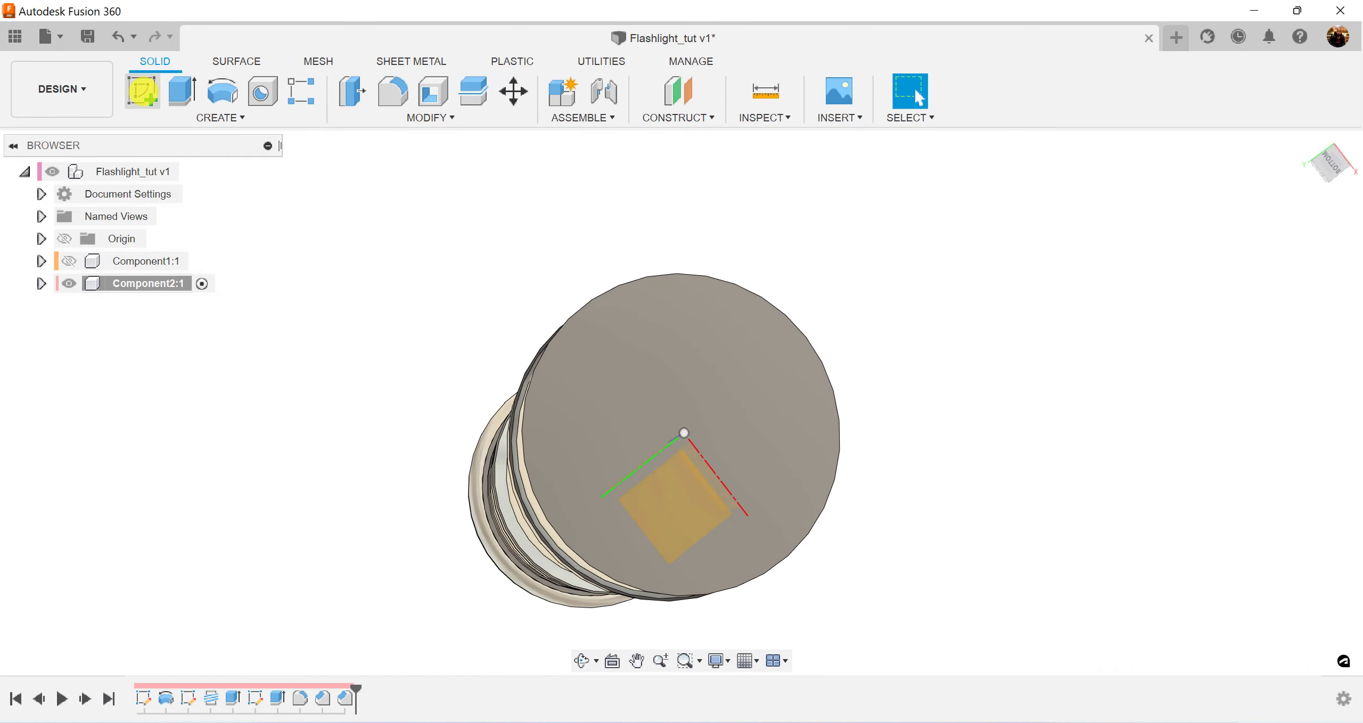
pyautogui.click(751, 387)
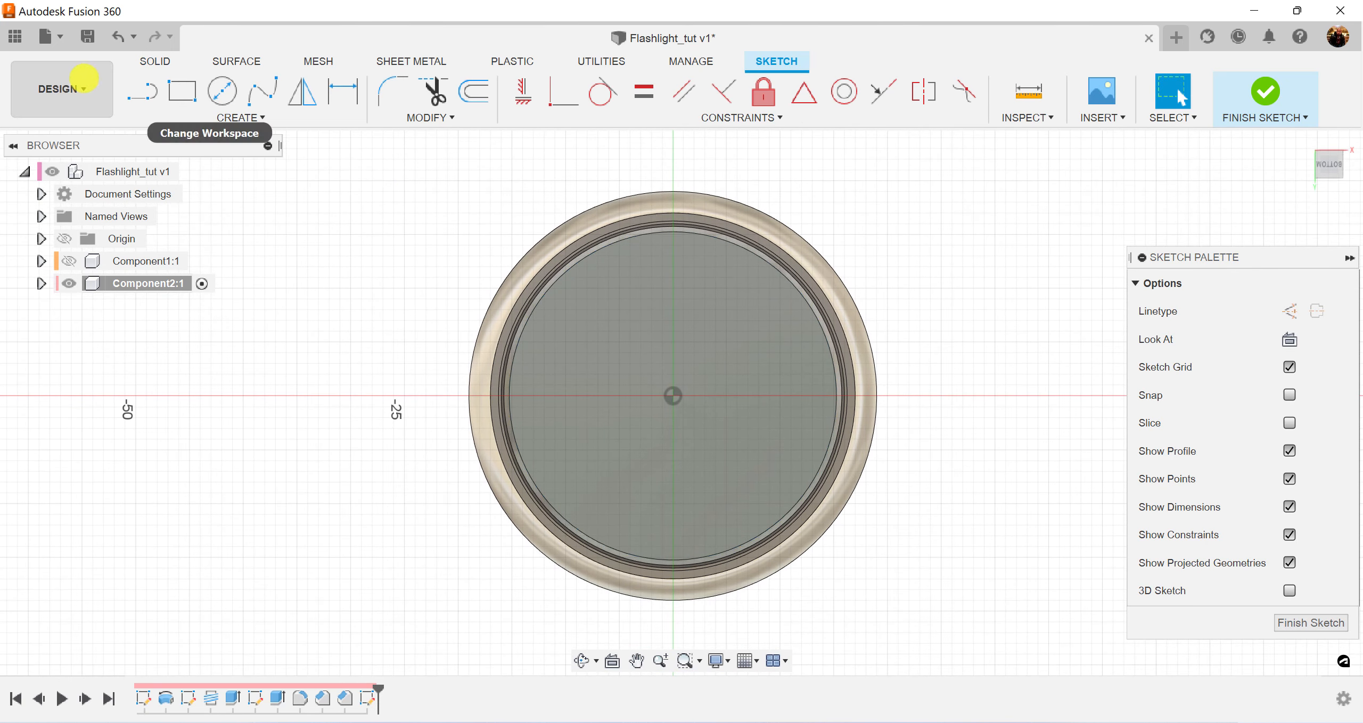
pyautogui.click(221, 91)
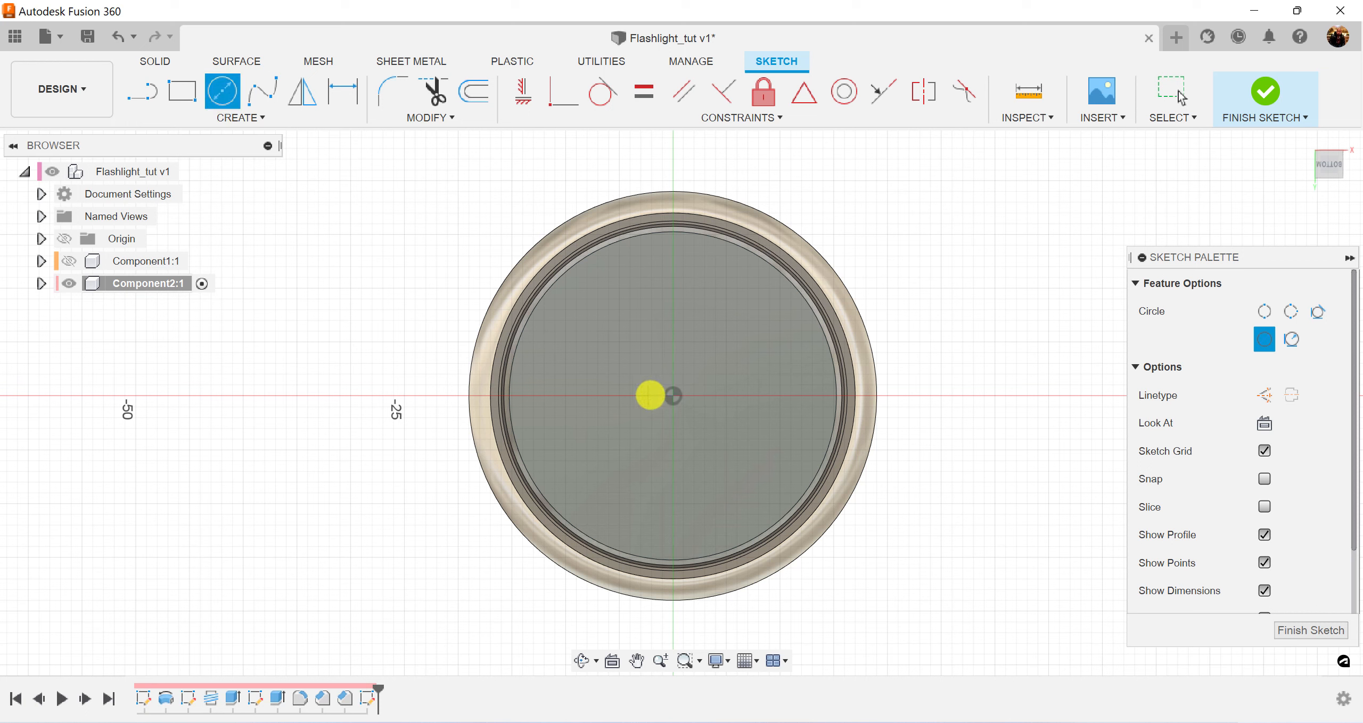
pyautogui.click(674, 397)
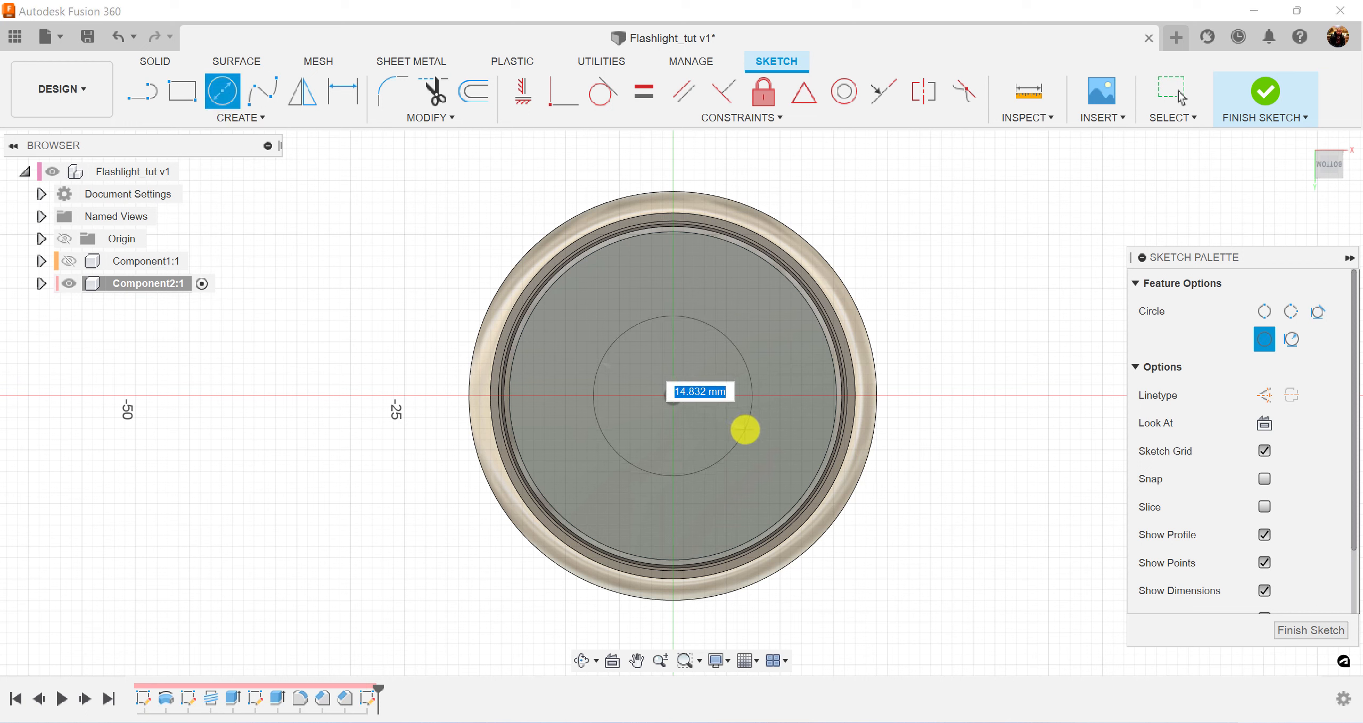
pyautogui.write('18')
pyautogui.press('Return')
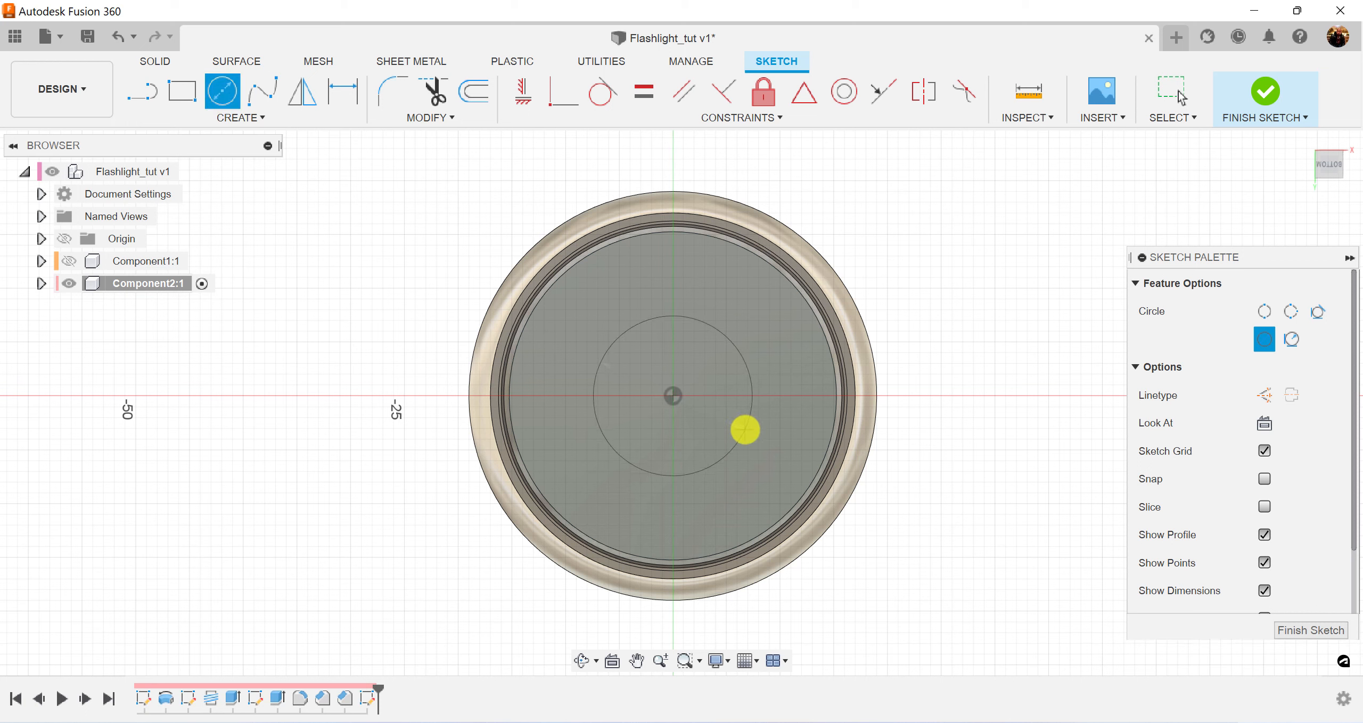
pyautogui.press('Escape')
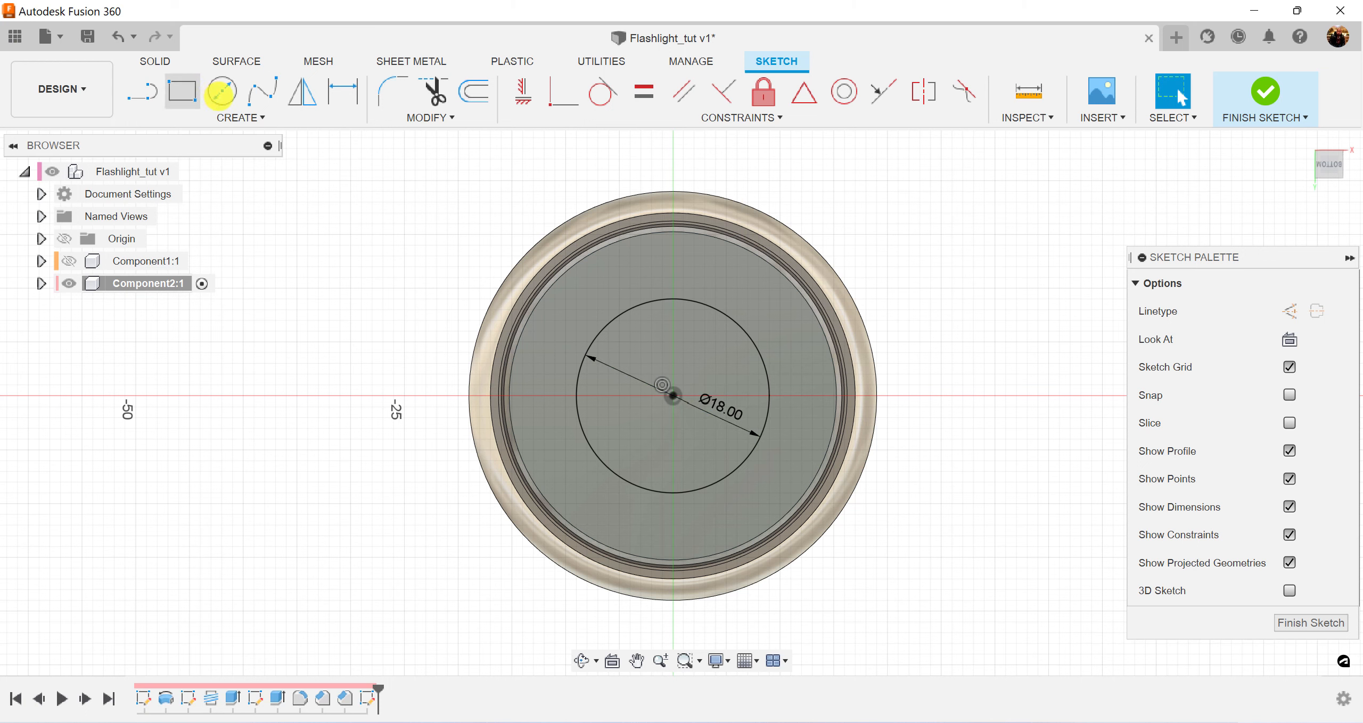
# Step: Add a concentric 27 mm diameter circle around the 18 mm circle
pyautogui.click(221, 91)
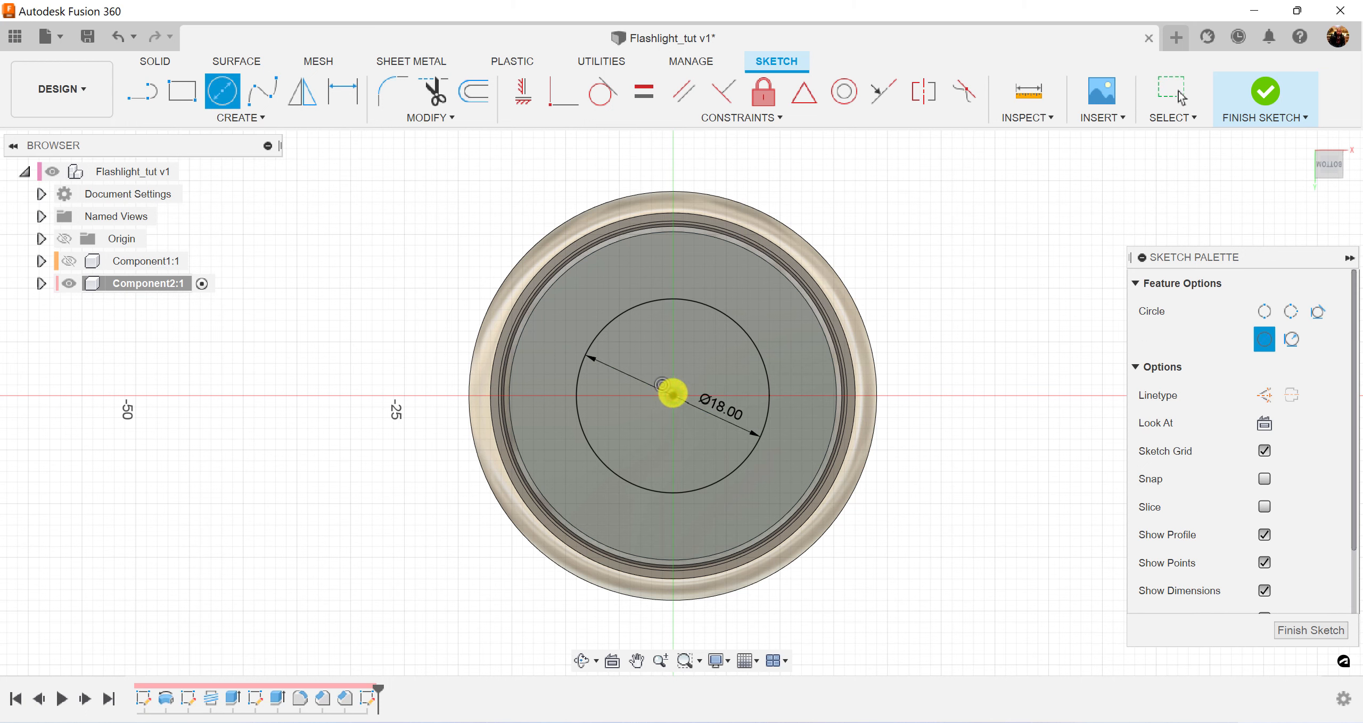
pyautogui.click(674, 395)
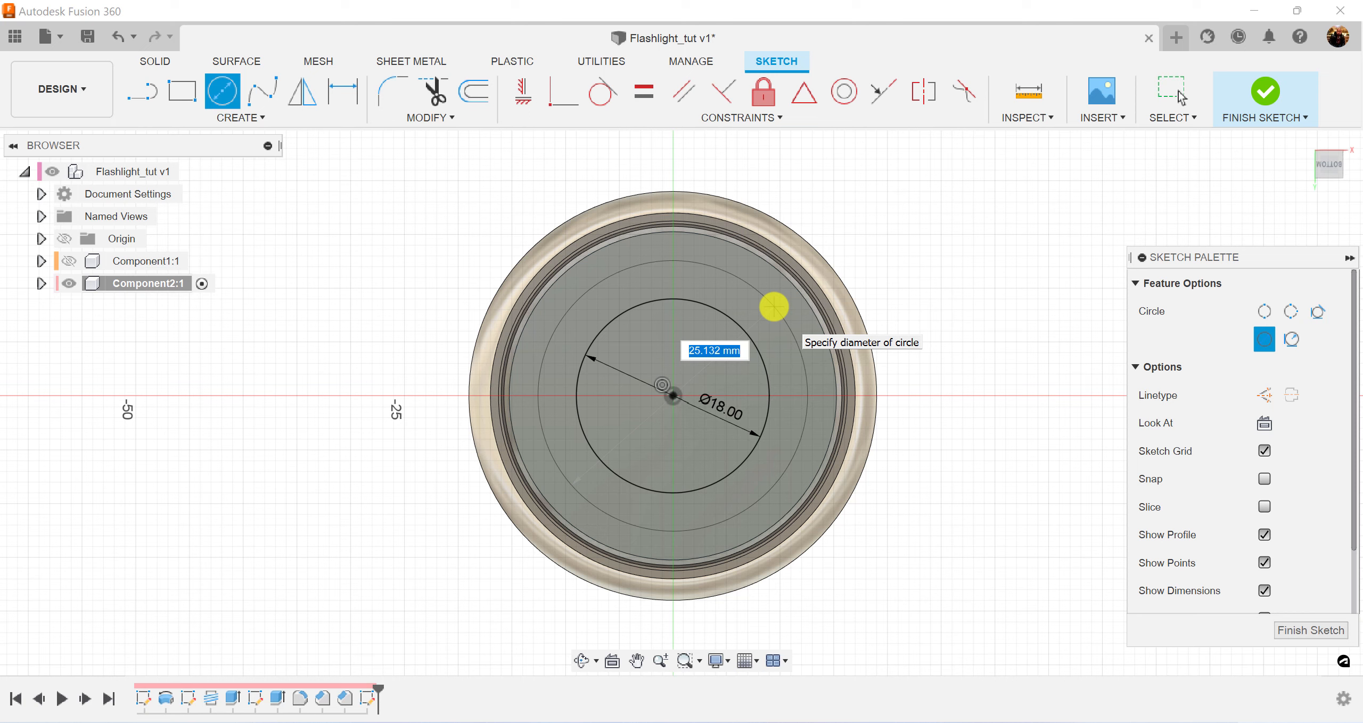
pyautogui.press('Return')
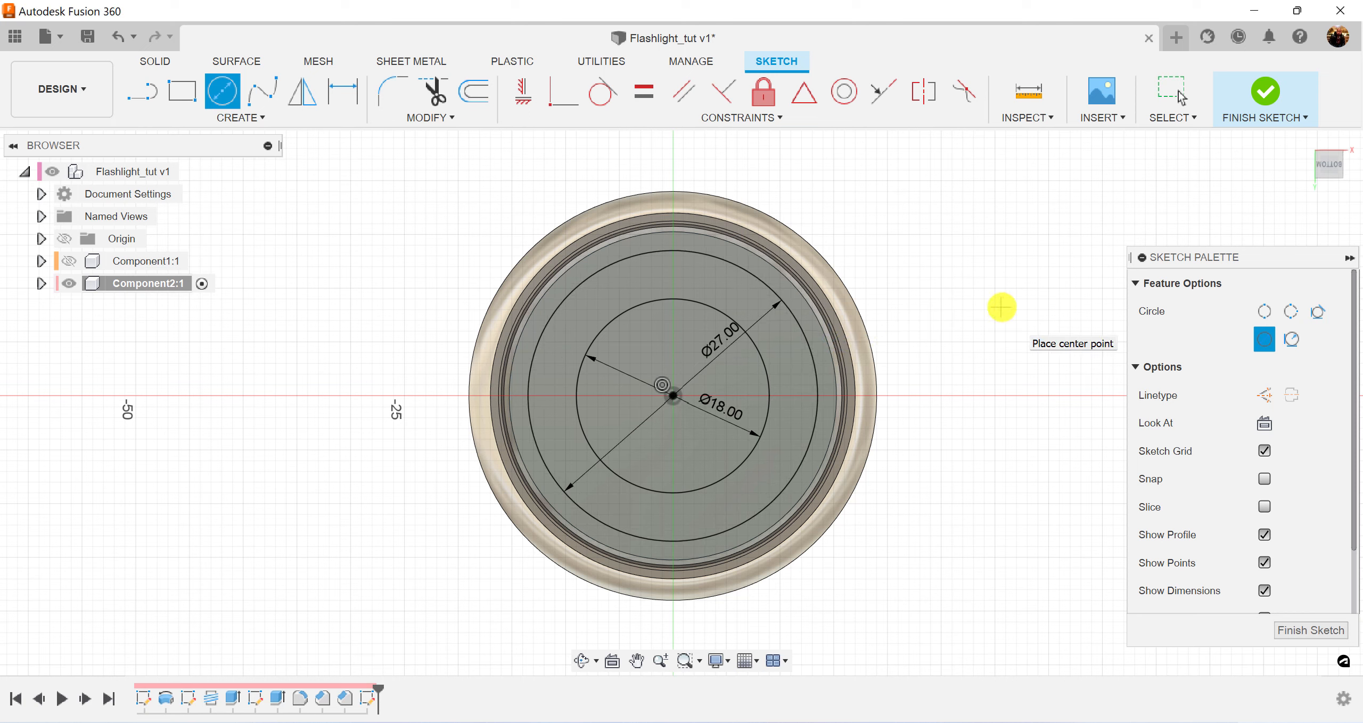
pyautogui.press('Escape')
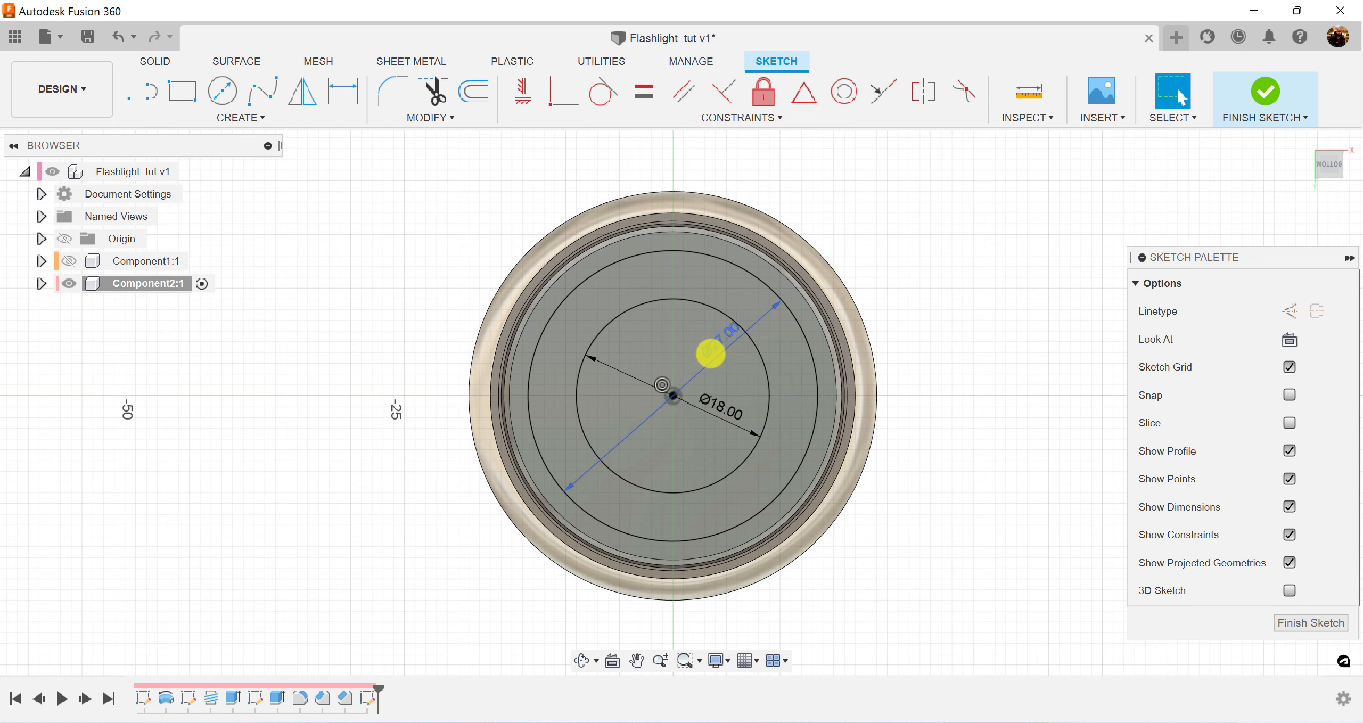
pyautogui.moveTo(709, 353)
pyautogui.mouseDown()
pyautogui.moveTo(746, 304)
pyautogui.moveTo(755, 312)
pyautogui.moveTo(711, 357)
pyautogui.mouseUp()
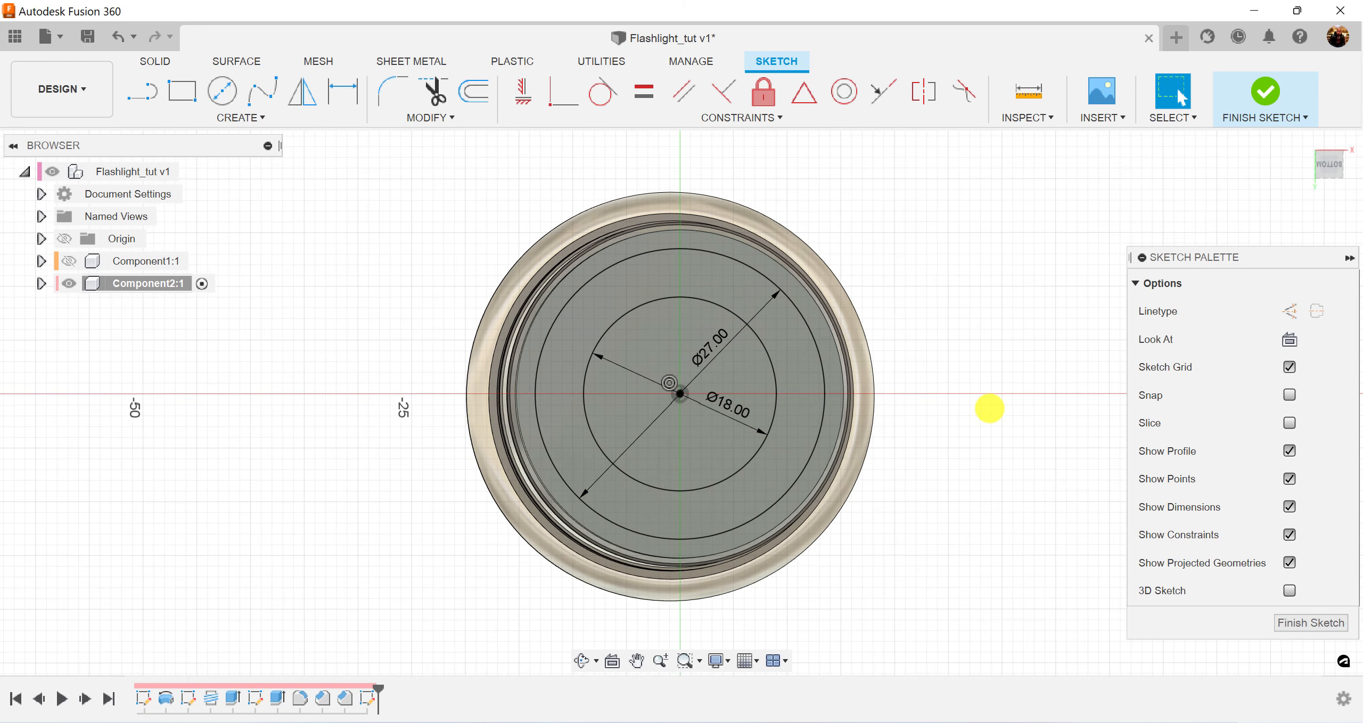
# Step: Finish the sketch and cut the inner circle profile 104 mm deep into the body from the tail end
pyautogui.moveTo(989, 408)
pyautogui.keyDown('shift'); pyautogui.mouseDown(button='middle')
pyautogui.moveTo(903, 371)
pyautogui.moveTo(888, 458)
pyautogui.mouseUp(button='middle'); pyautogui.keyUp('shift')
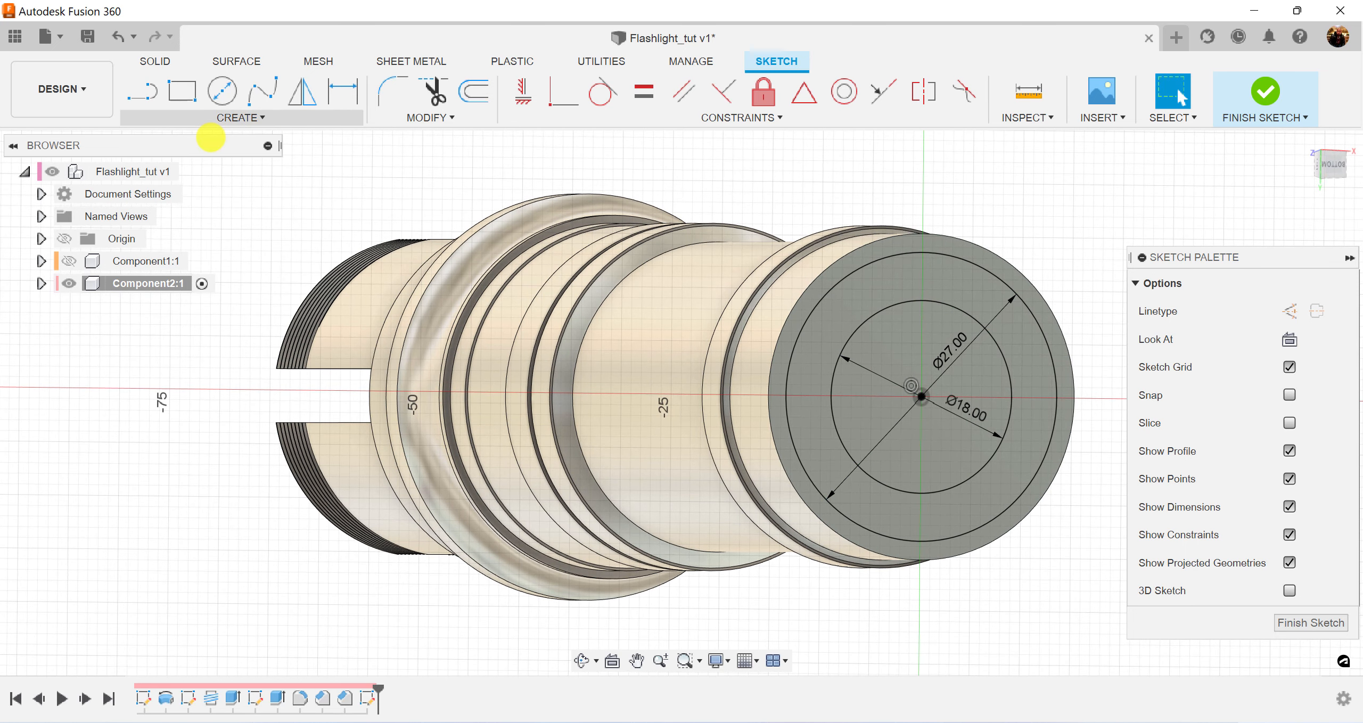
pyautogui.click(1280, 618)
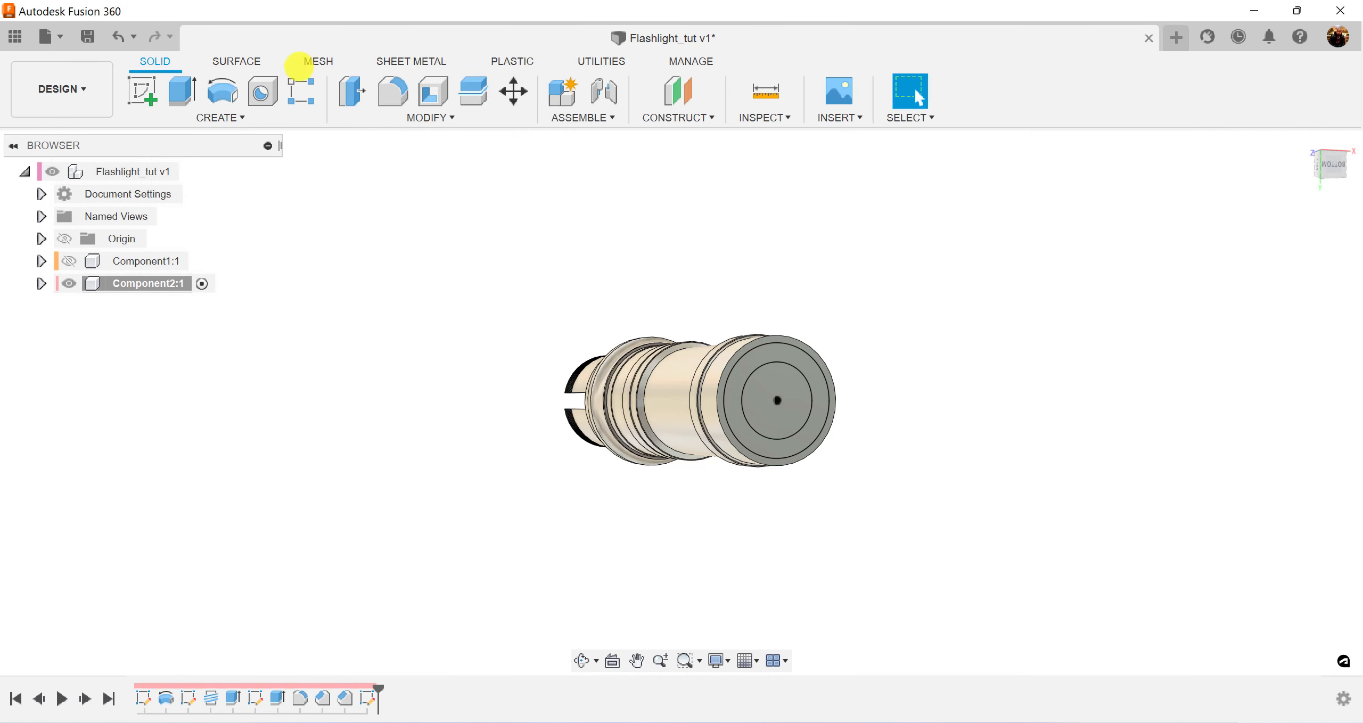
pyautogui.click(182, 91)
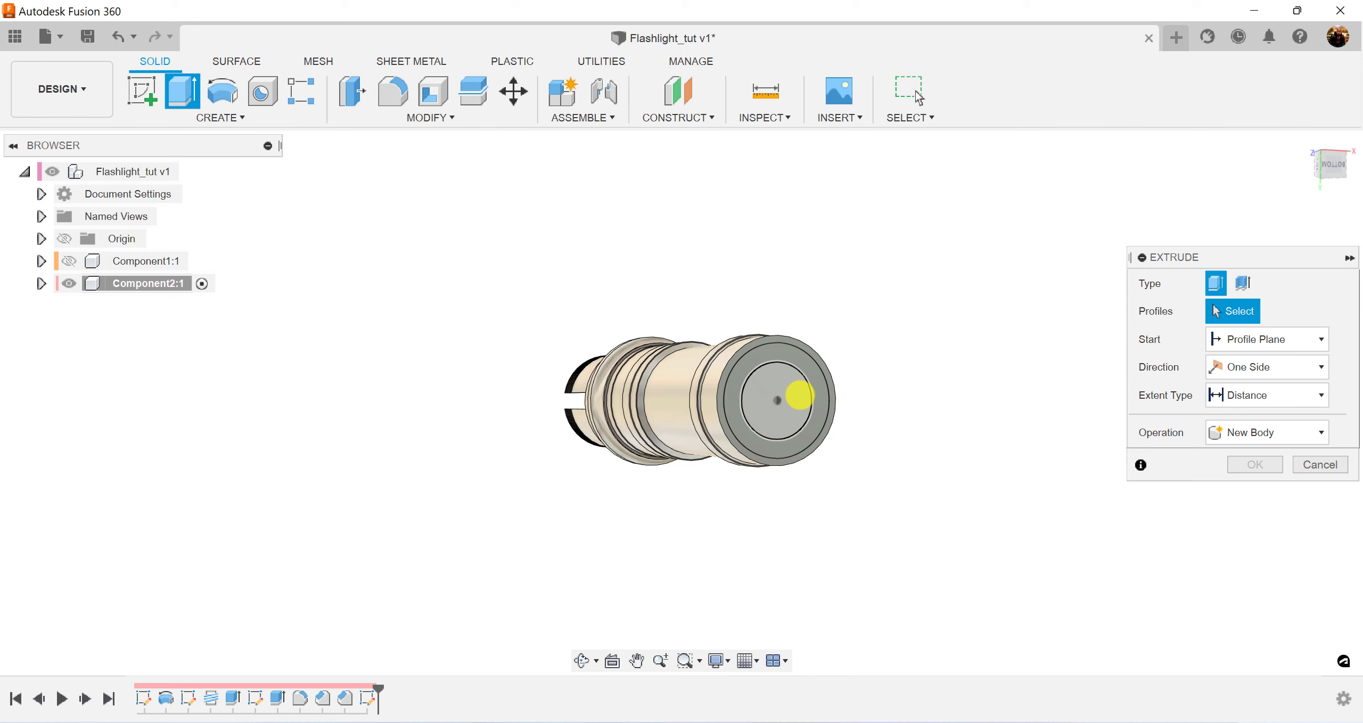
pyautogui.click(799, 394)
pyautogui.keyDown('shift'); pyautogui.moveTo(799, 397); pyautogui.dragTo(777, 409, button='middle'); pyautogui.keyUp('shift')
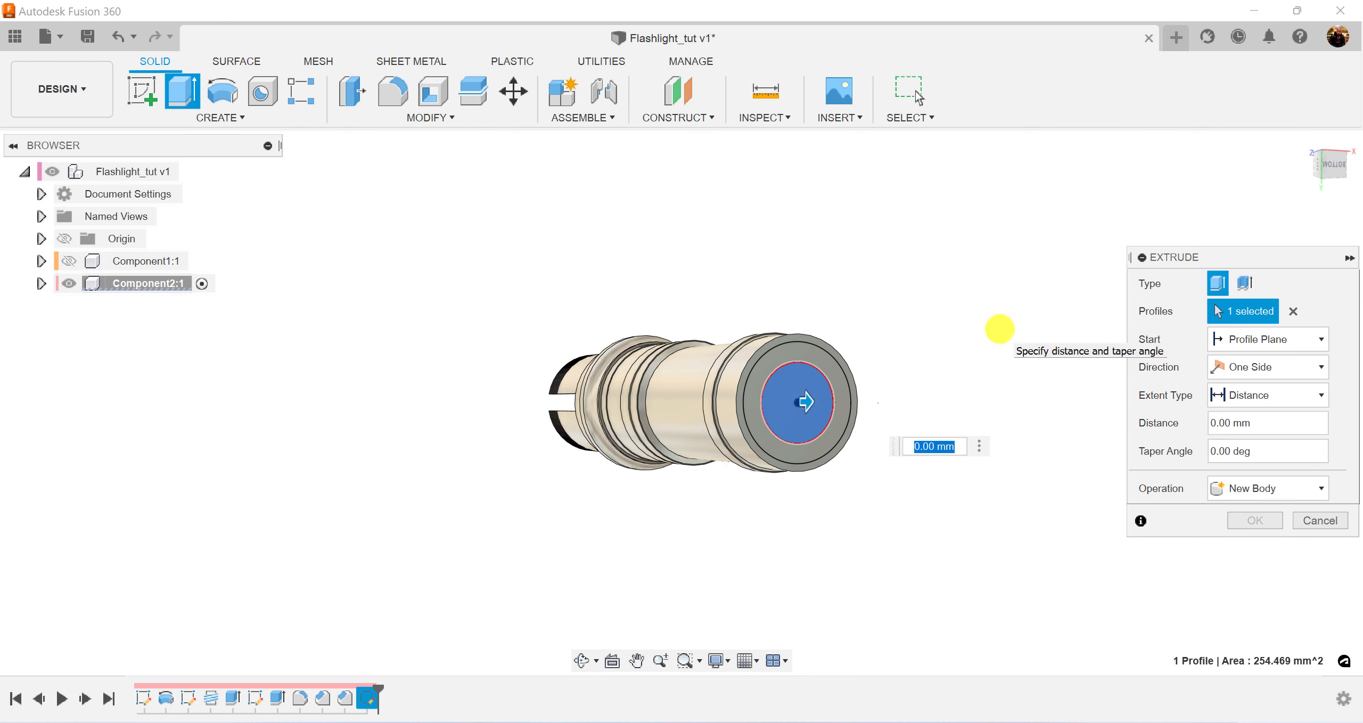
pyautogui.write('-10')
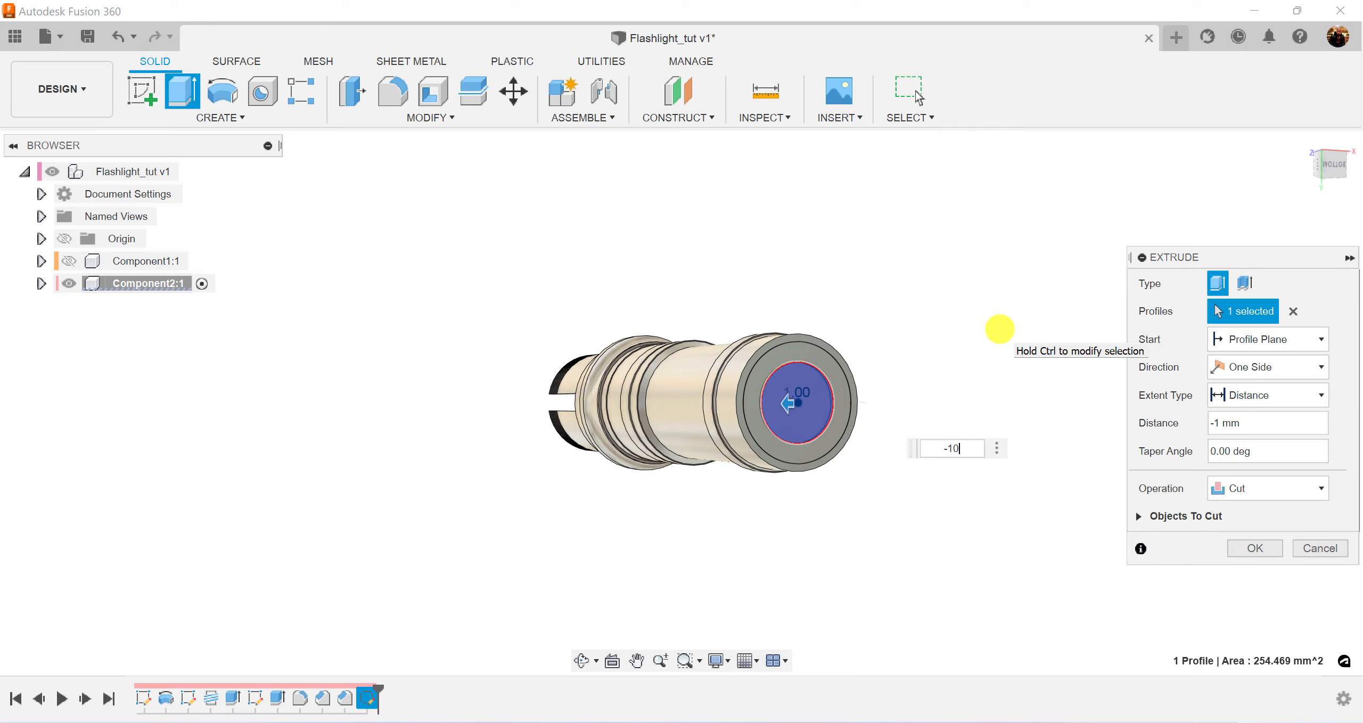
pyautogui.write('4')
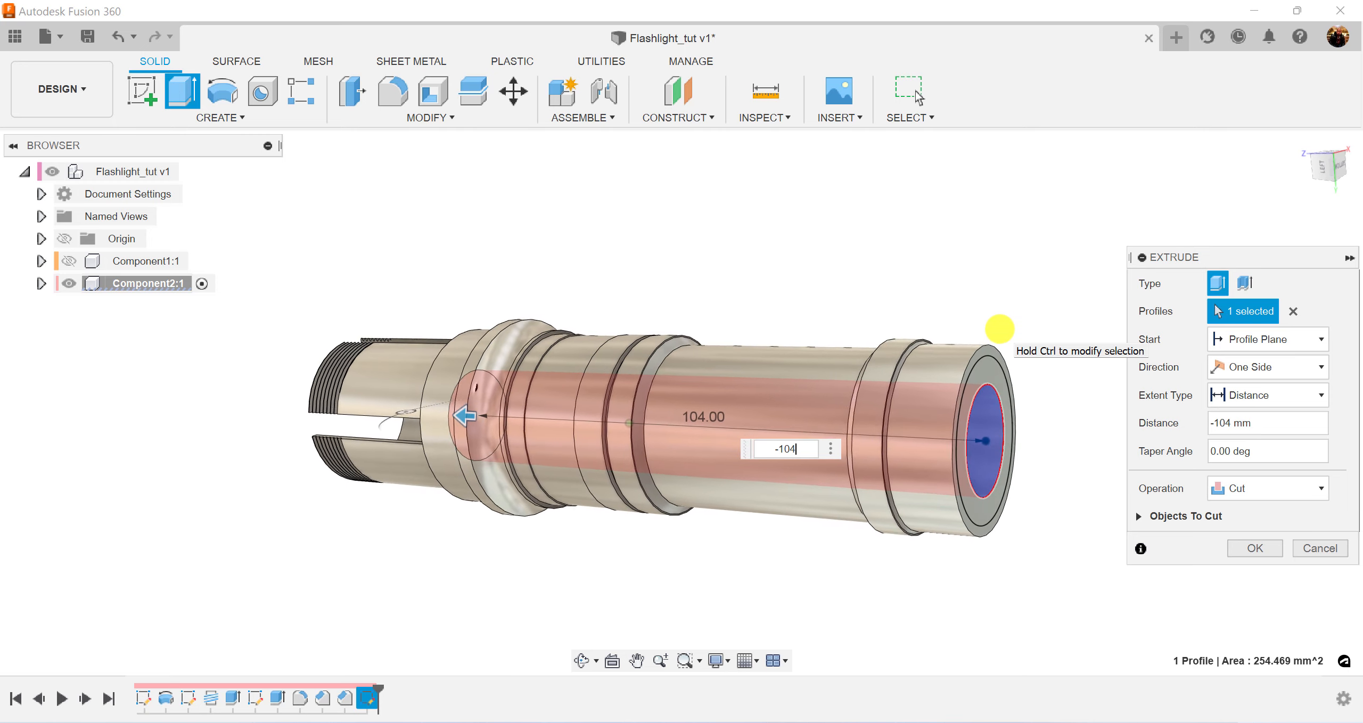
pyautogui.click(1266, 549)
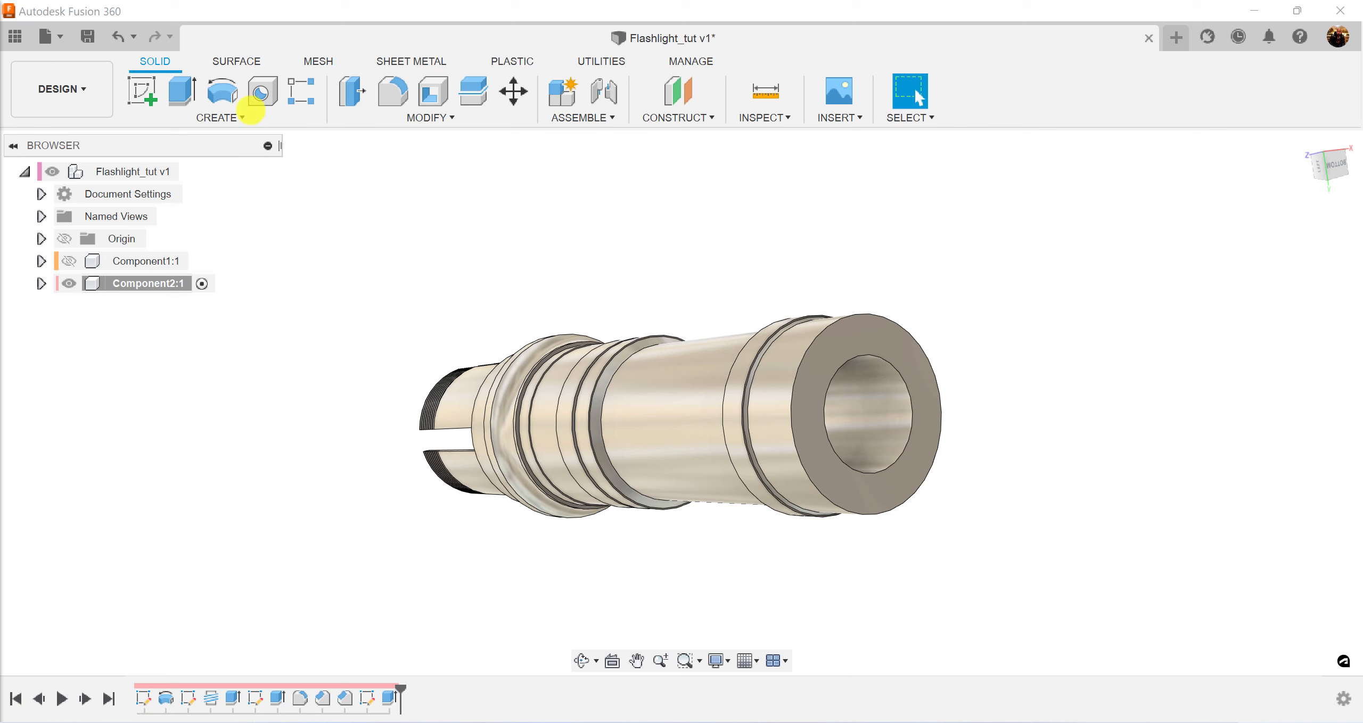
# Step: Show Sketch4, cut the ring profile between its two circles 97 mm deep into the body, and hide the sketch again
pyautogui.click(183, 91)
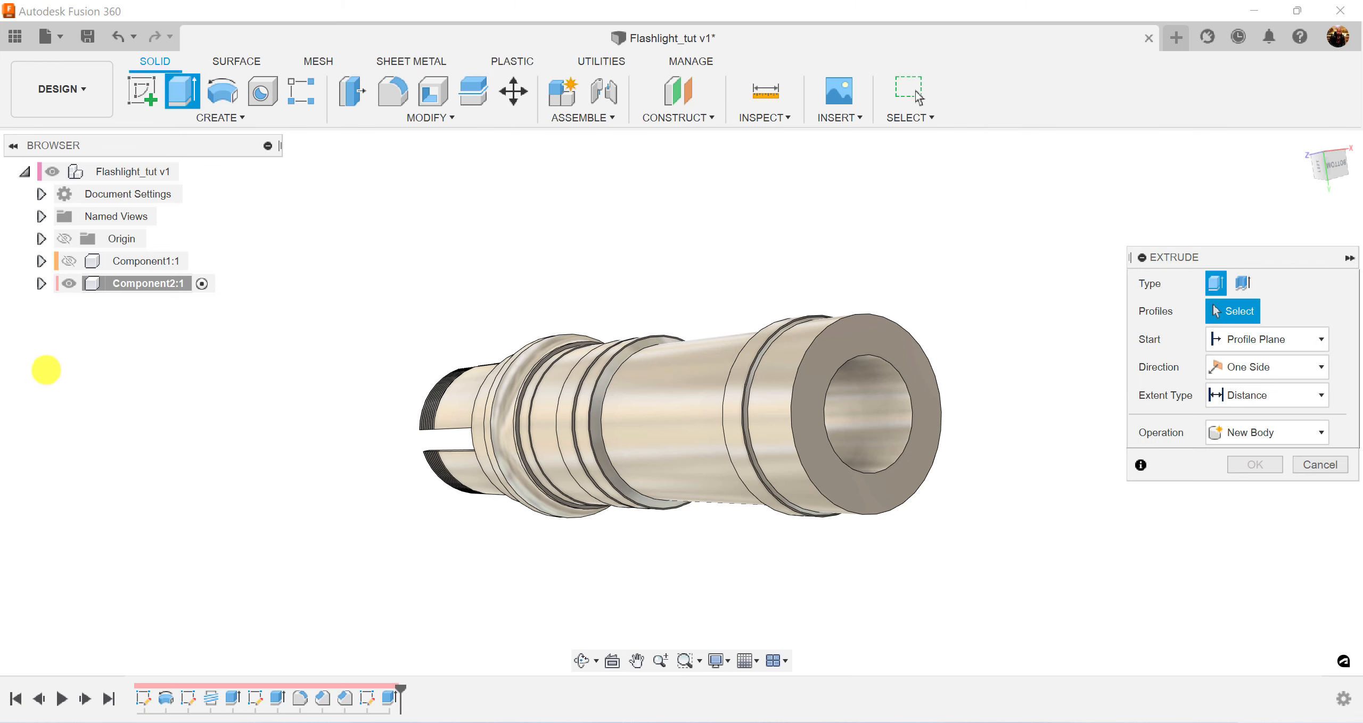
pyautogui.click(41, 284)
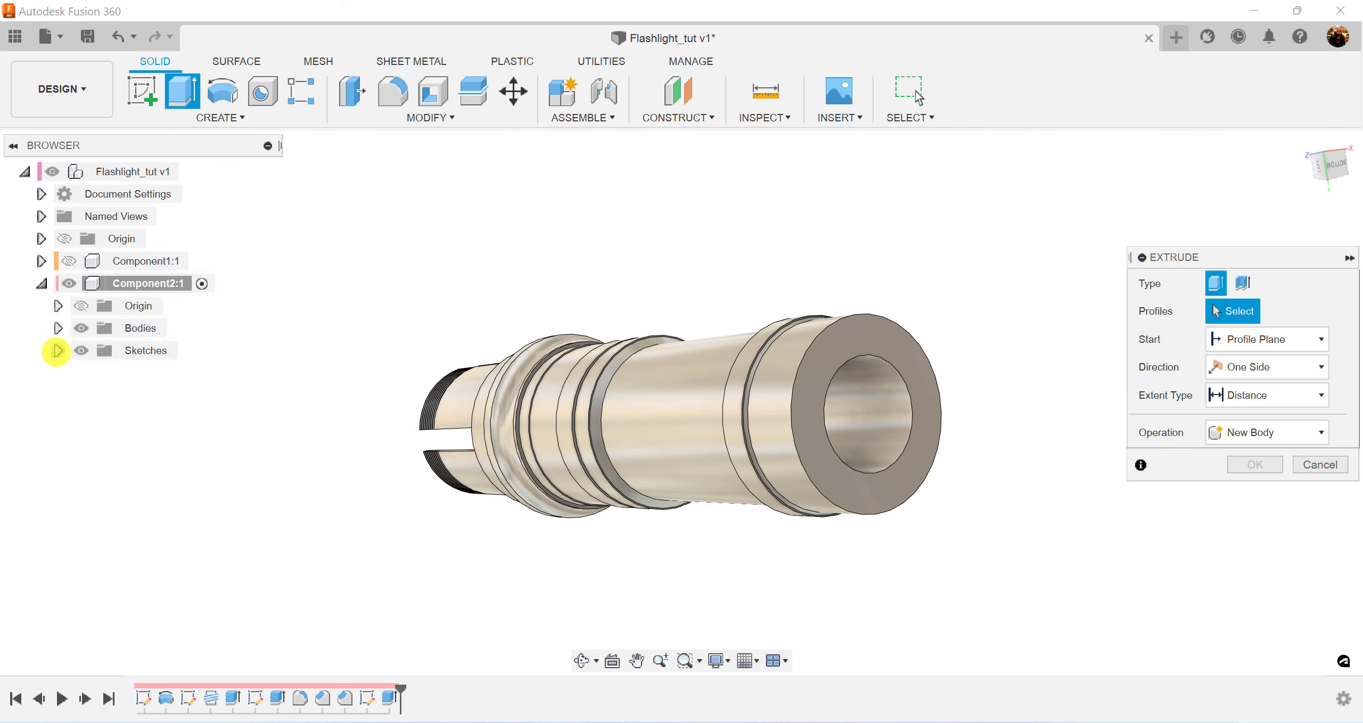
pyautogui.click(57, 350)
pyautogui.click(98, 440)
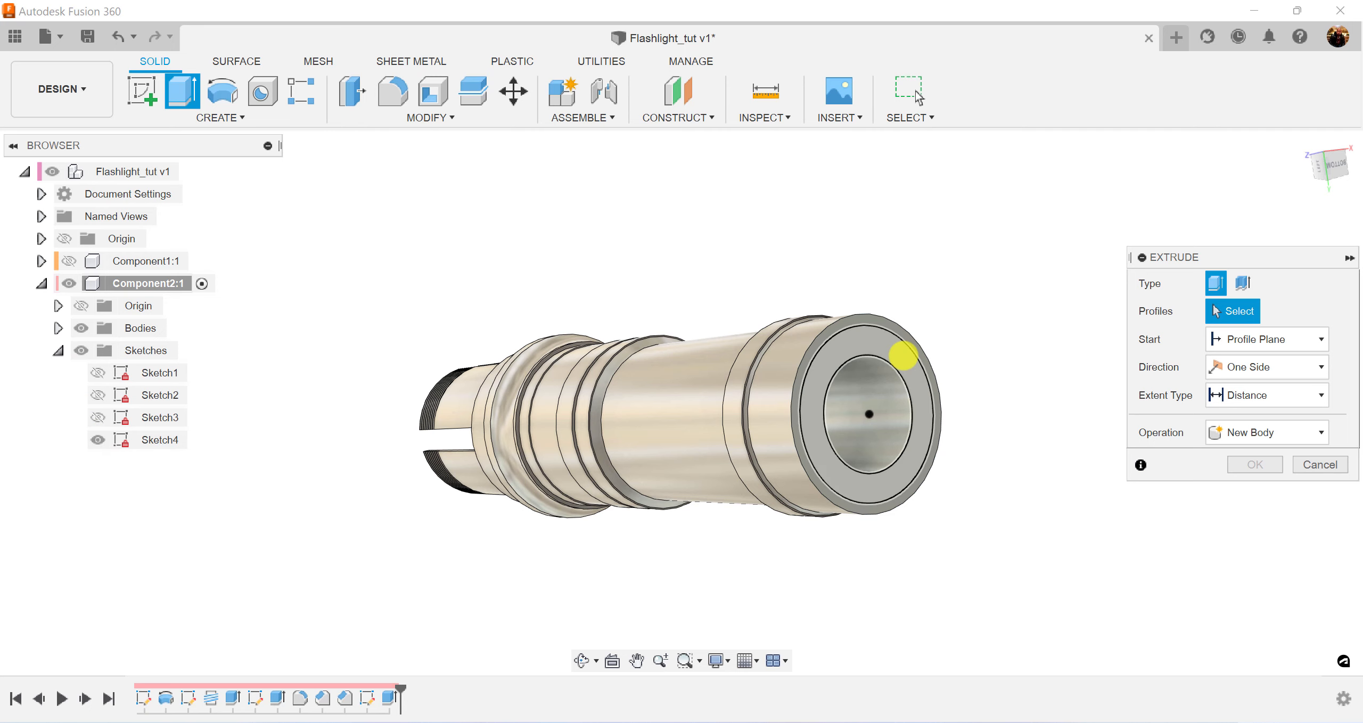
pyautogui.click(904, 358)
pyautogui.keyDown('shift'); pyautogui.moveTo(1008, 334); pyautogui.dragTo(1008, 335, button='middle'); pyautogui.keyUp('shift')
pyautogui.scroll(2, 1007, 335)
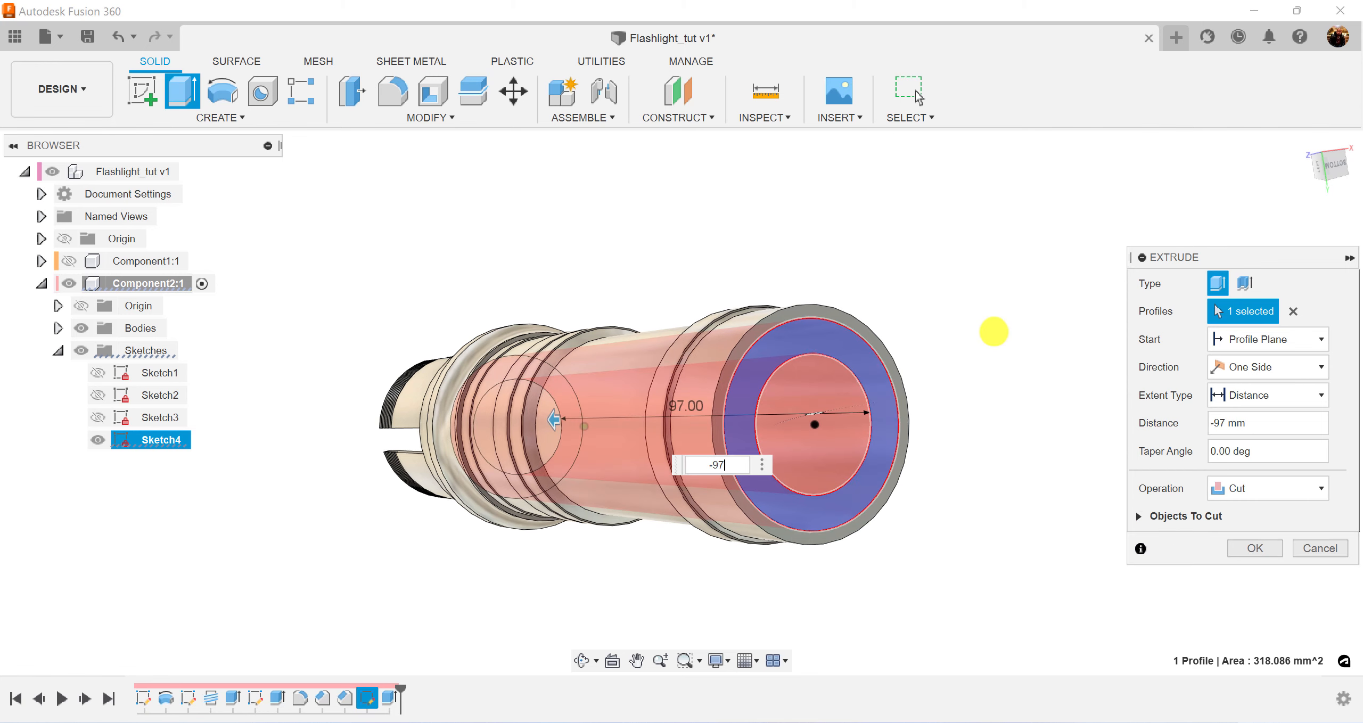
pyautogui.keyDown('shift'); pyautogui.moveTo(971, 215); pyautogui.dragTo(924, 234, button='middle'); pyautogui.keyUp('shift')
pyautogui.click(1254, 548)
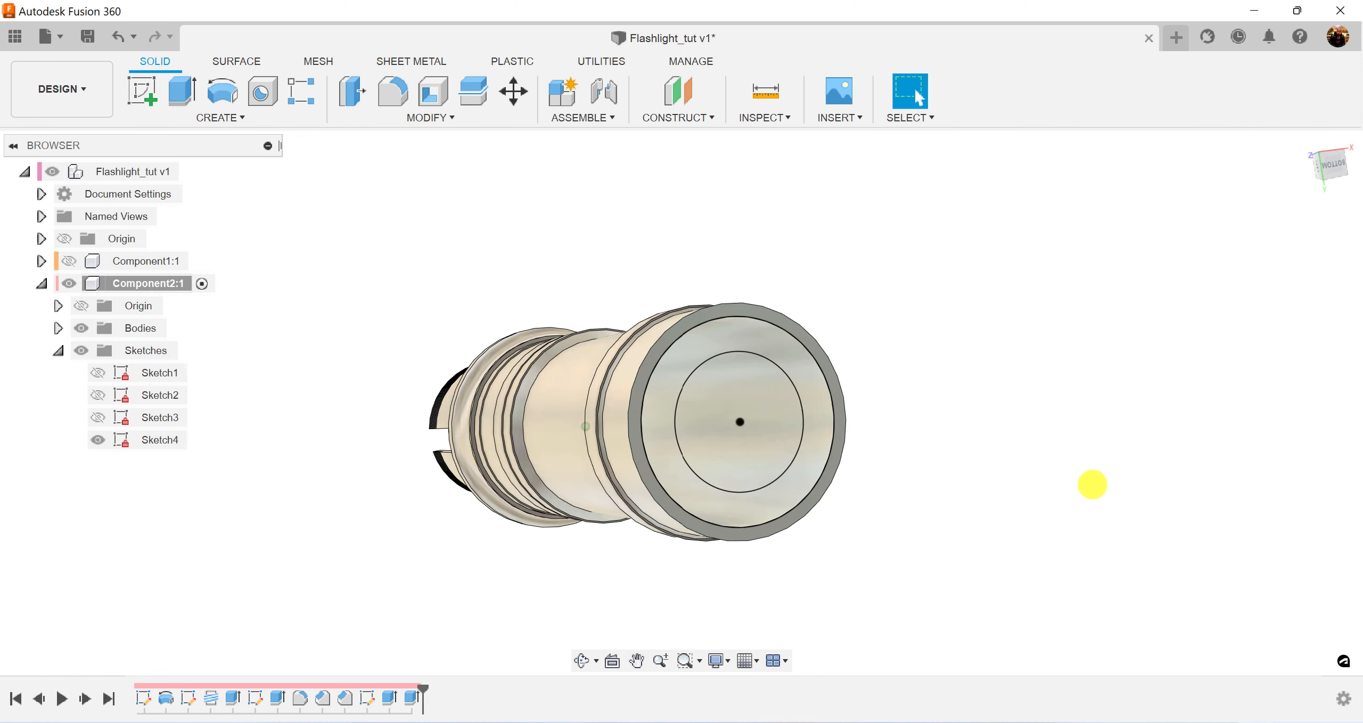
pyautogui.keyDown('shift'); pyautogui.moveTo(1089, 480); pyautogui.dragTo(1015, 452, button='middle'); pyautogui.keyUp('shift')
pyautogui.click(98, 440)
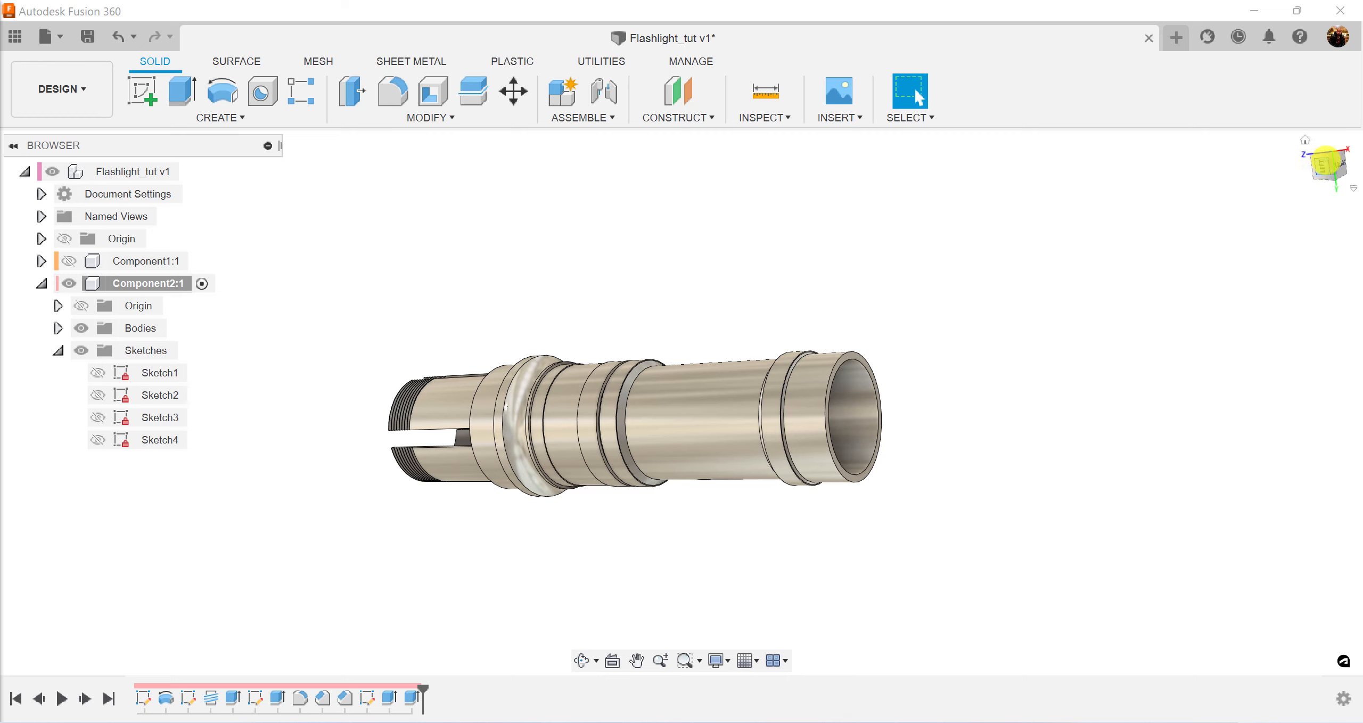
# Step: Show the body upright from the left, close up on the collars, in wireframe with visible edges only
pyautogui.click(1325, 167)
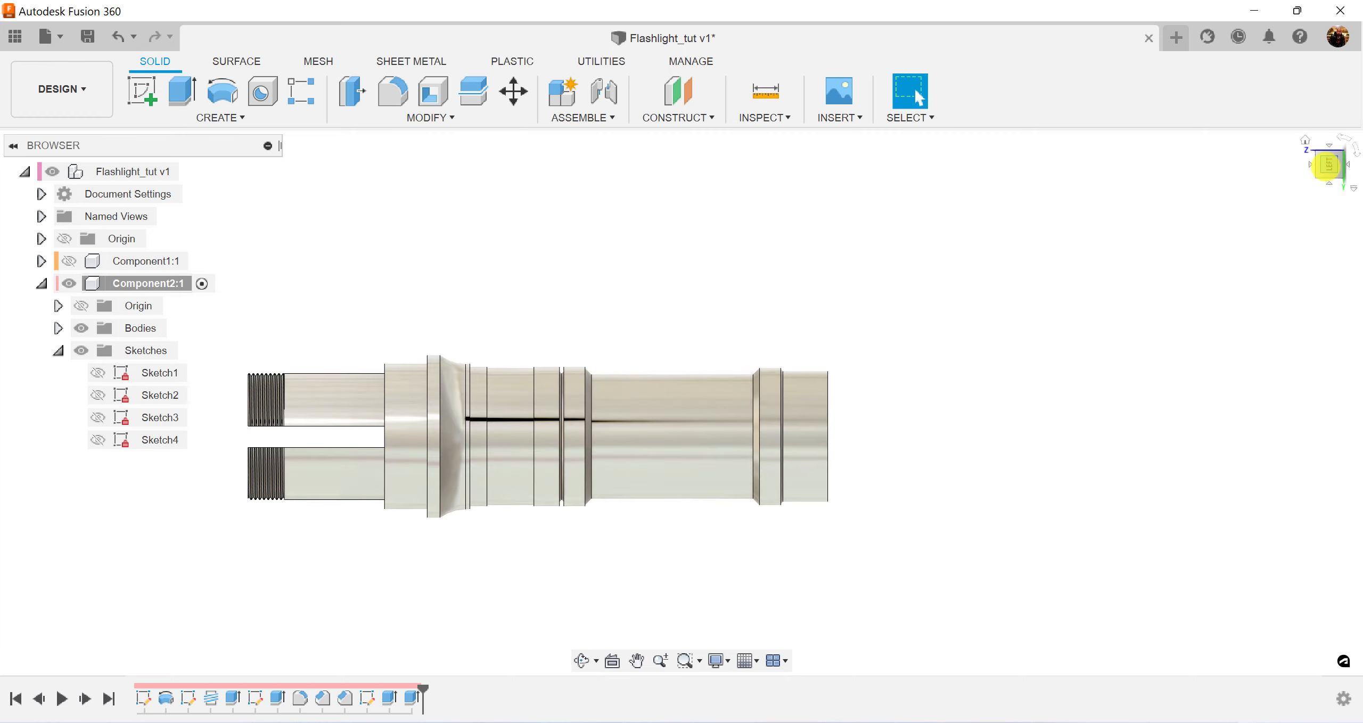
pyautogui.click(1348, 149)
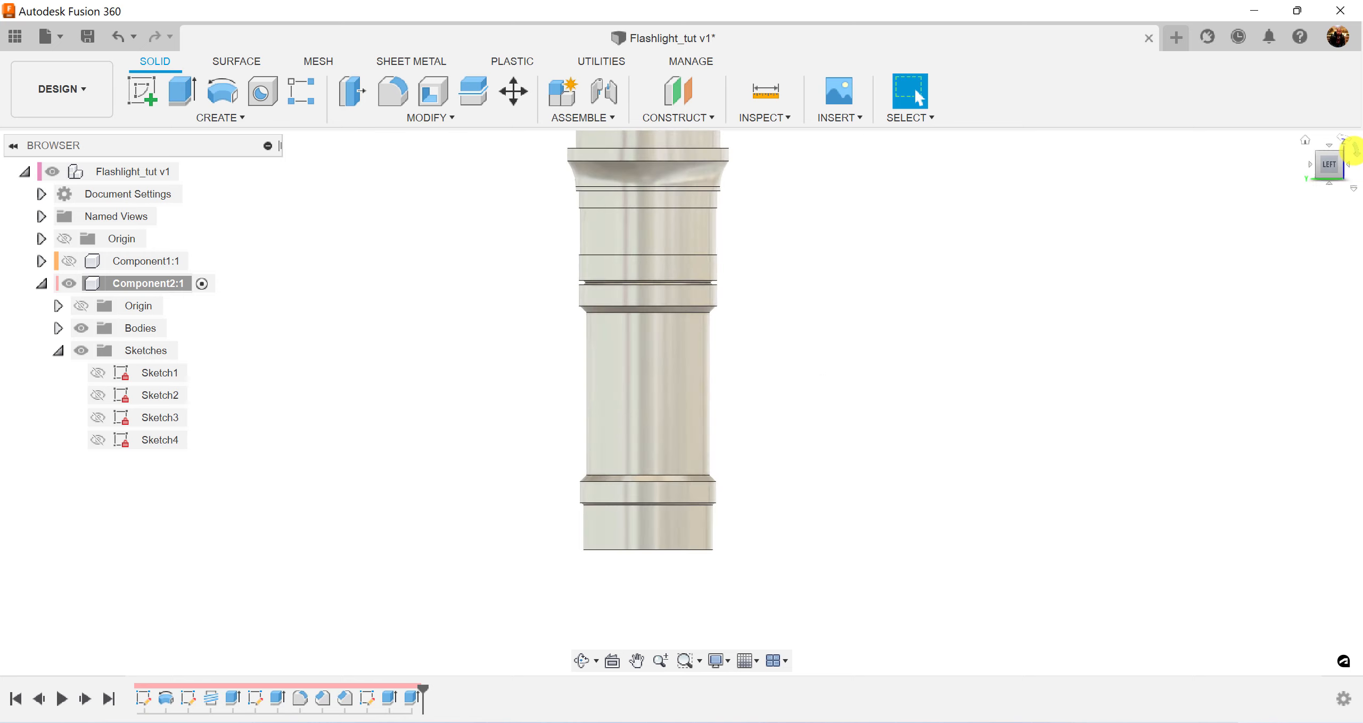
pyautogui.moveTo(988, 301); pyautogui.dragTo(1022, 426, button='middle')
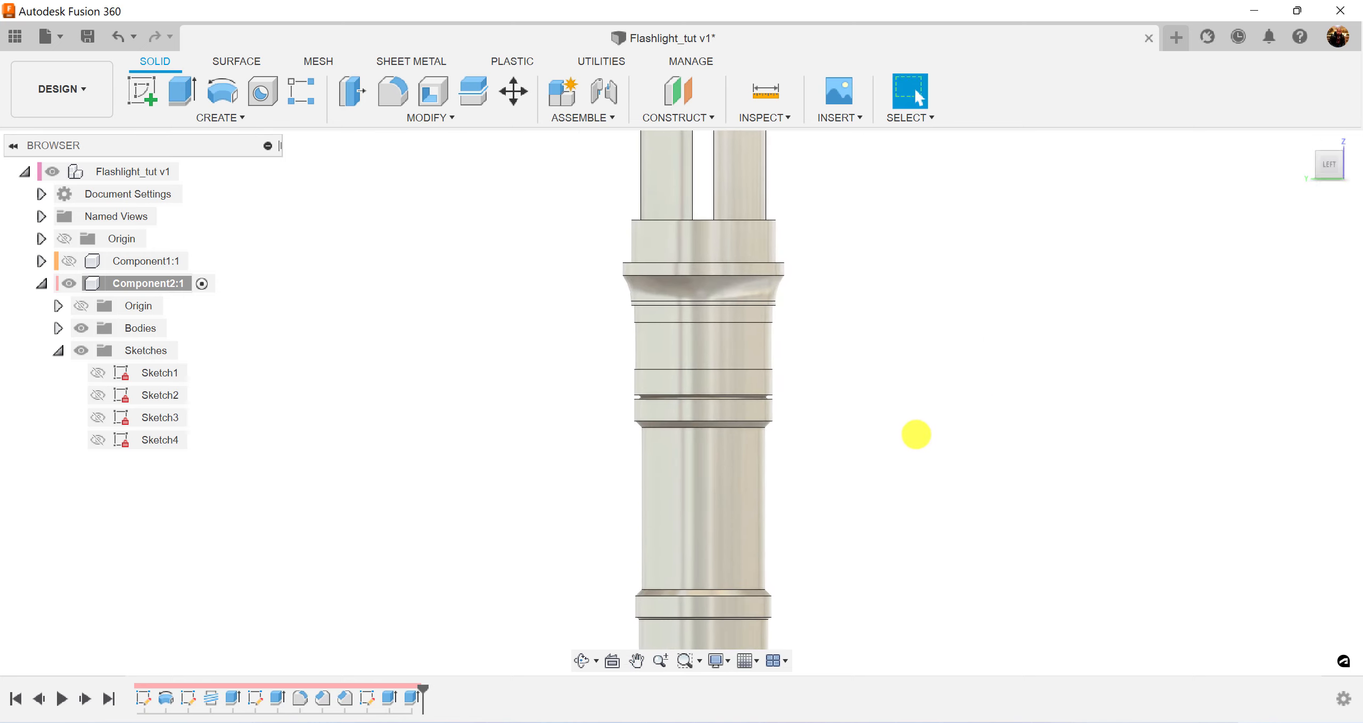
pyautogui.scroll(3, 912, 435)
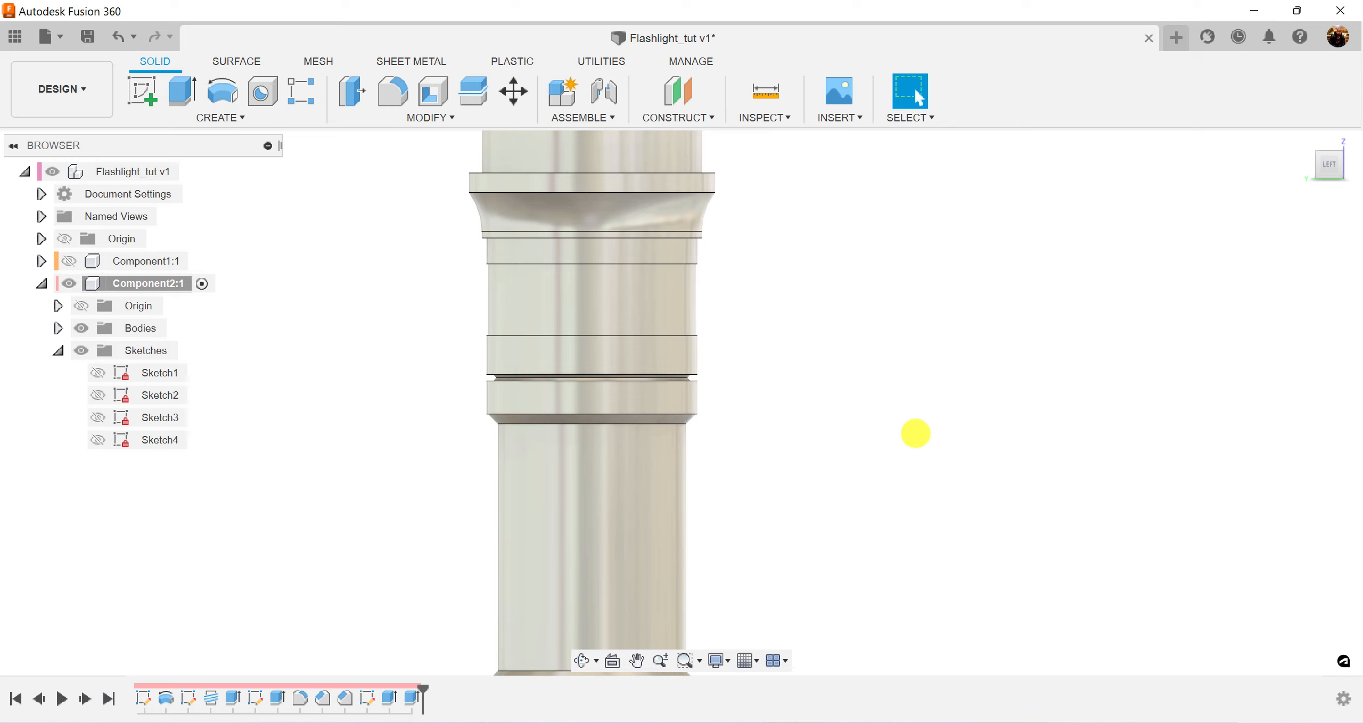
pyautogui.hotkey('ctrl', '9')
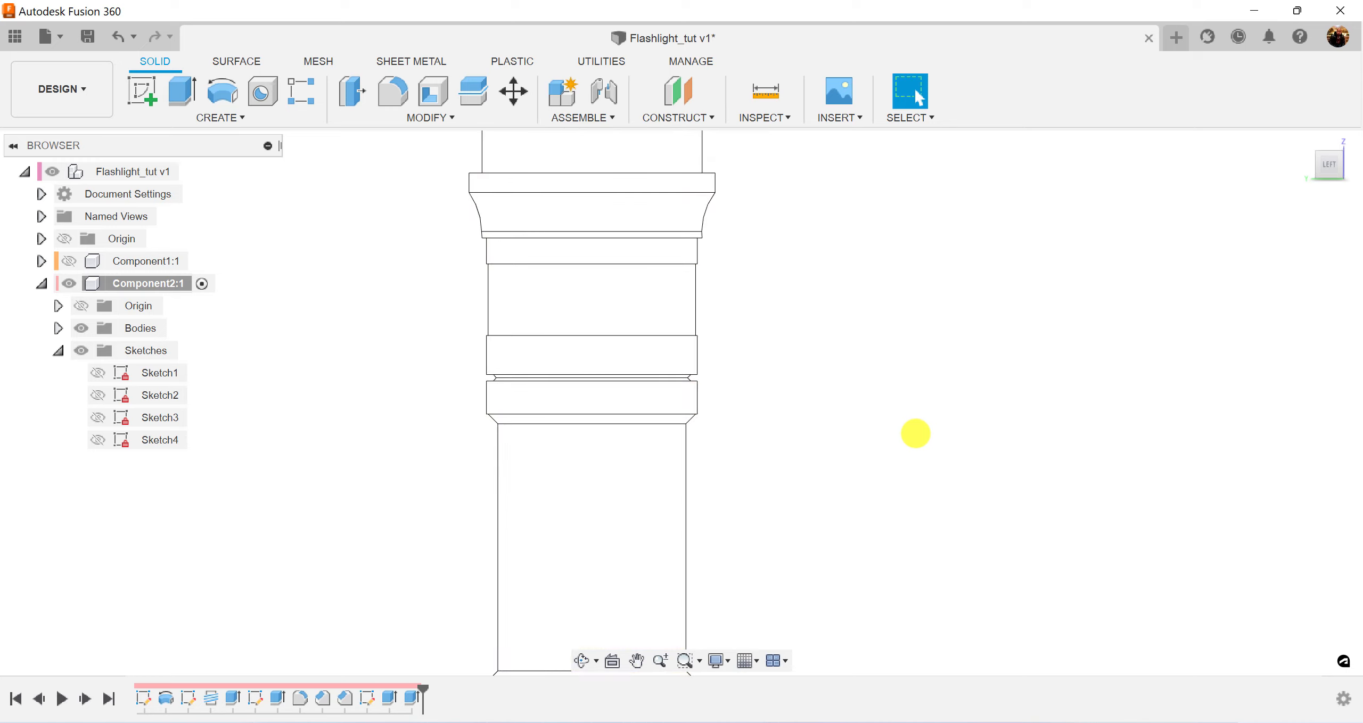
# Step: Start a sketch on the vertical origin plane facing the left view and project the whole body into it
pyautogui.scroll(-5, 915, 433)
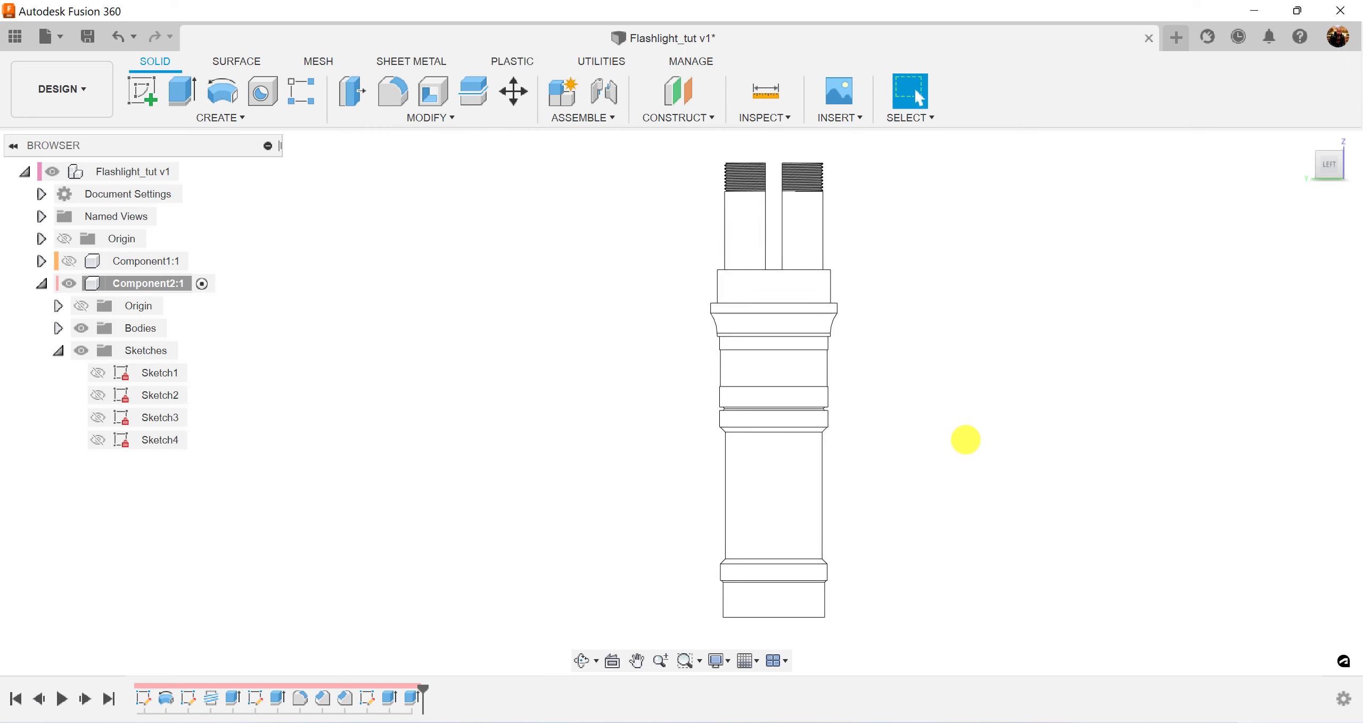
pyautogui.press('s')
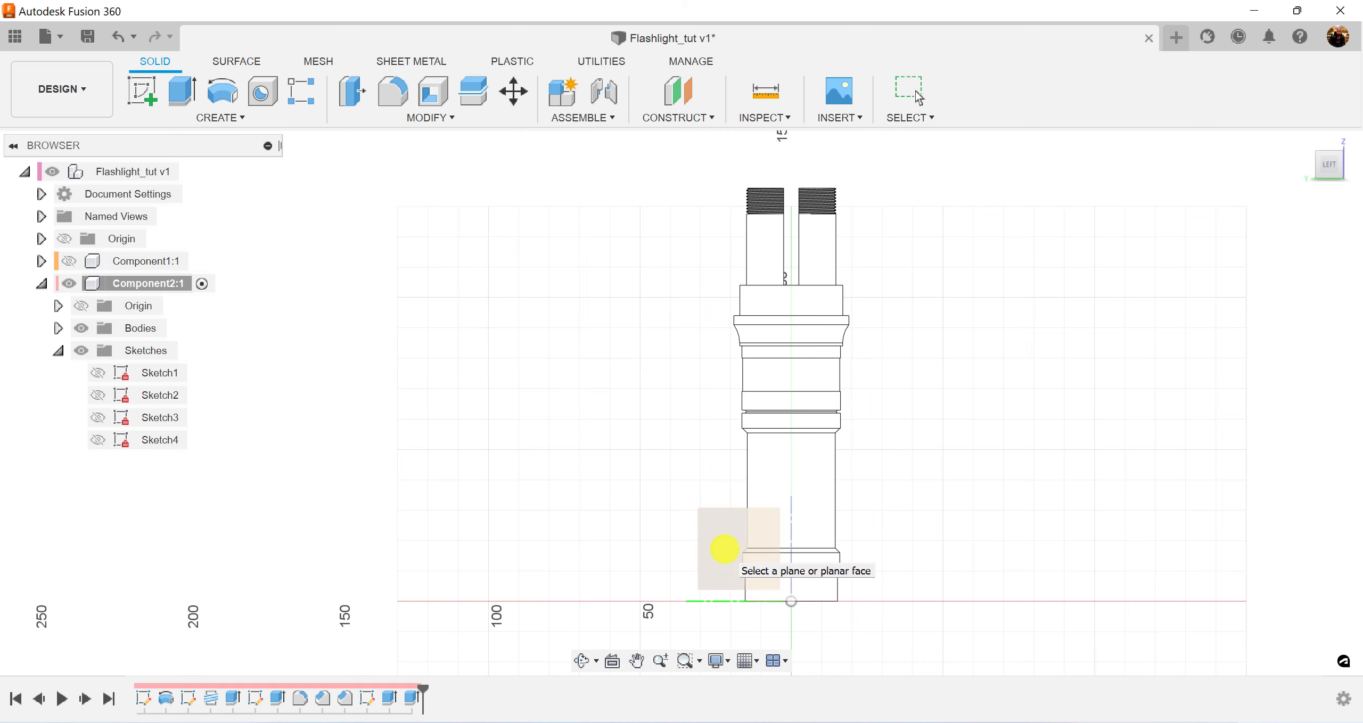
pyautogui.click(725, 548)
pyautogui.press('p')
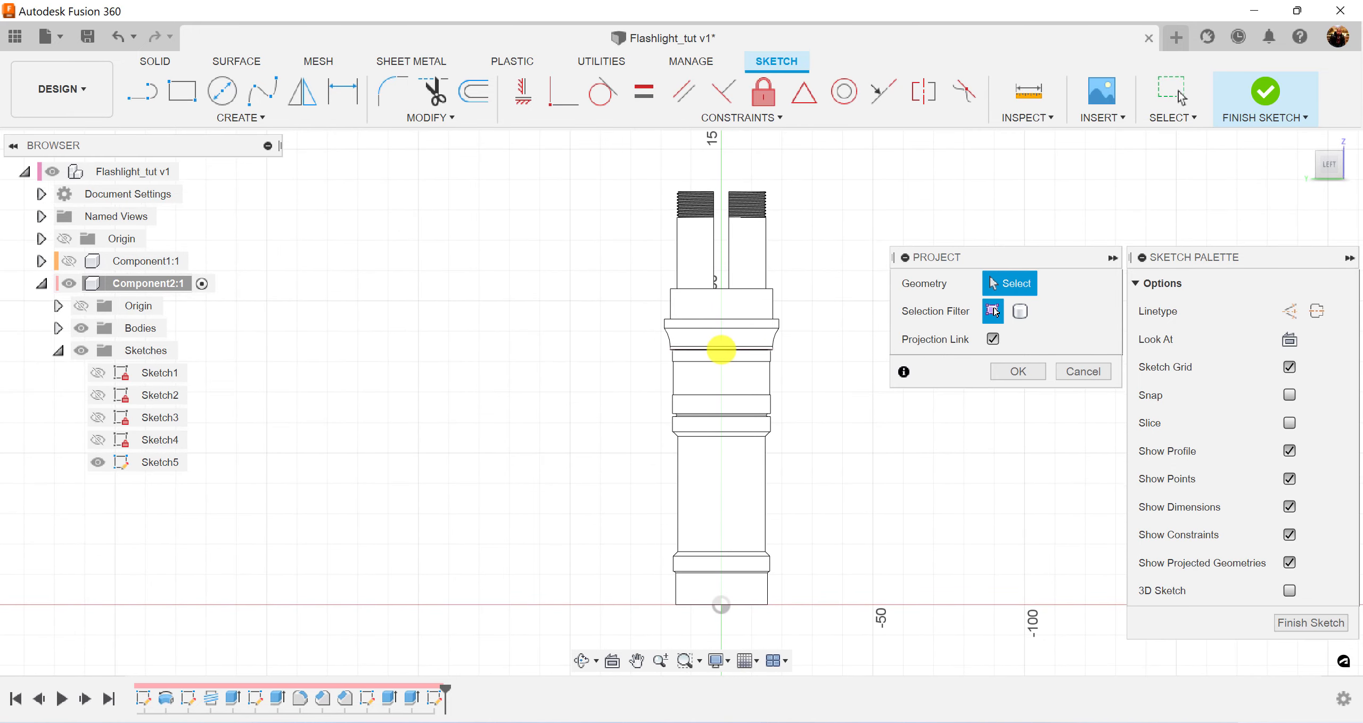
pyautogui.click(1019, 310)
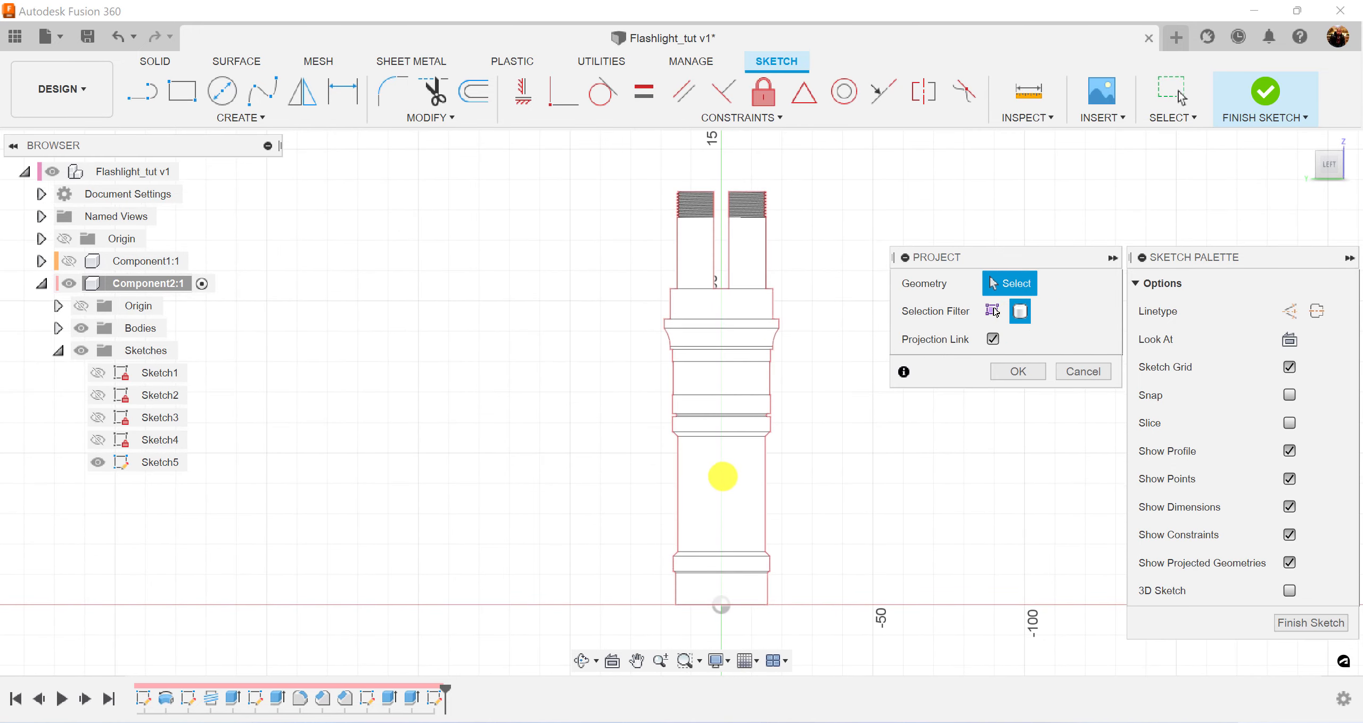
pyautogui.click(723, 472)
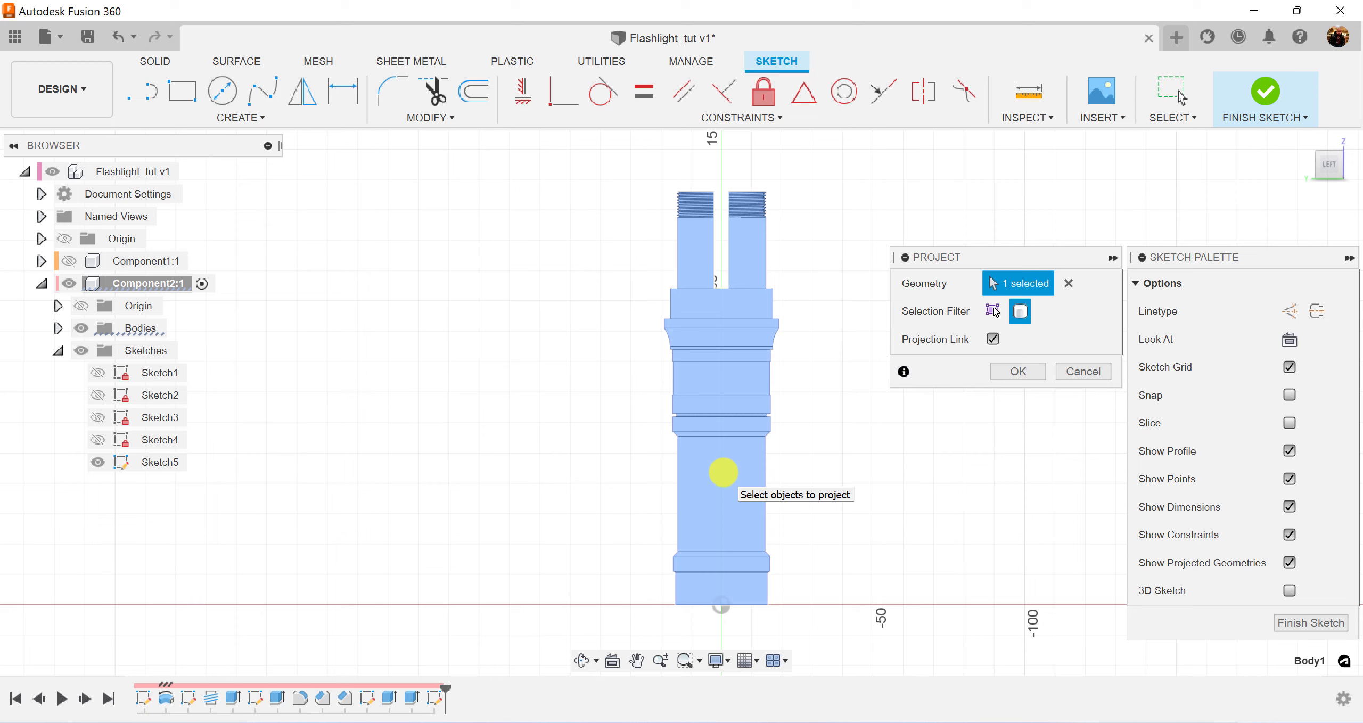
pyautogui.click(1017, 371)
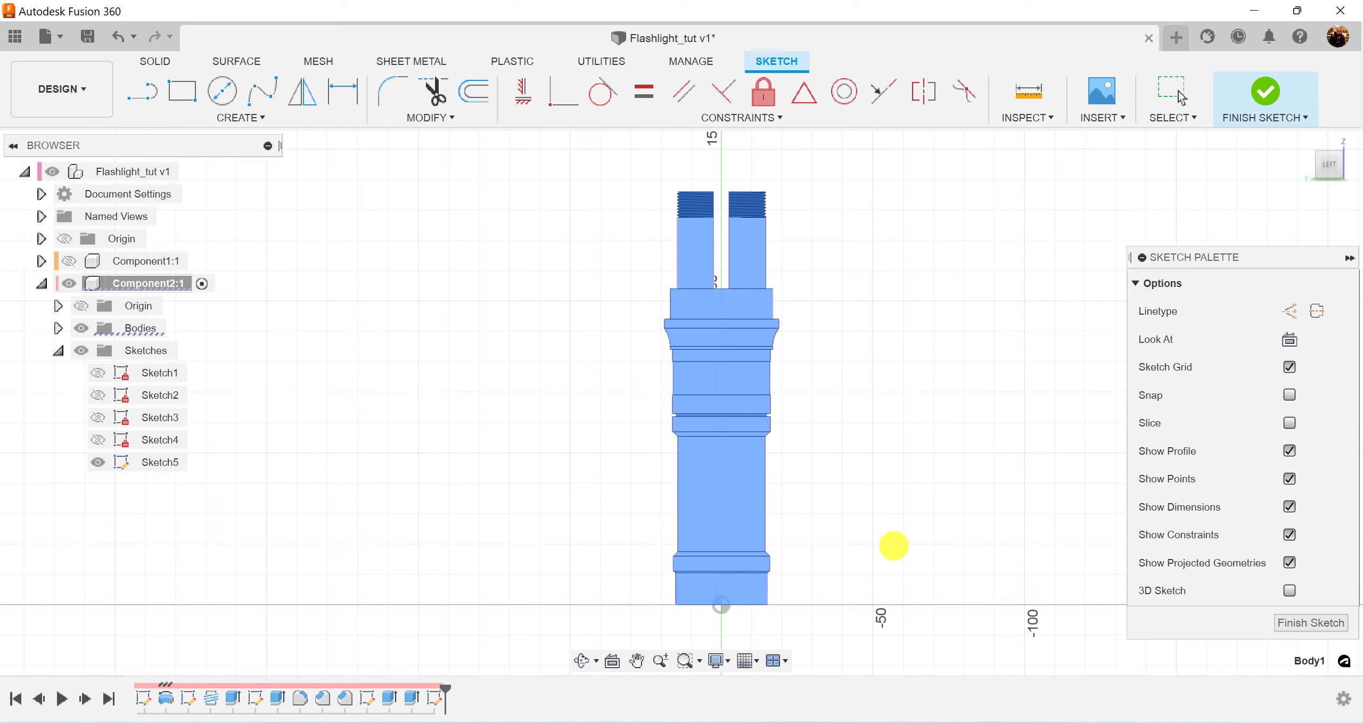
# Step: Draw a 32 mm horizontal line across the recessed band below the flared collar, joining the midpoints of its two side edges
pyautogui.keyDown('shift'); pyautogui.moveTo(894, 547); pyautogui.dragTo(899, 542, button='middle'); pyautogui.keyUp('shift')
pyautogui.scroll(2, 894, 541)
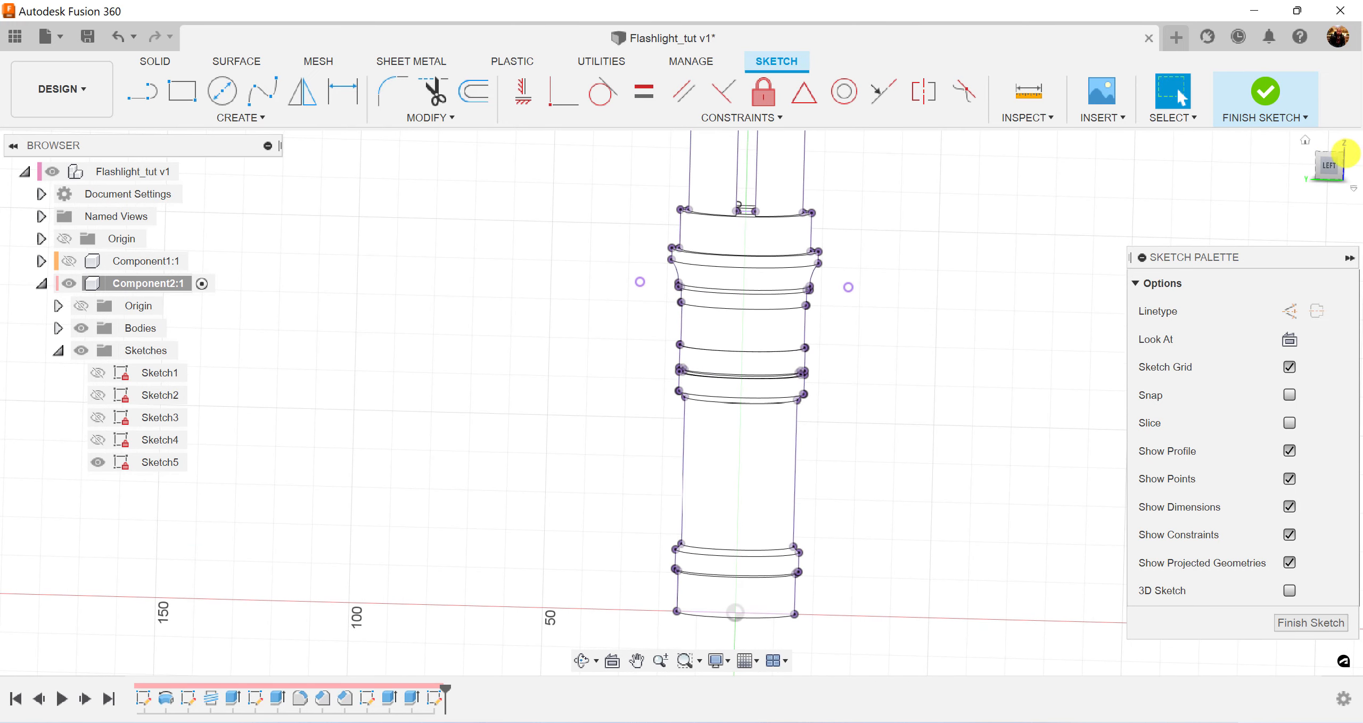
pyautogui.click(1330, 165)
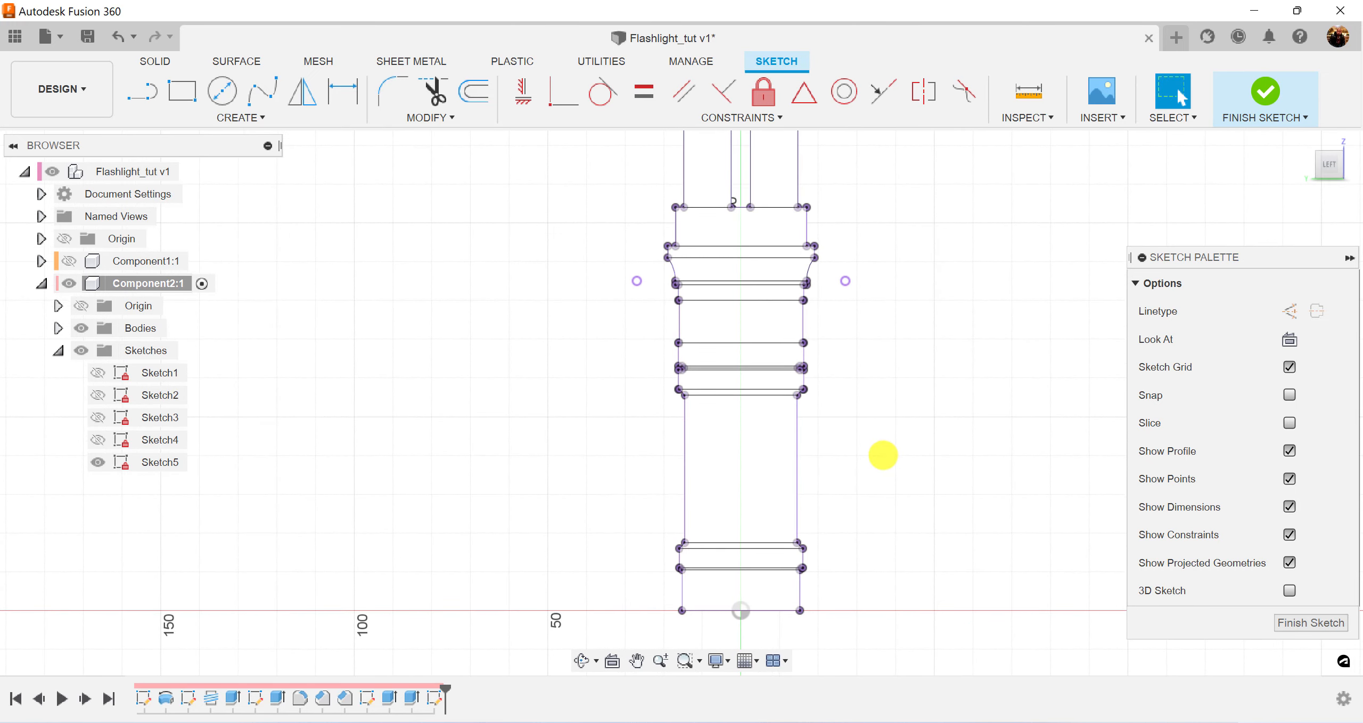
pyautogui.scroll(5, 881, 459)
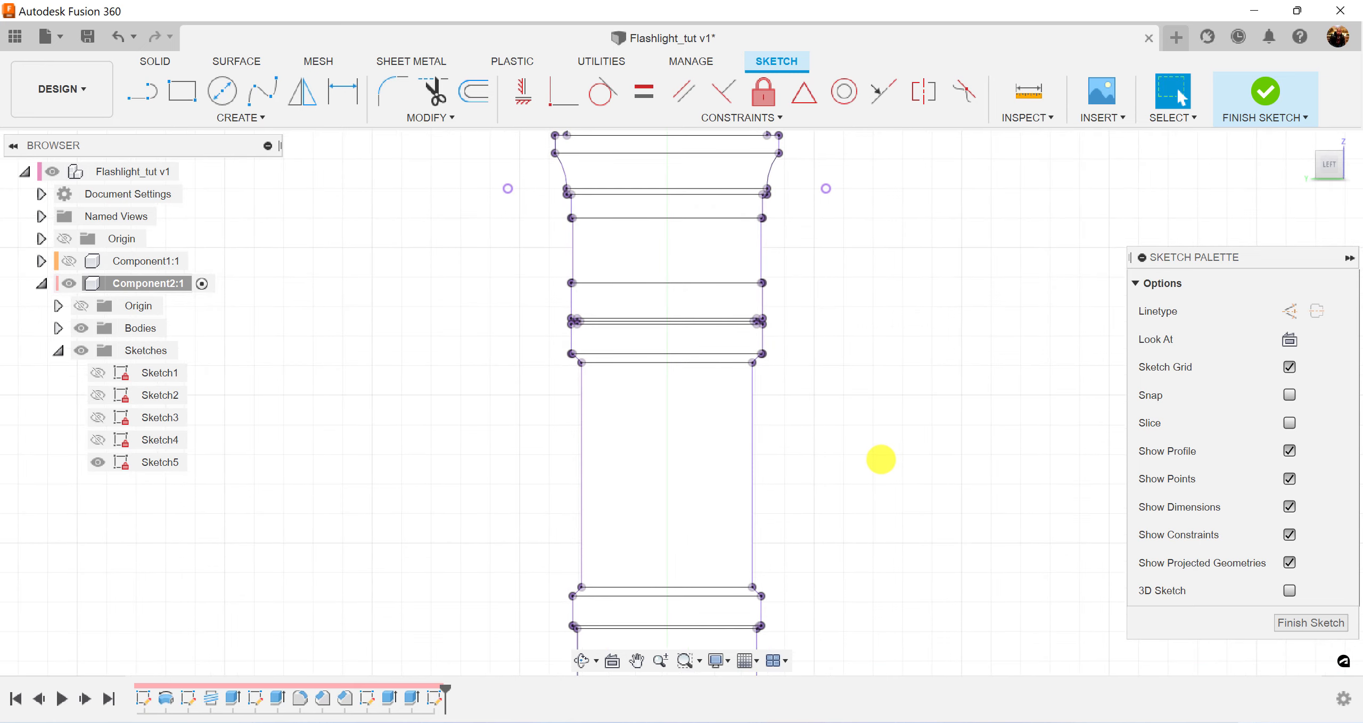
pyautogui.scroll(1, 858, 463)
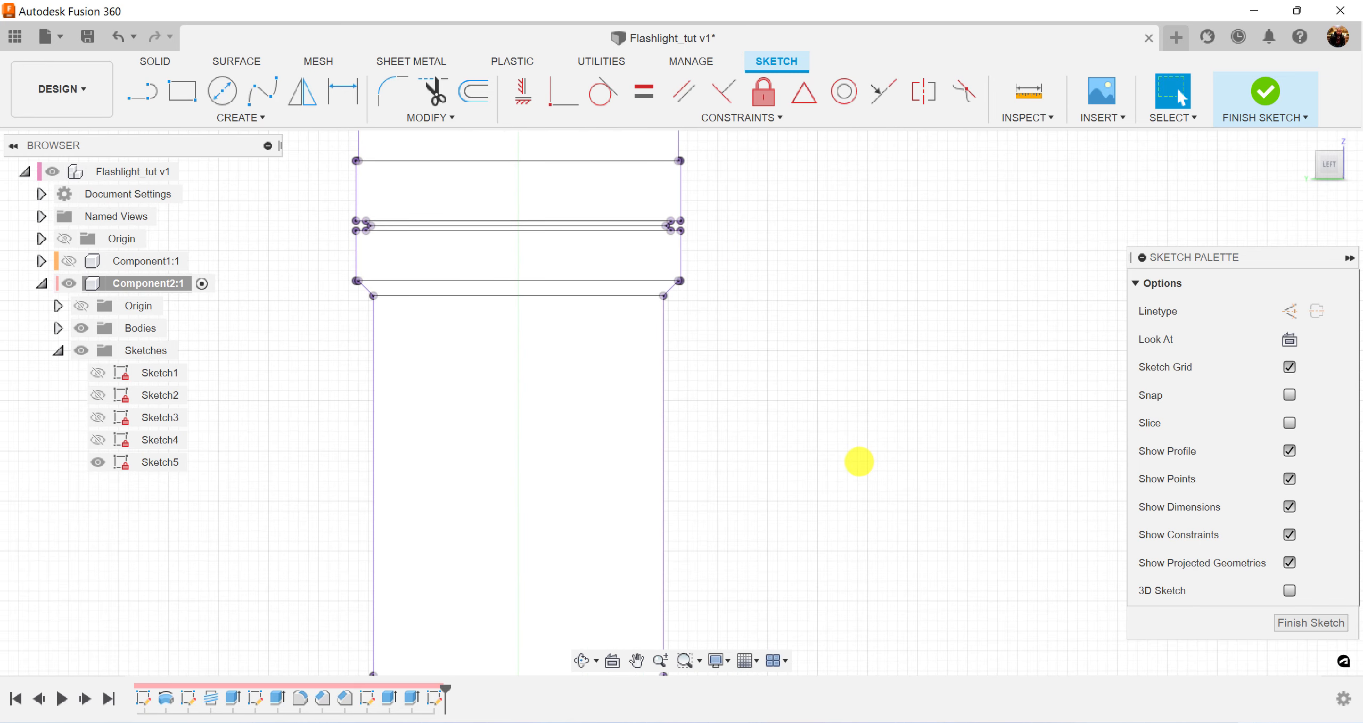
pyautogui.moveTo(857, 463); pyautogui.dragTo(1070, 405, button='middle')
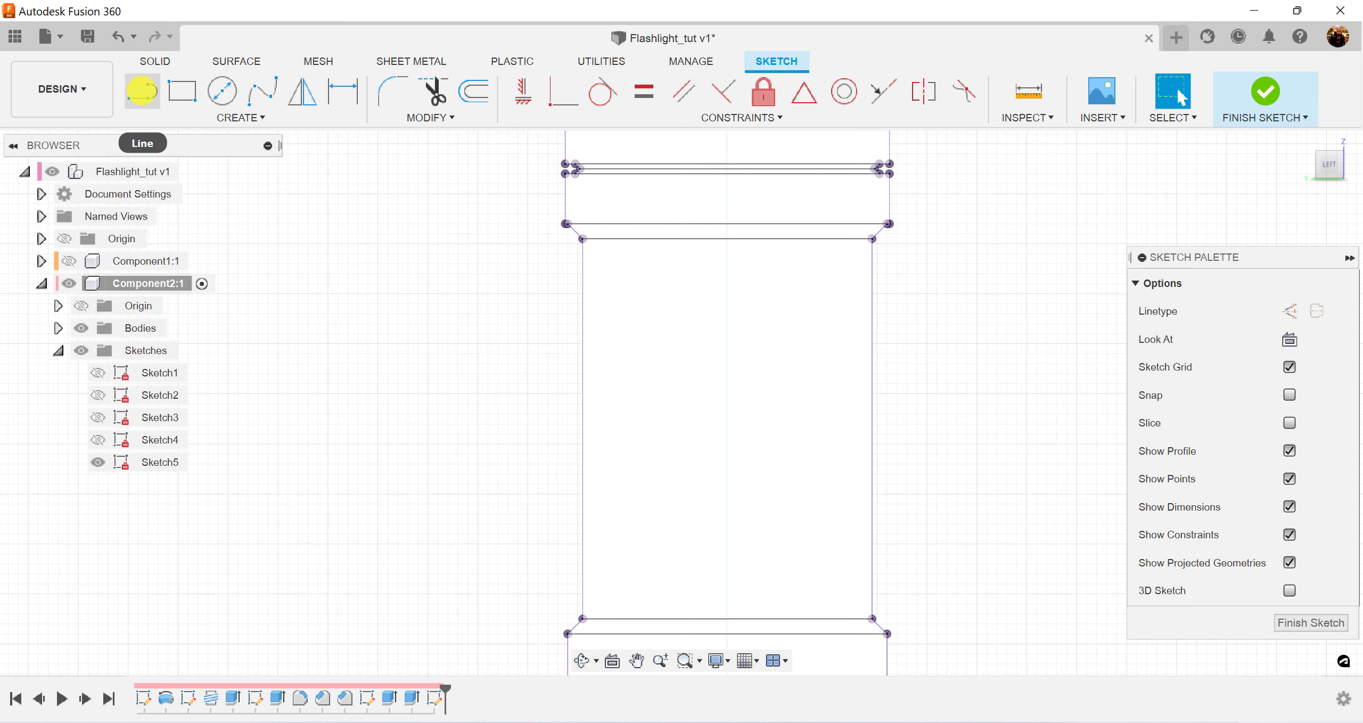
pyautogui.click(142, 91)
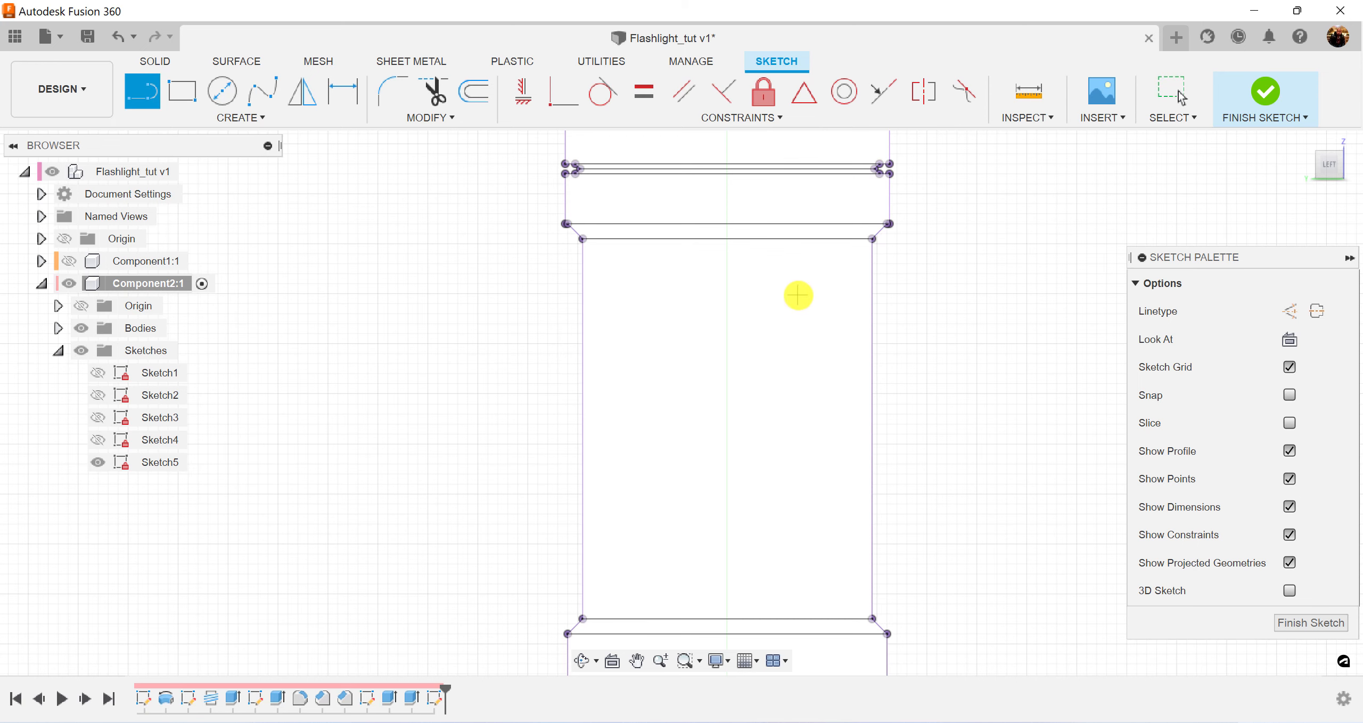
pyautogui.scroll(-5, 787, 287)
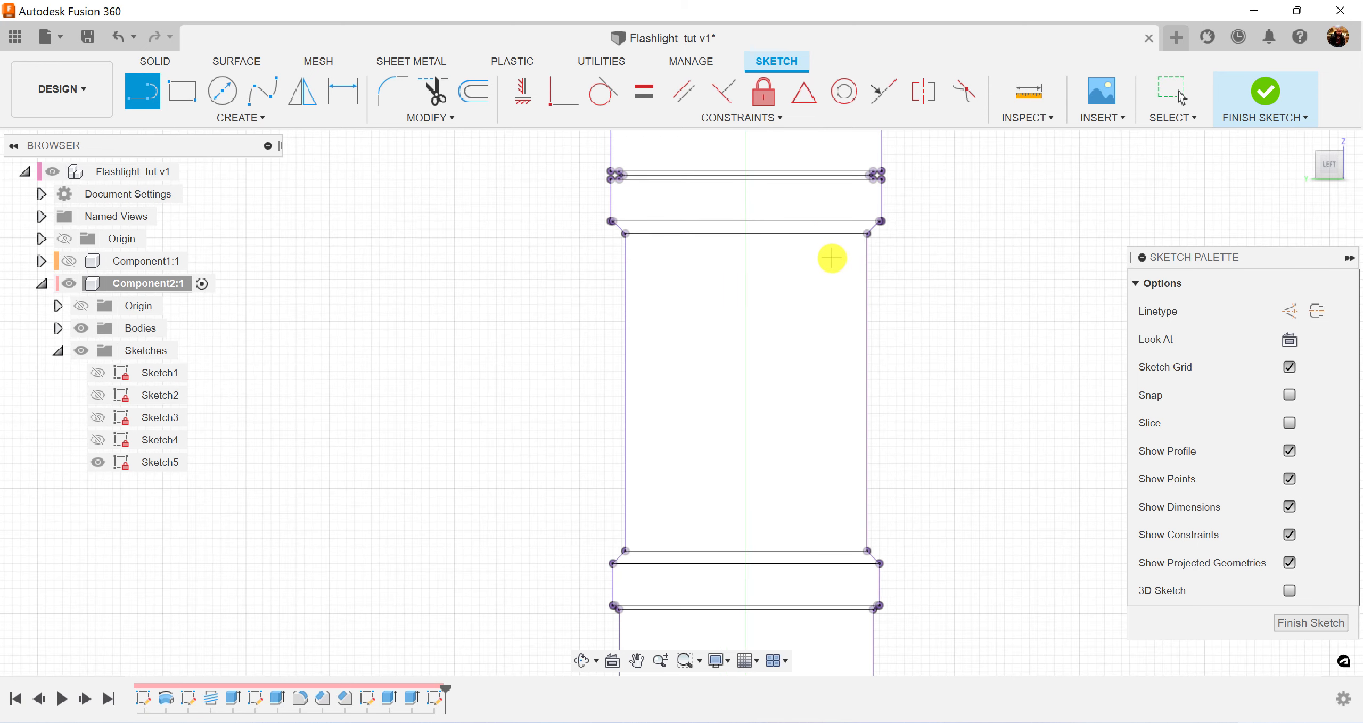
pyautogui.moveTo(1012, 237); pyautogui.dragTo(996, 508, button='middle')
pyautogui.moveTo(983, 379)
pyautogui.mouseDown(button='middle')
pyautogui.moveTo(978, 563)
pyautogui.moveTo(939, 512)
pyautogui.mouseUp(button='middle')
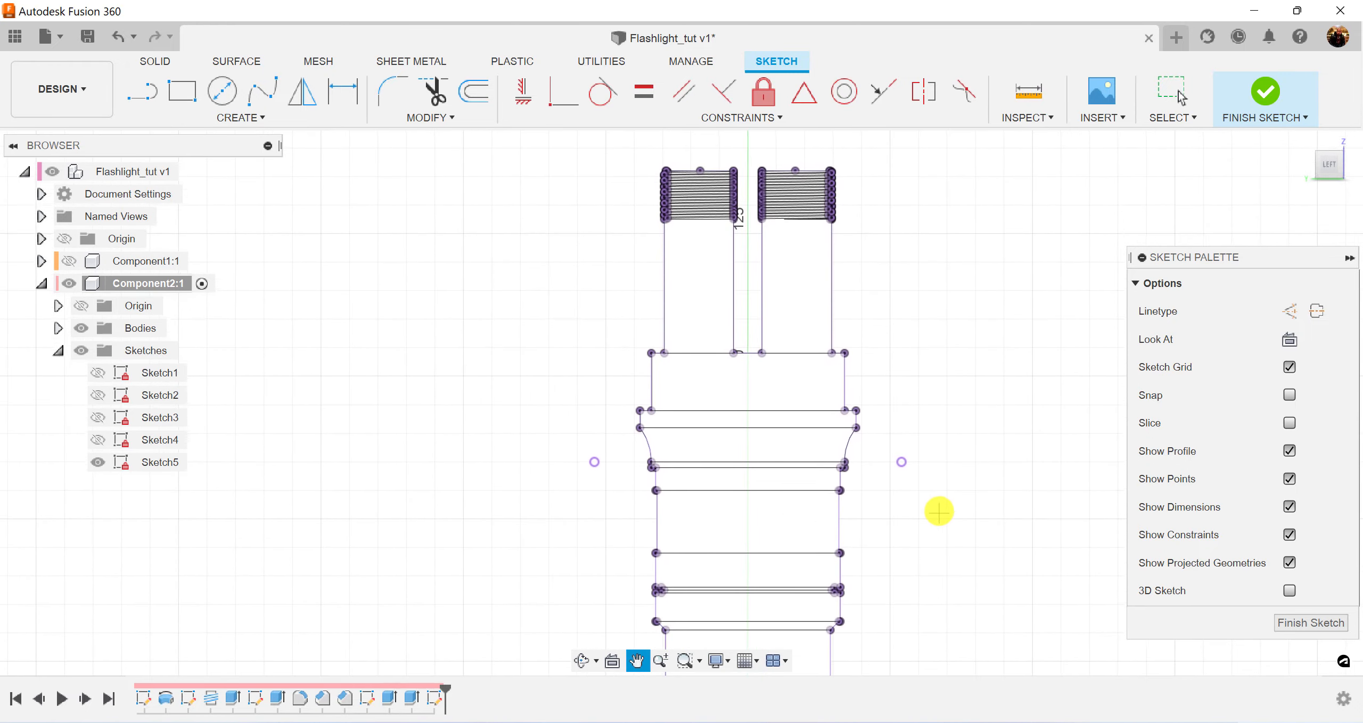
pyautogui.scroll(2, 849, 511)
pyautogui.scroll(3, 849, 512)
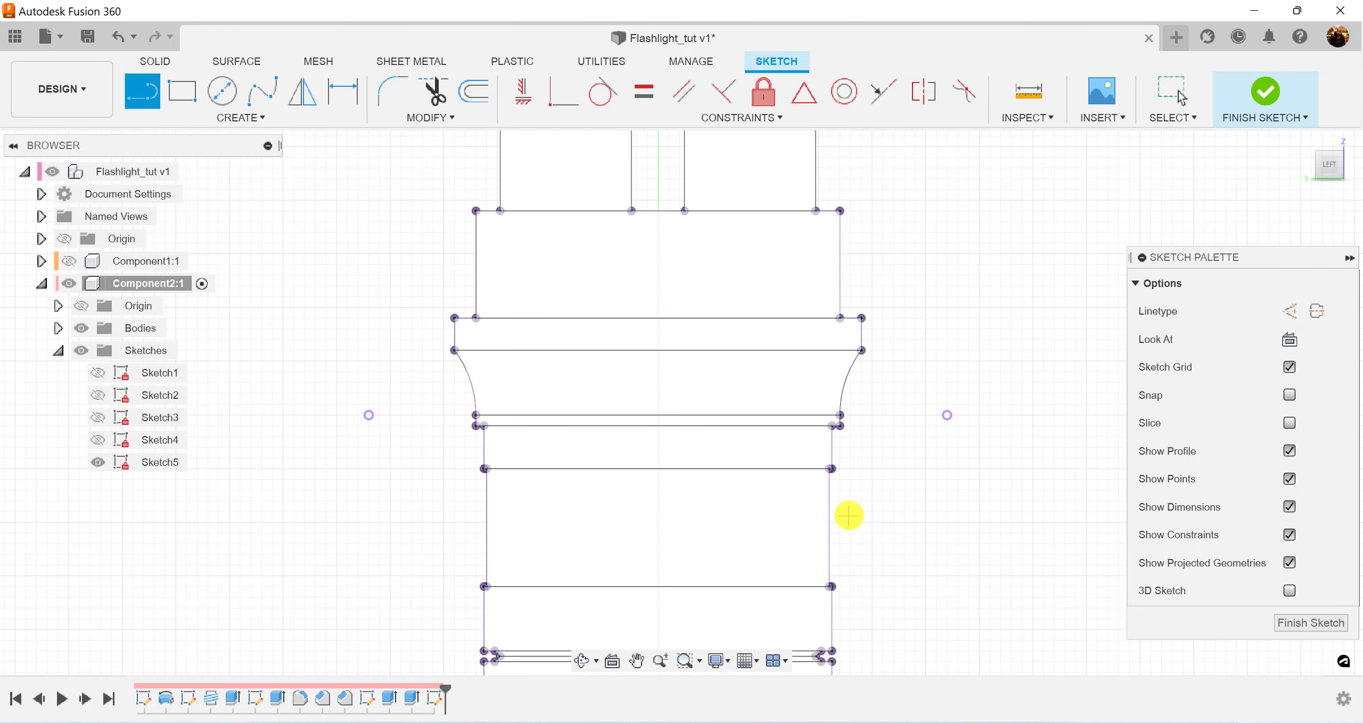
pyautogui.scroll(1, 743, 600)
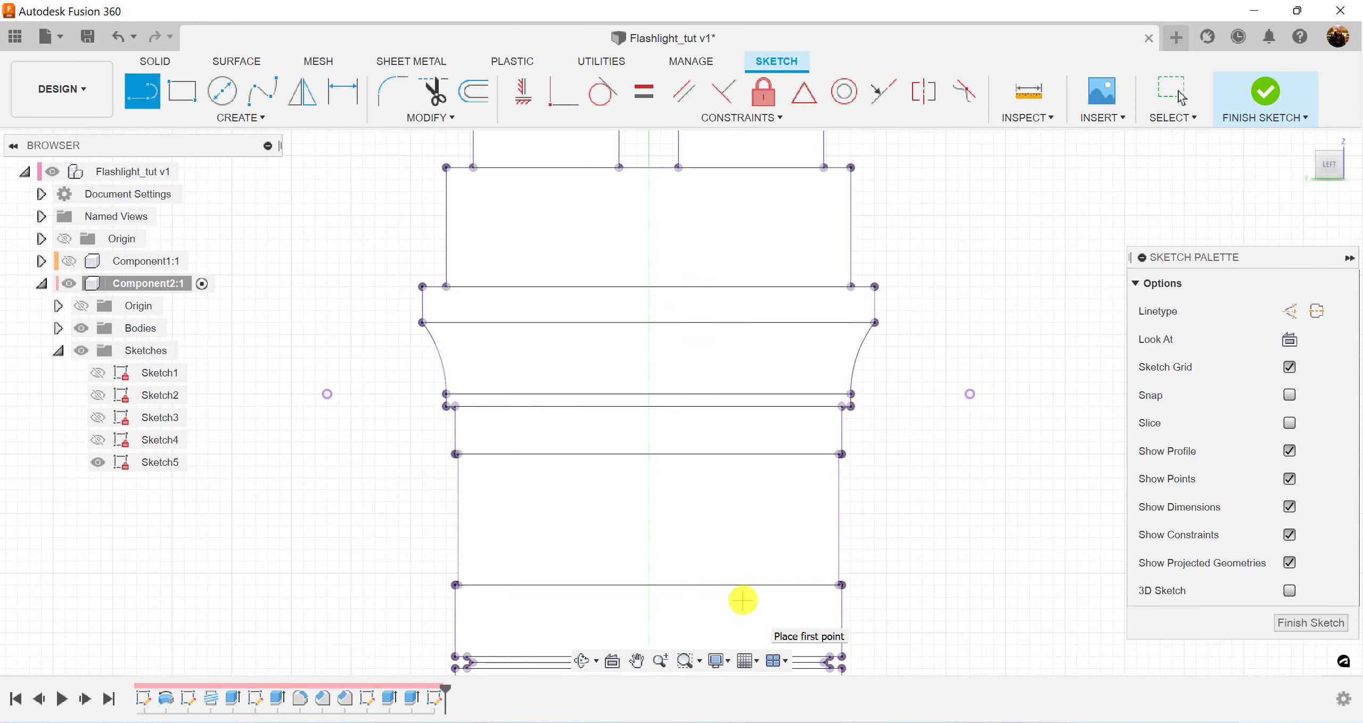
pyautogui.scroll(1, 743, 600)
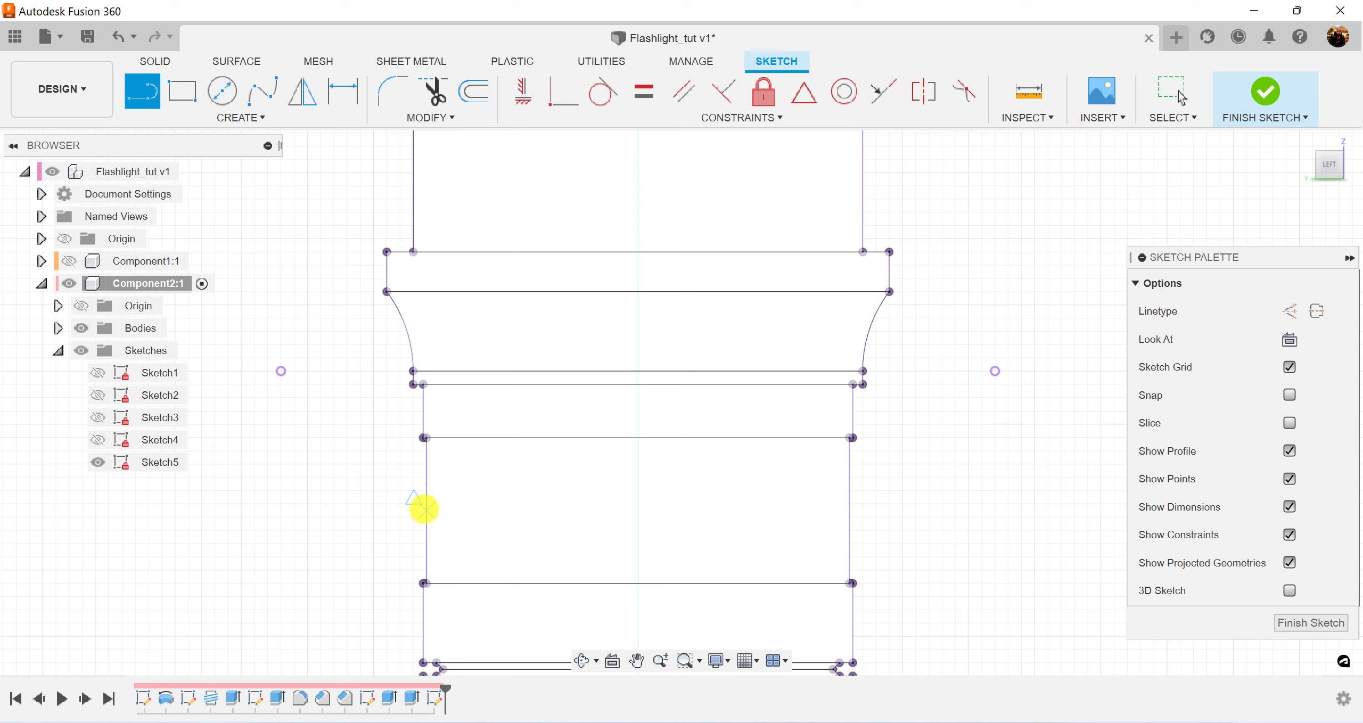
pyautogui.click(426, 510)
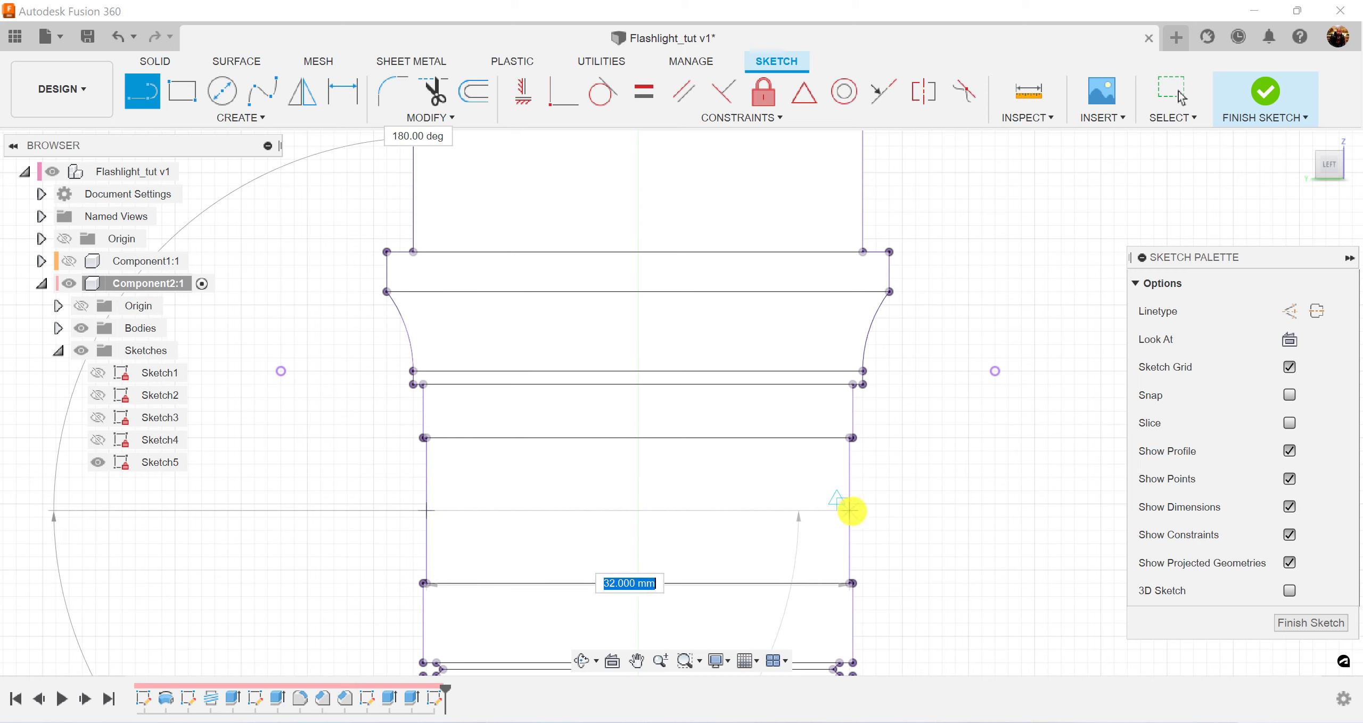
pyautogui.doubleClick(850, 511)
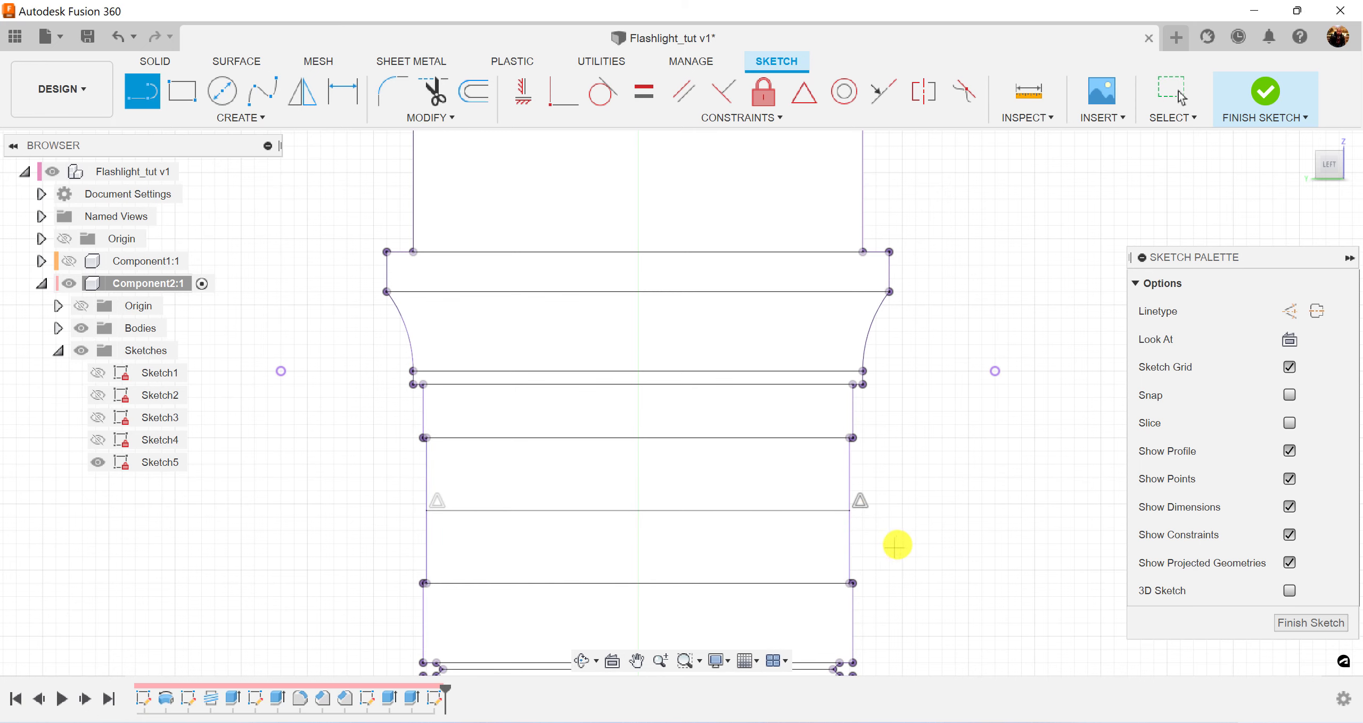
# Step: Draw a 2 mm vertical line upward from the right end of the band's middle line, along the band's side edge
pyautogui.scroll(4, 897, 544)
pyautogui.moveTo(898, 547)
pyautogui.mouseDown(button='middle')
pyautogui.moveTo(1083, 529)
pyautogui.moveTo(1037, 507)
pyautogui.moveTo(1010, 532)
pyautogui.mouseUp(button='middle')
pyautogui.scroll(1, 1008, 532)
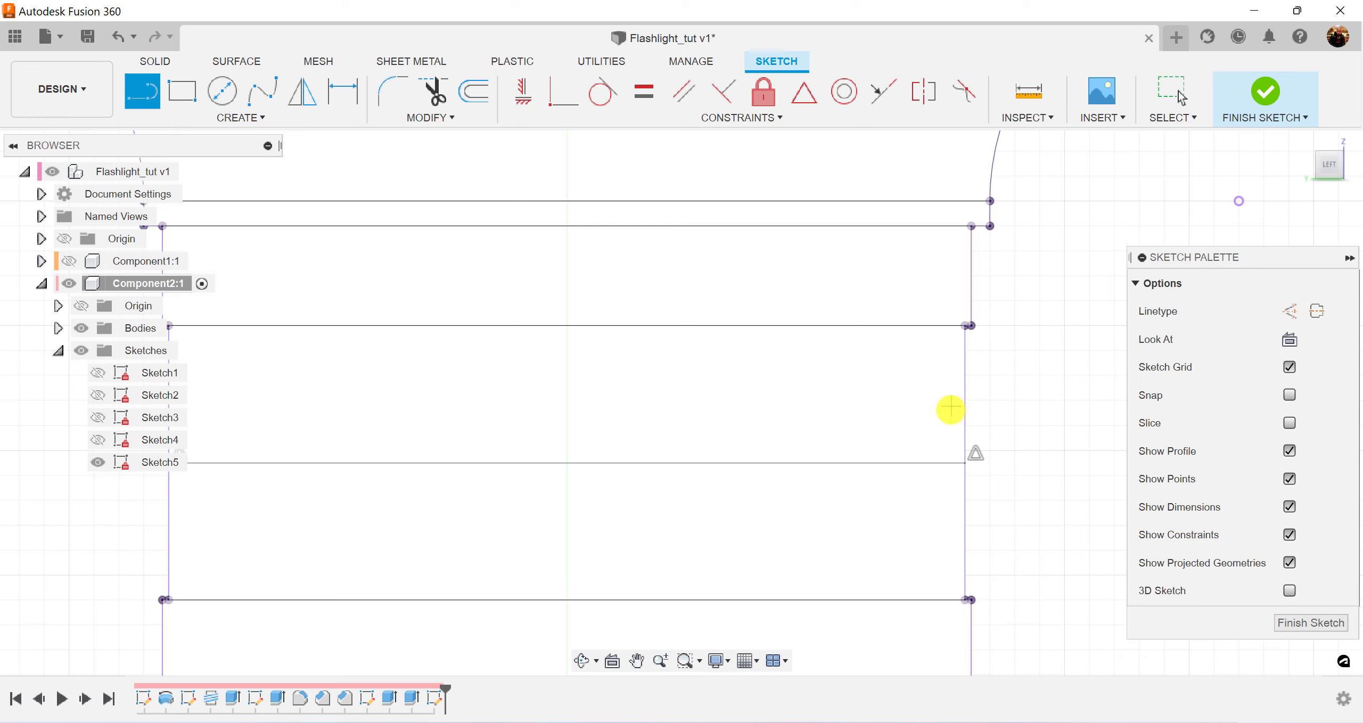
pyautogui.click(965, 462)
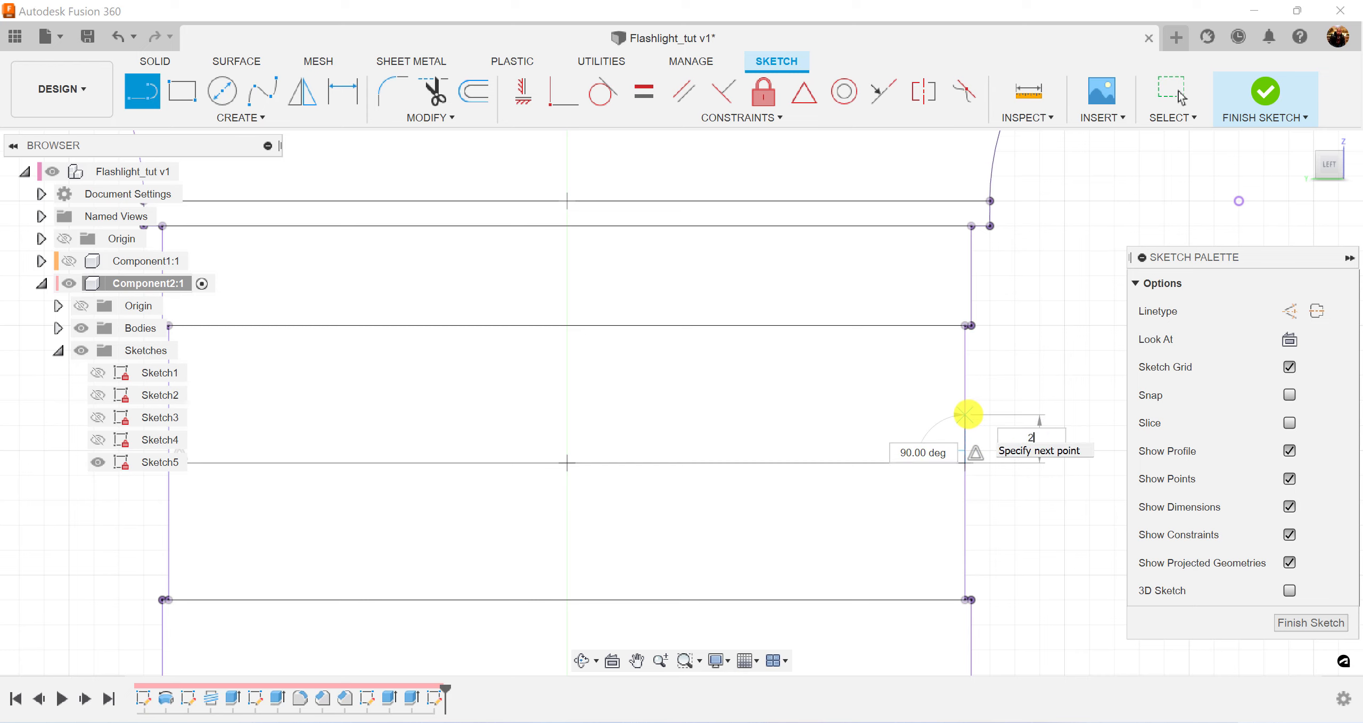
pyautogui.write('2')
pyautogui.press('Return')
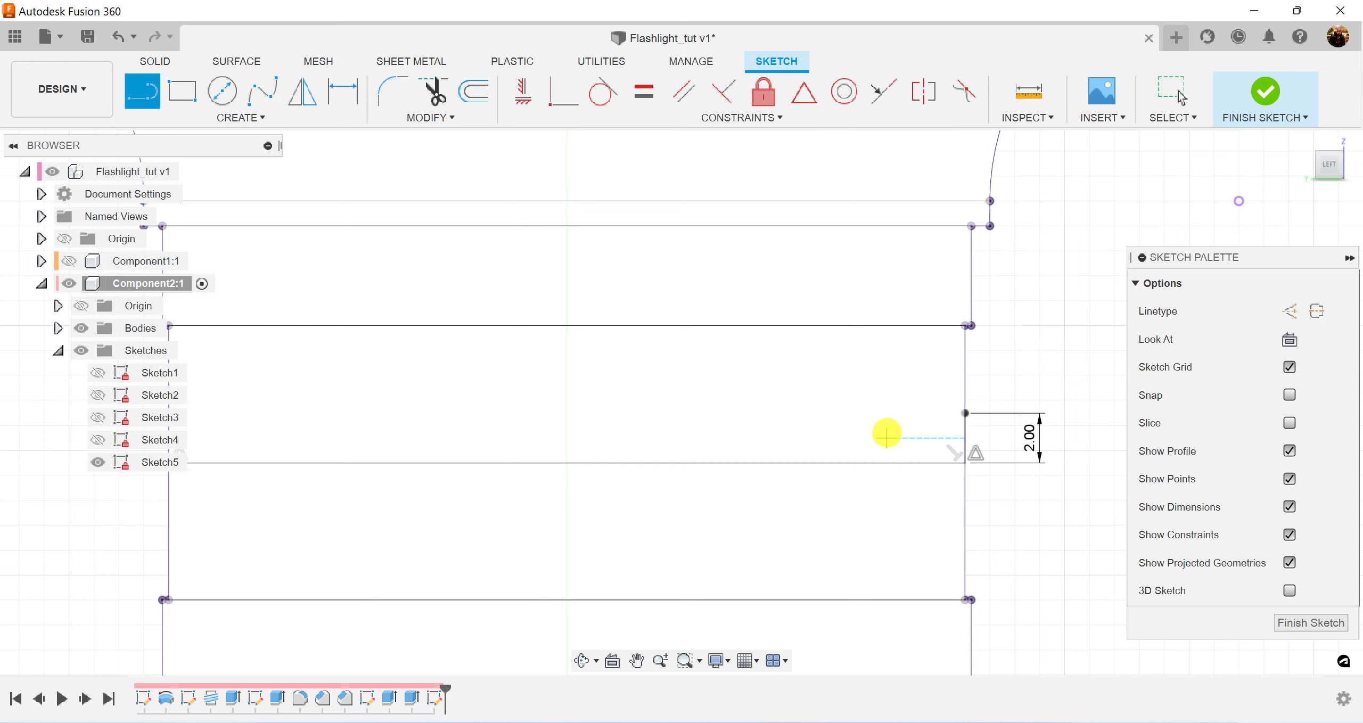
# Step: Continue the profile leftward with a horizontal line past the body axis, a riser about 1.8 mm long and a 10 mm horizontal line
pyautogui.moveTo(809, 462); pyautogui.dragTo(930, 471, button='middle')
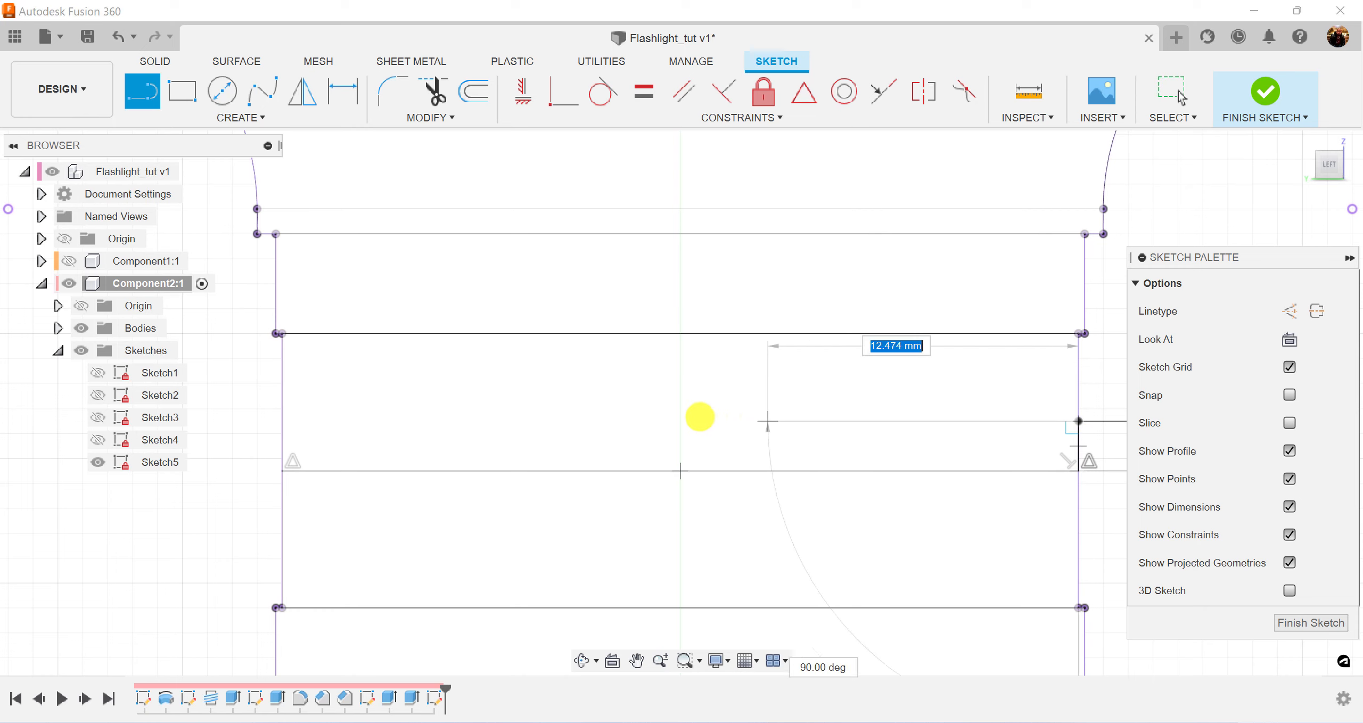
pyautogui.click(578, 422)
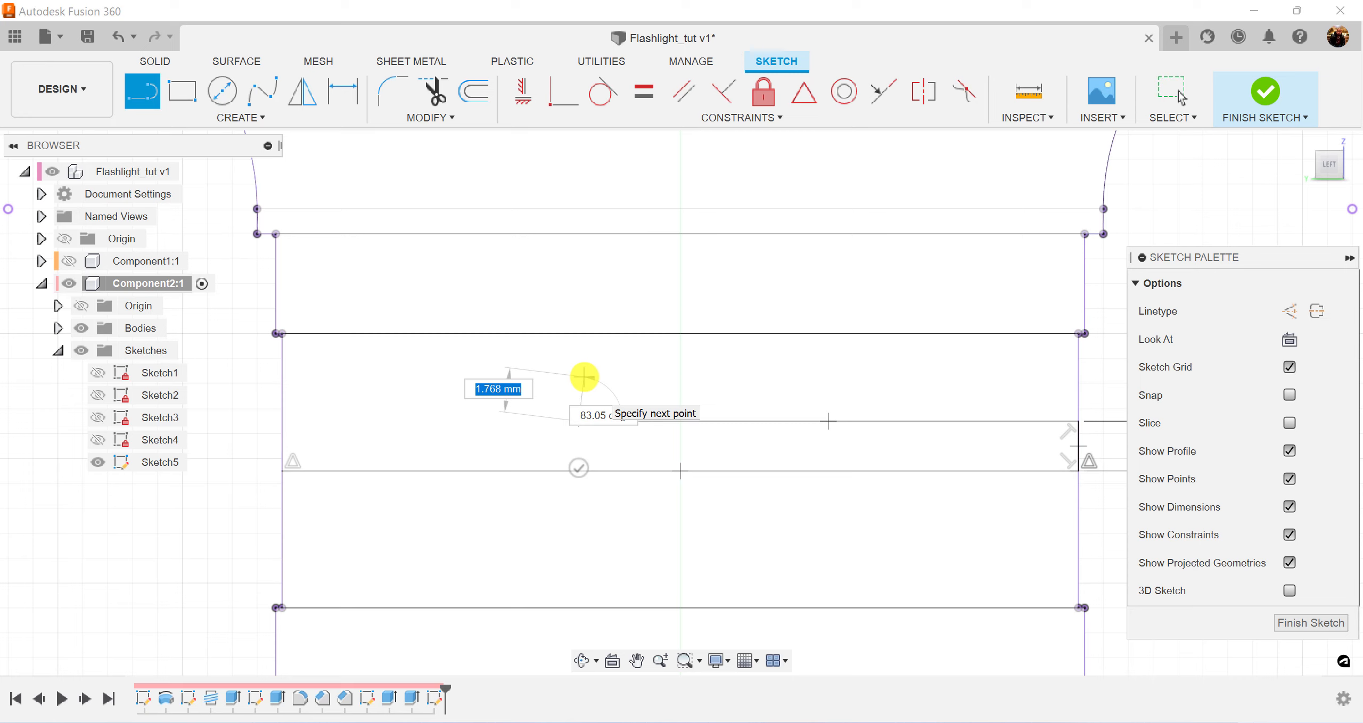
pyautogui.click(584, 377)
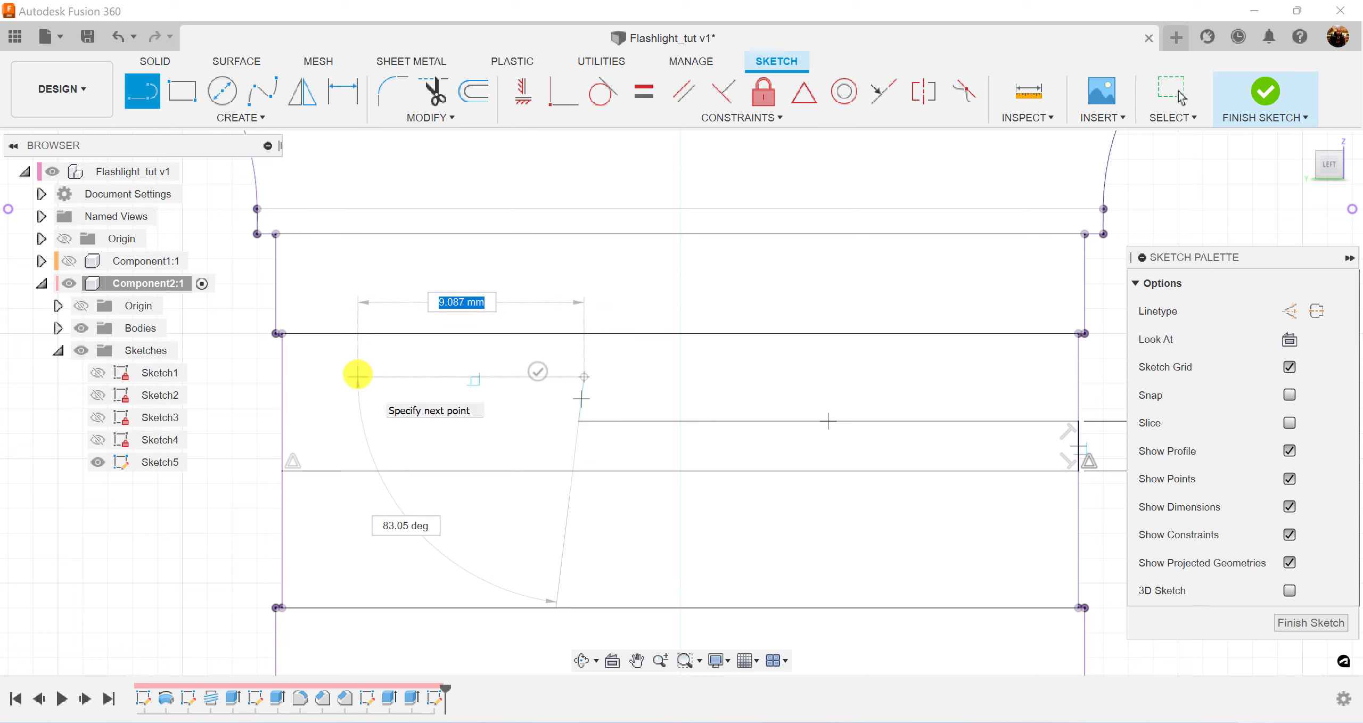
pyautogui.write('10')
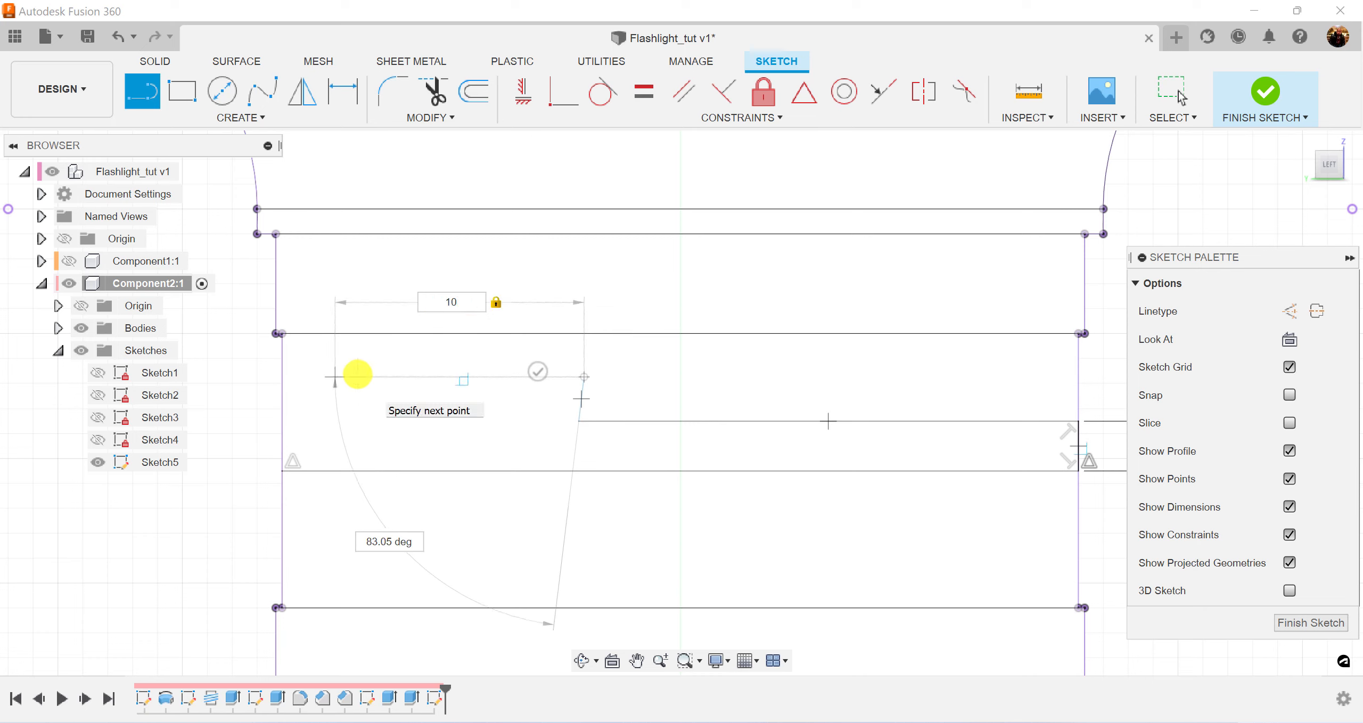
pyautogui.press('Return')
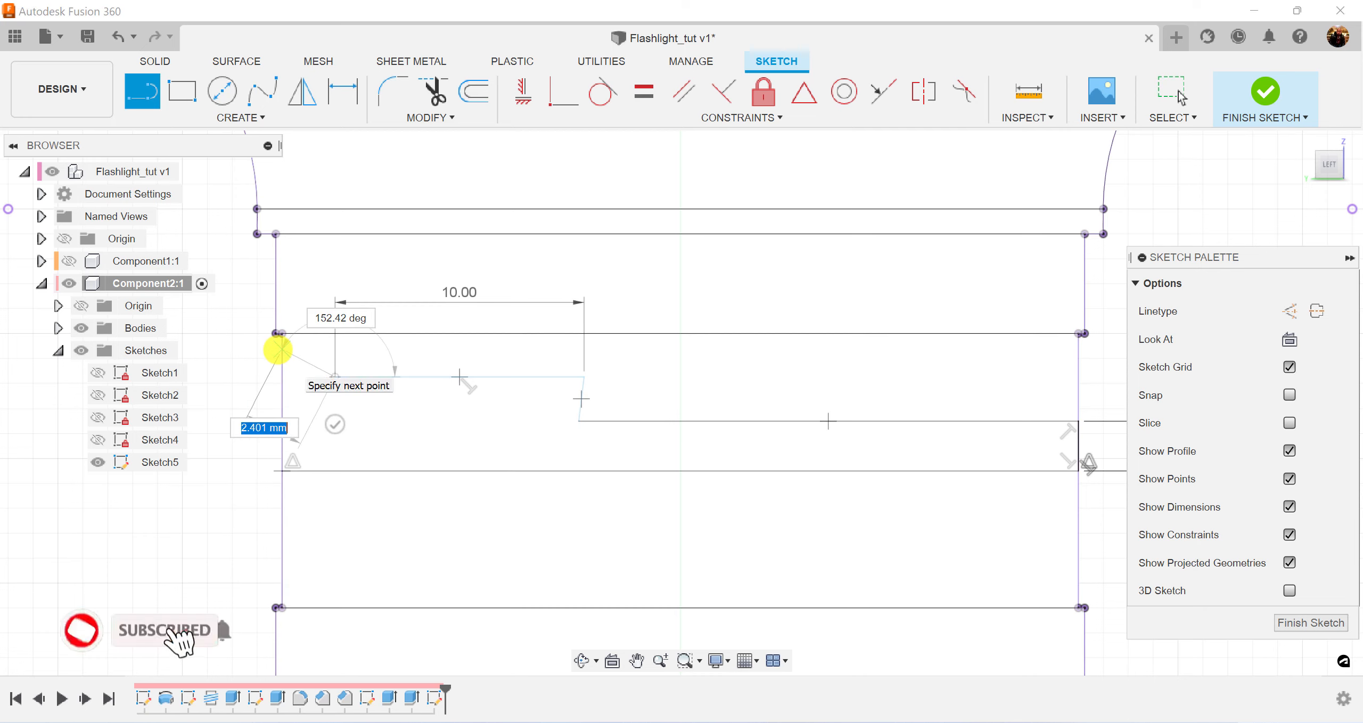
# Step: Close the profile with a sloped line about 2.4 mm long to the band's left edge and a vertical line about 4.9 mm down to the middle line
pyautogui.click(281, 349)
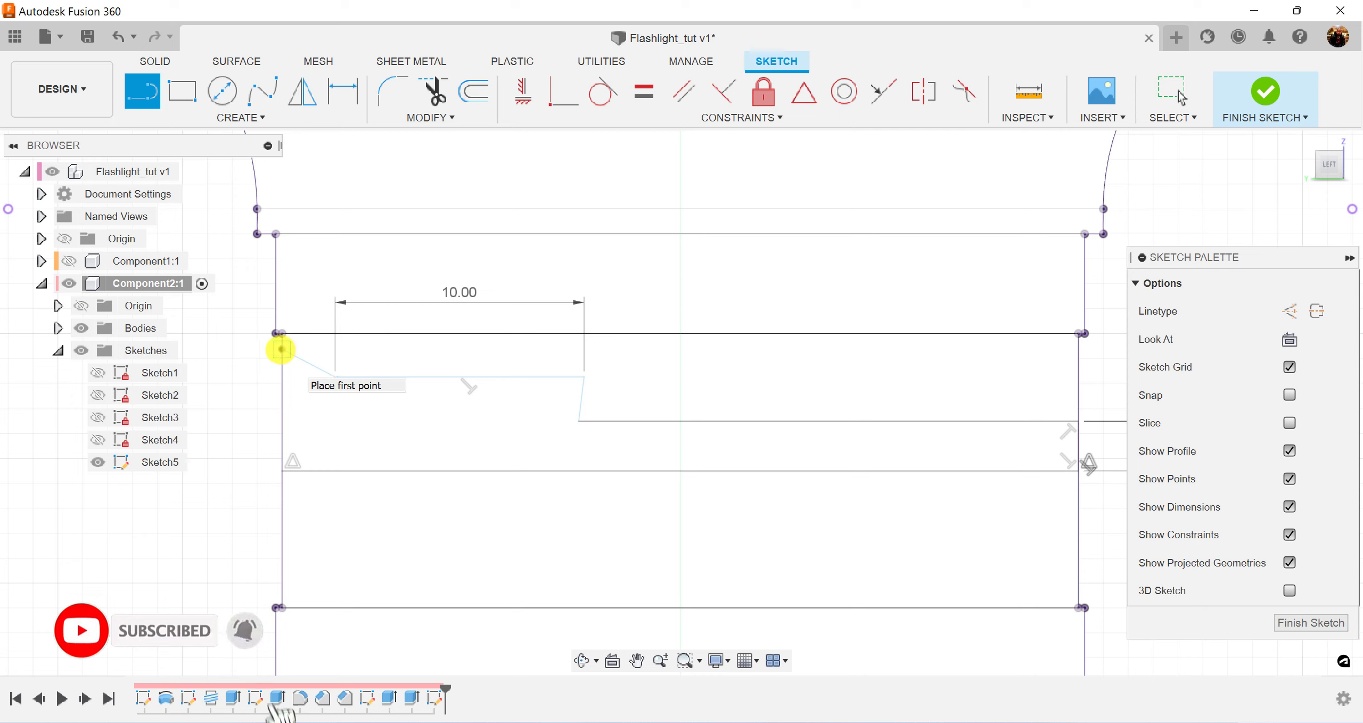
pyautogui.click(281, 350)
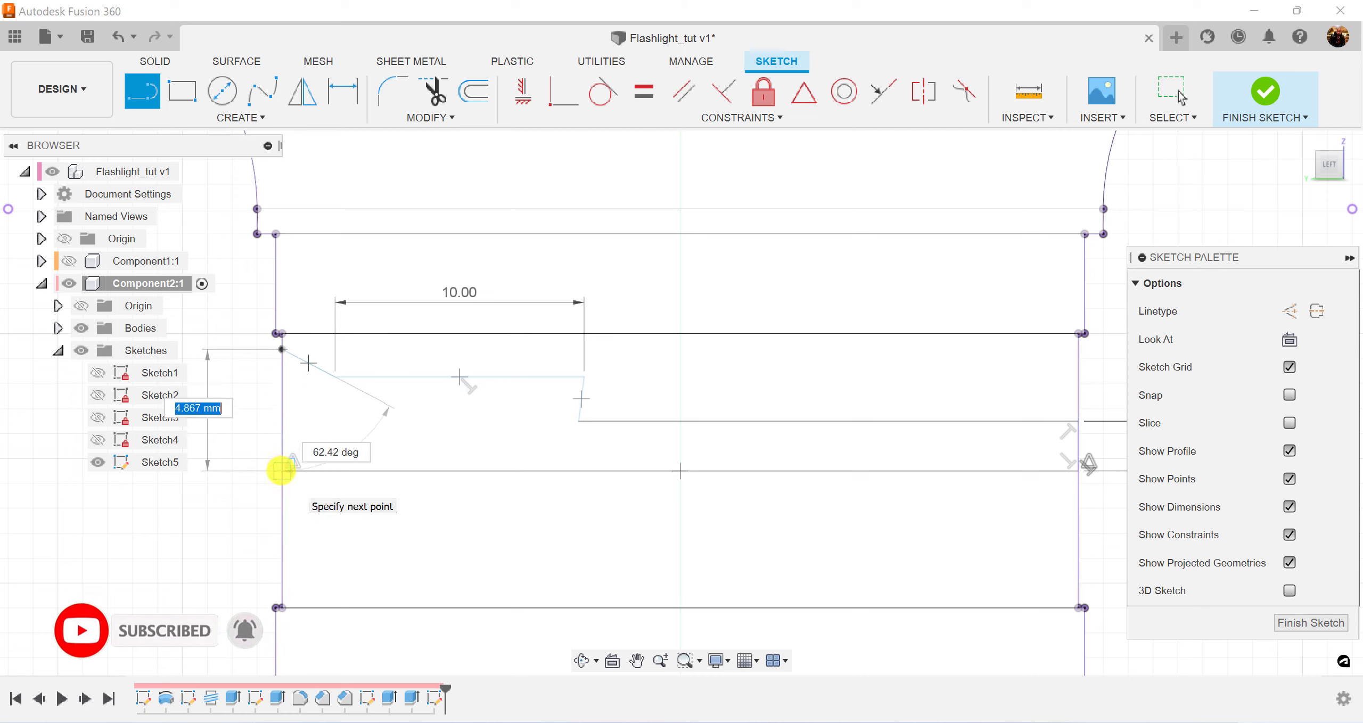
pyautogui.click(281, 470)
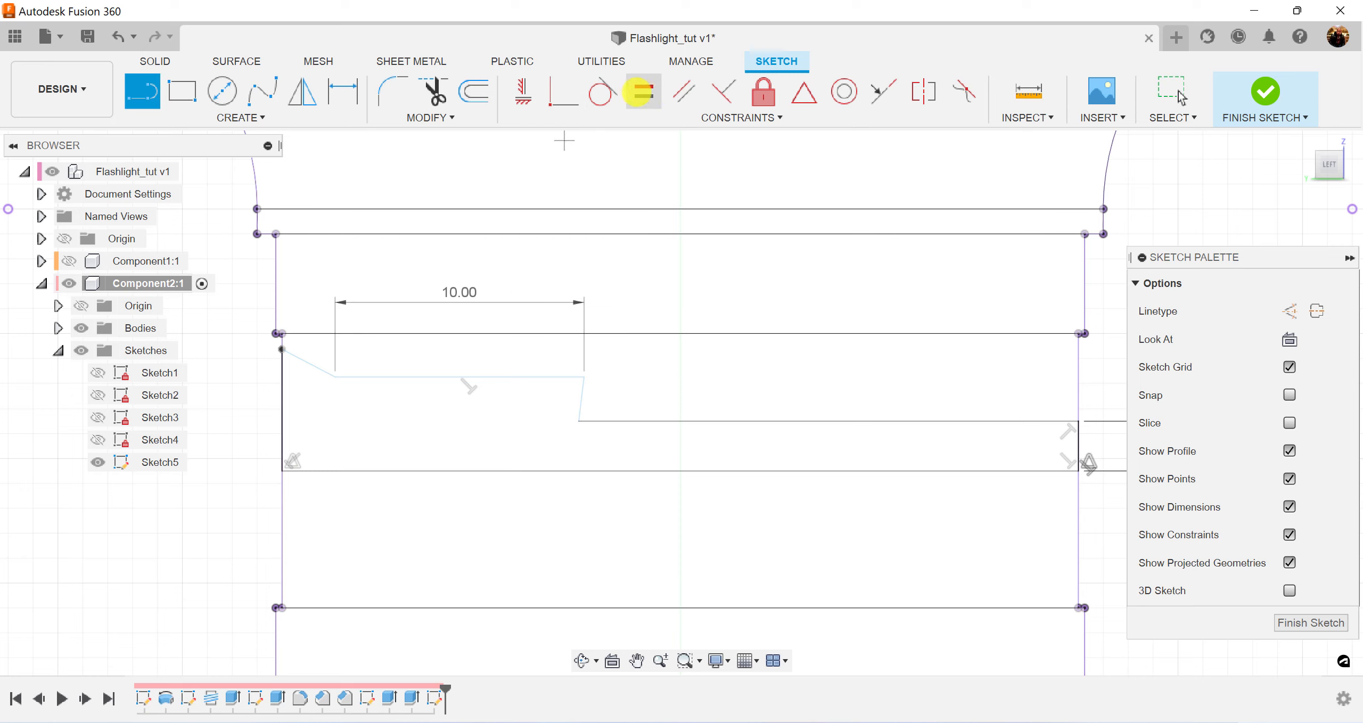
# Step: Constrain the short riser perpendicular to the 10 mm horizontal line of the profile
pyautogui.click(723, 92)
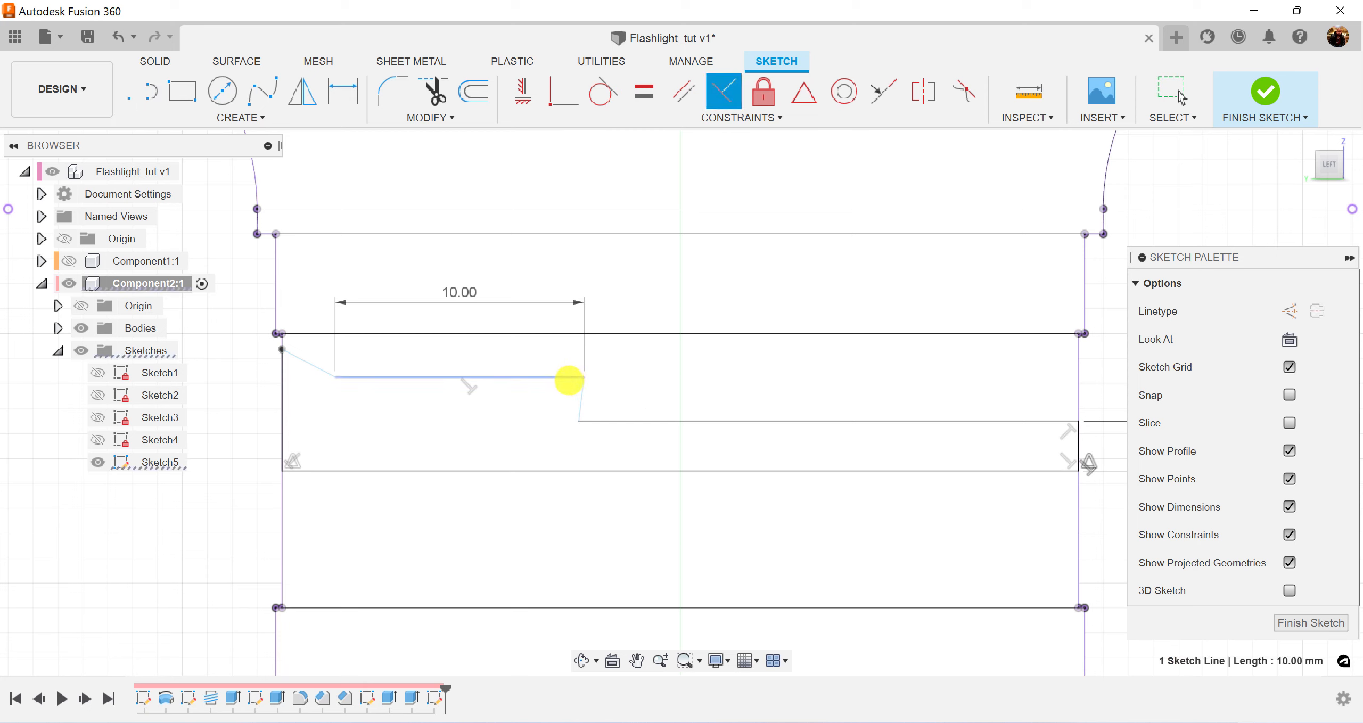
pyautogui.click(582, 395)
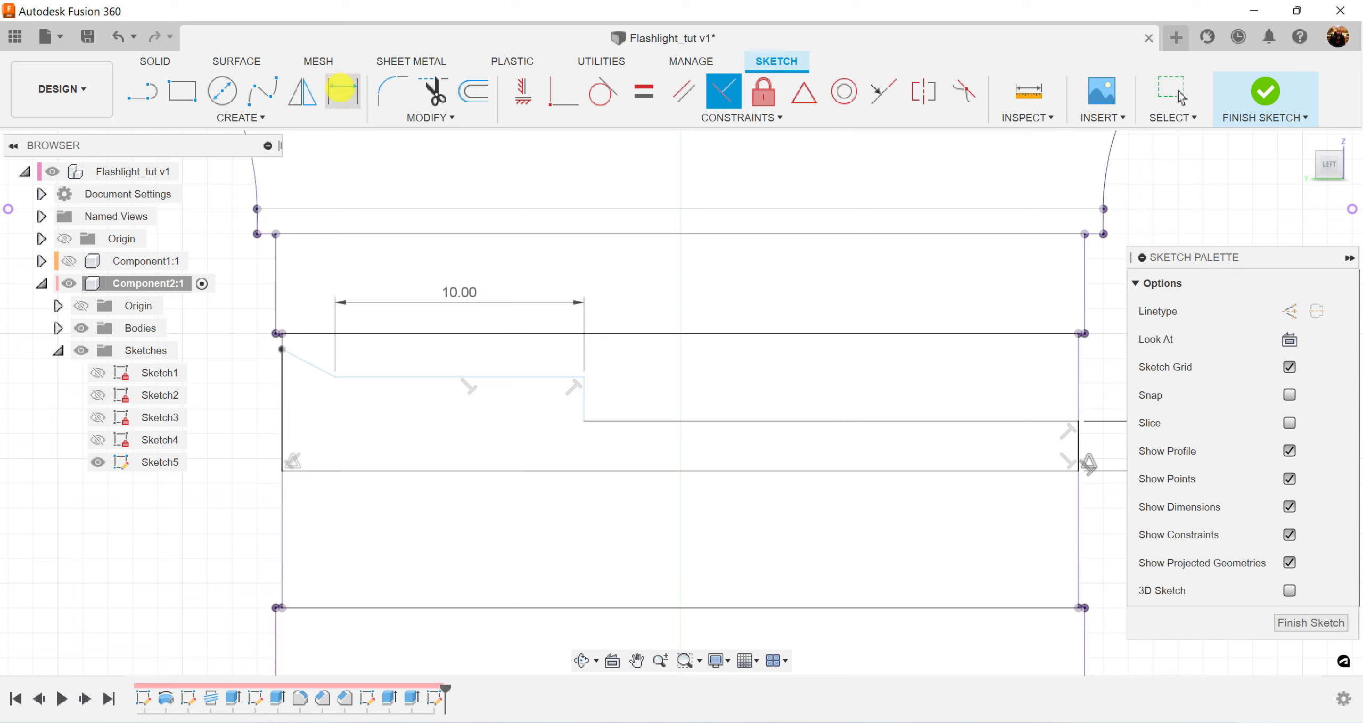
# Step: Dimension the profile's vertical line on the band's left edge
pyautogui.click(342, 89)
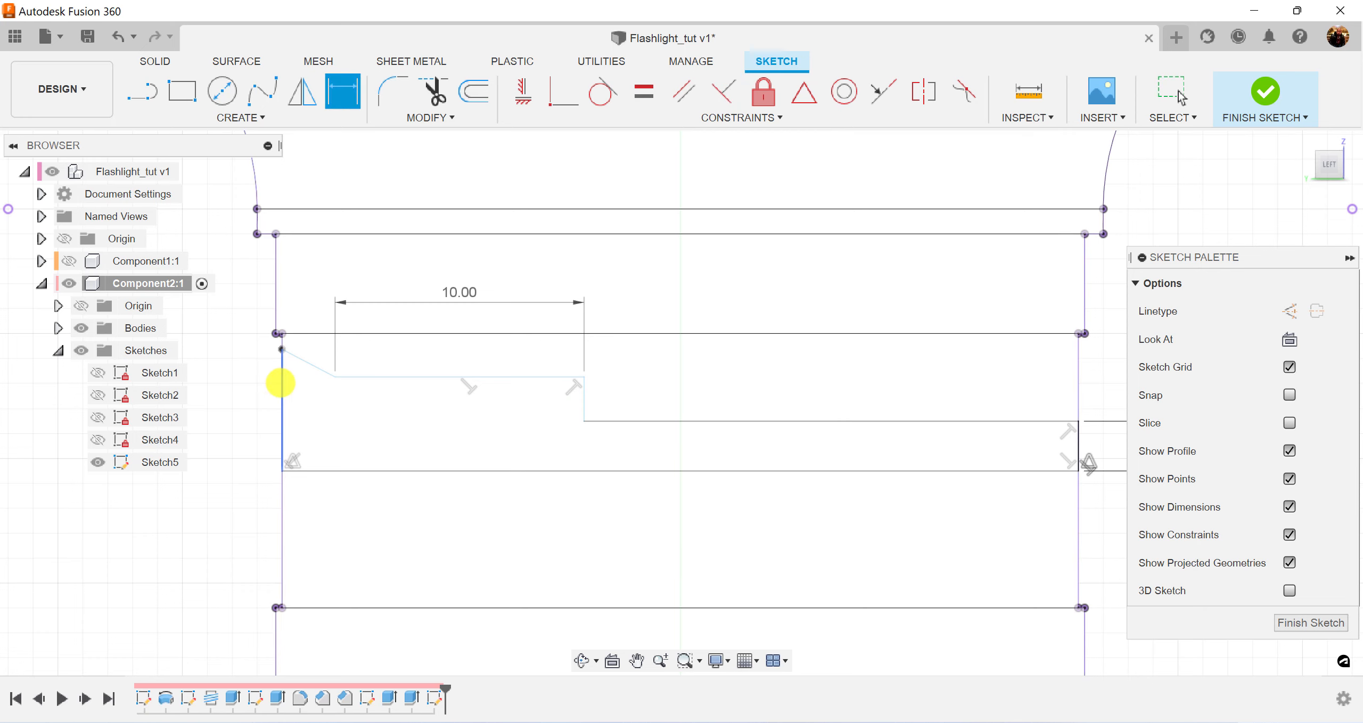